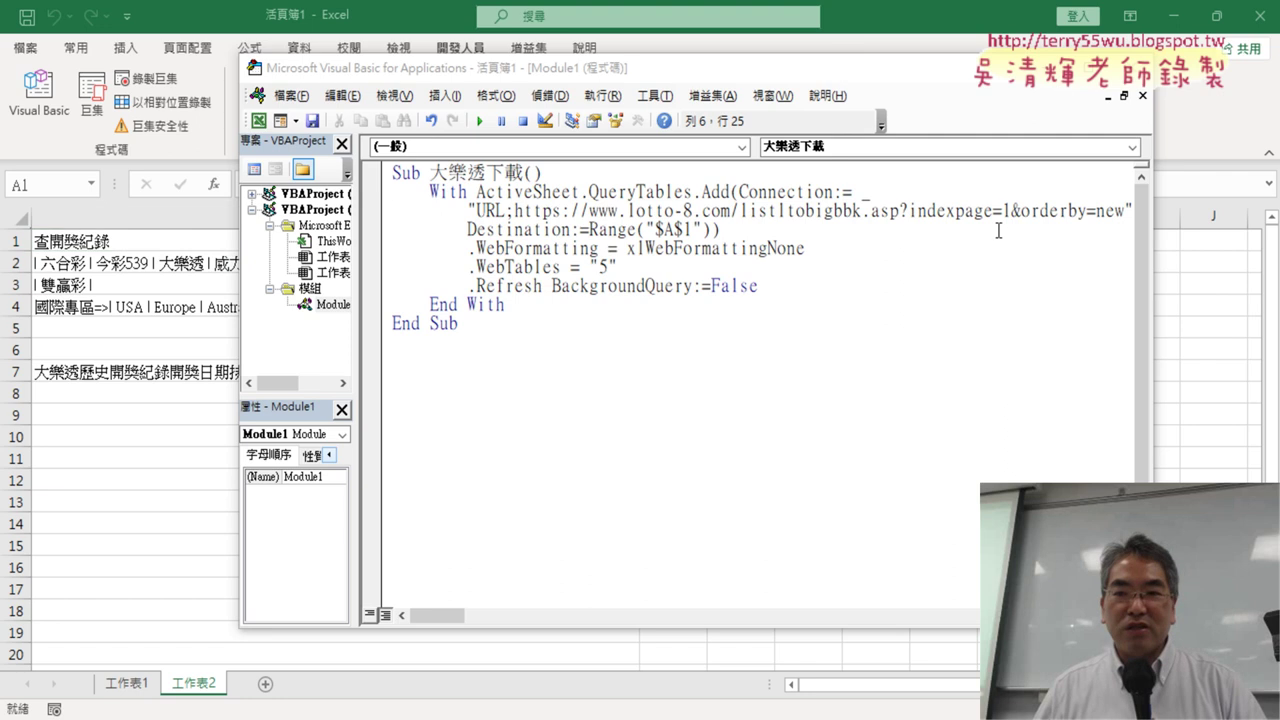
# Step: Clear the whole worksheet and its linked web query, then open the macro in the VBA Editor
pyautogui.moveTo(845, 68); pyautogui.dragTo(799, 62)
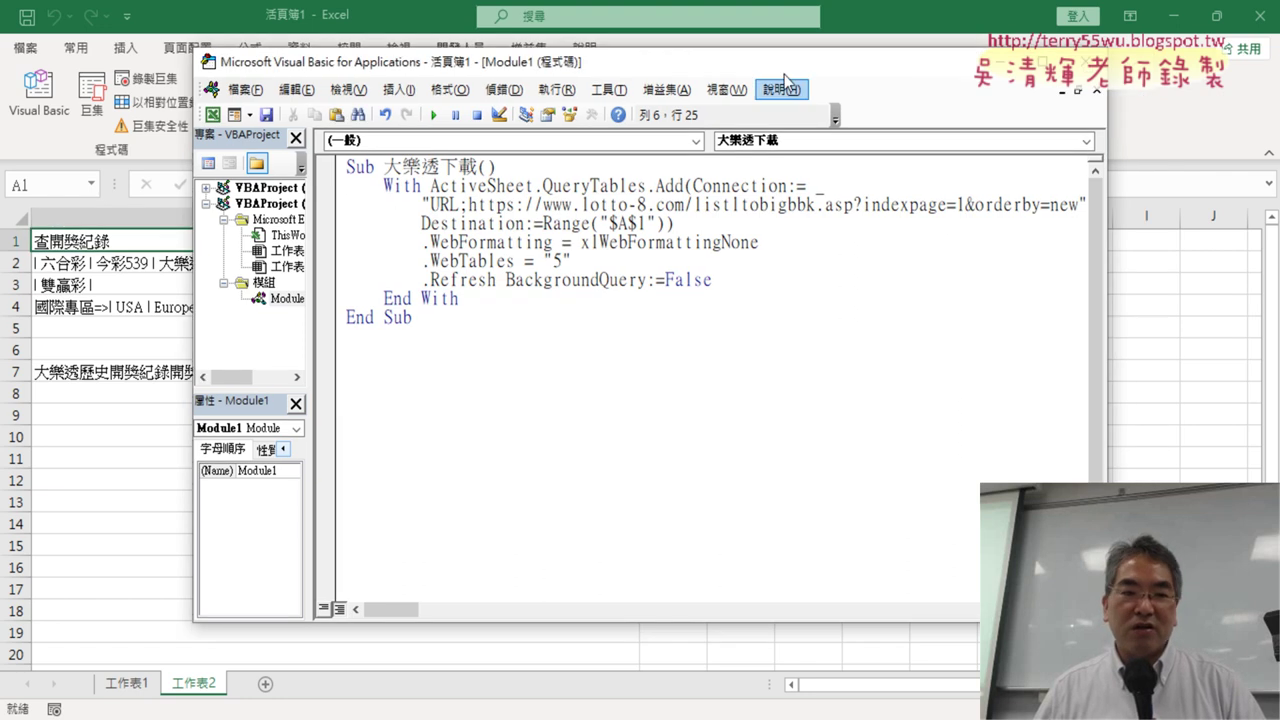
pyautogui.click(14, 220)
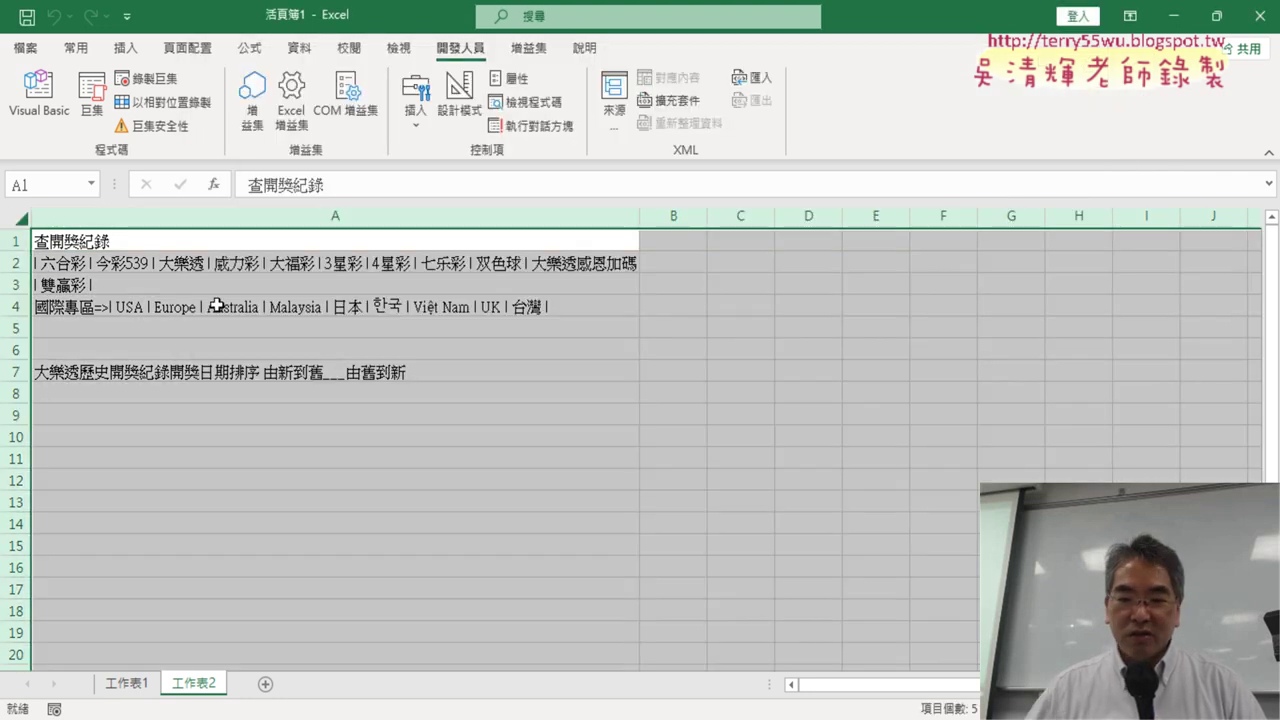
pyautogui.press('Delete')
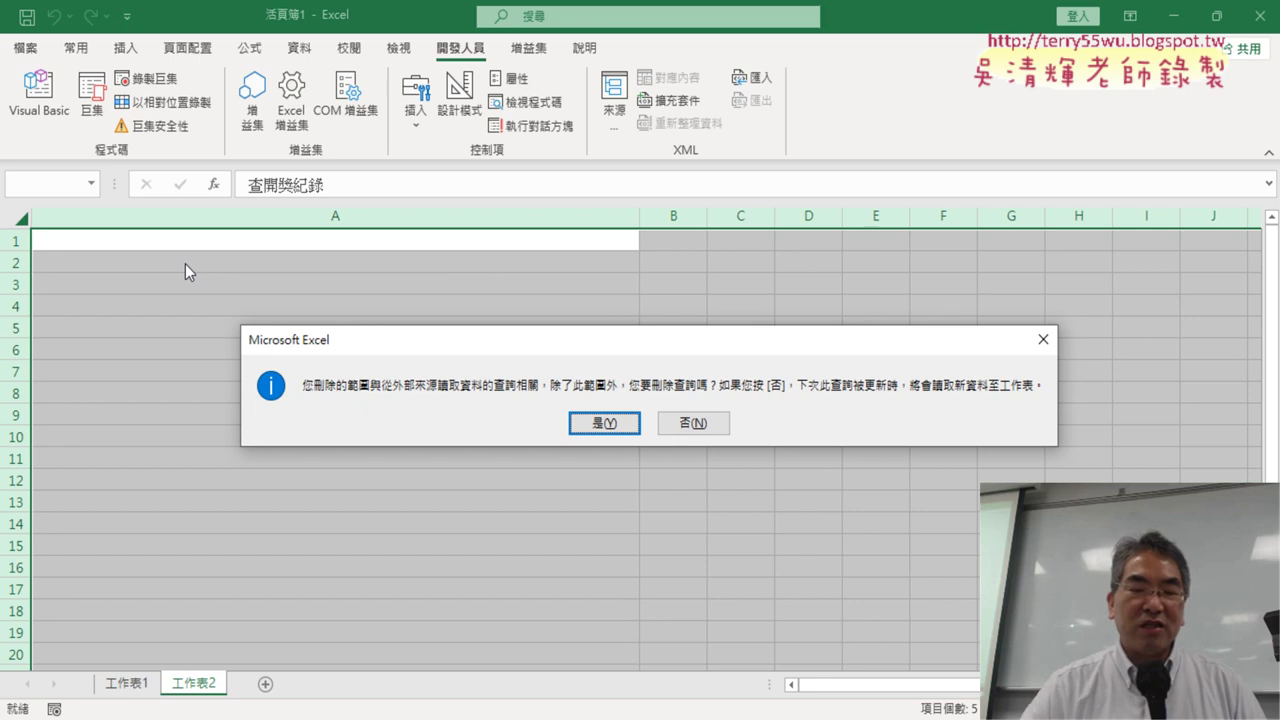
pyautogui.click(604, 422)
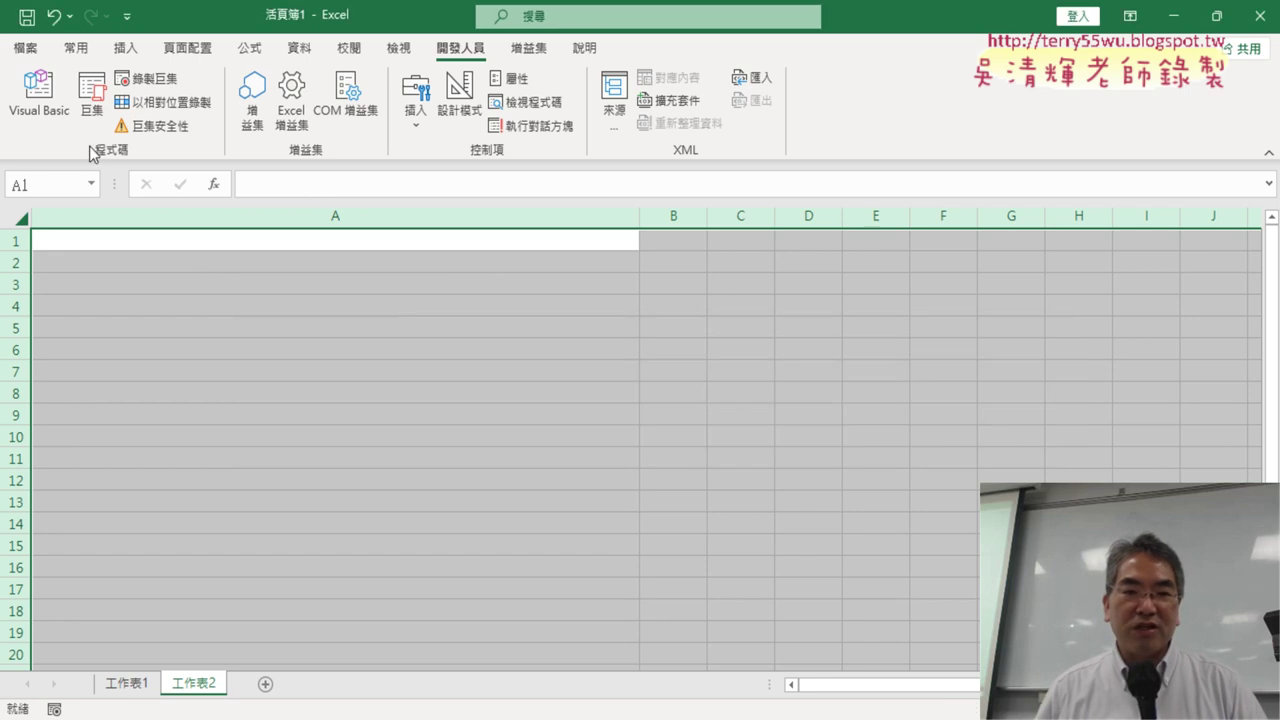
pyautogui.click(60, 100)
pyautogui.click(529, 170)
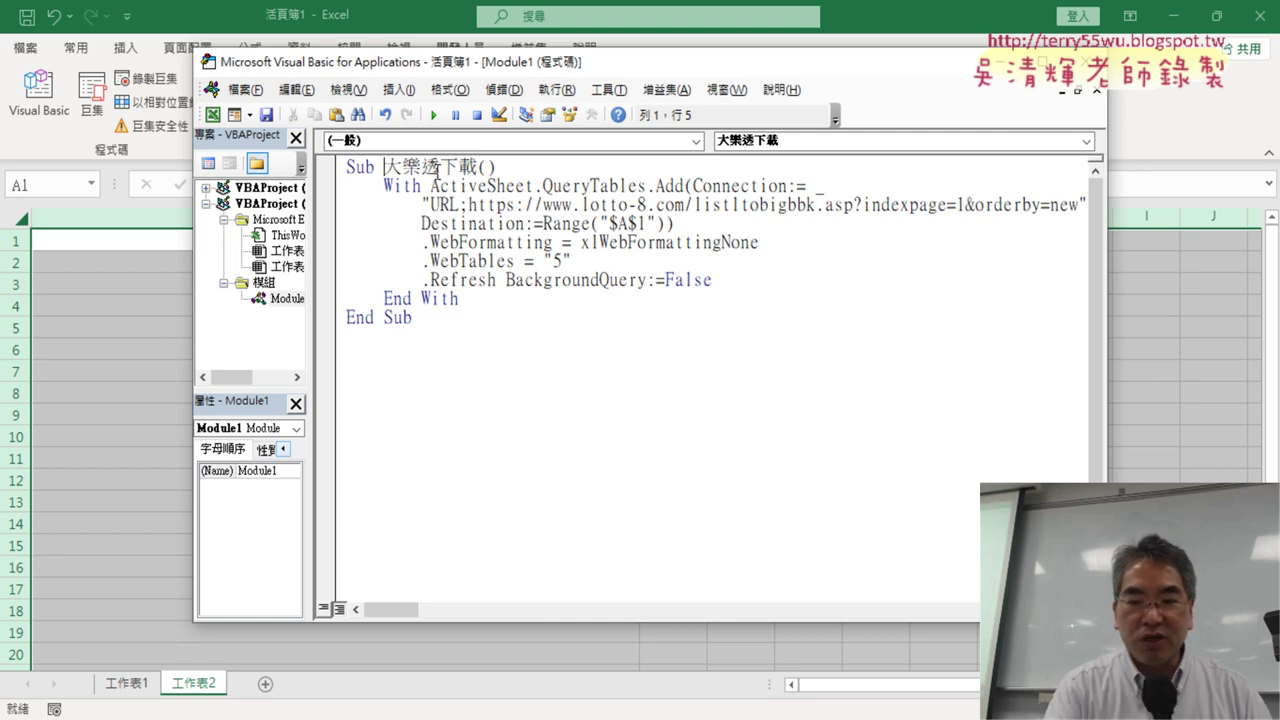
# Step: Replace the leading 大 with 批次大 so the Sub reads 批次大樂透下載()
pyautogui.hotkey('shift', 'Right')
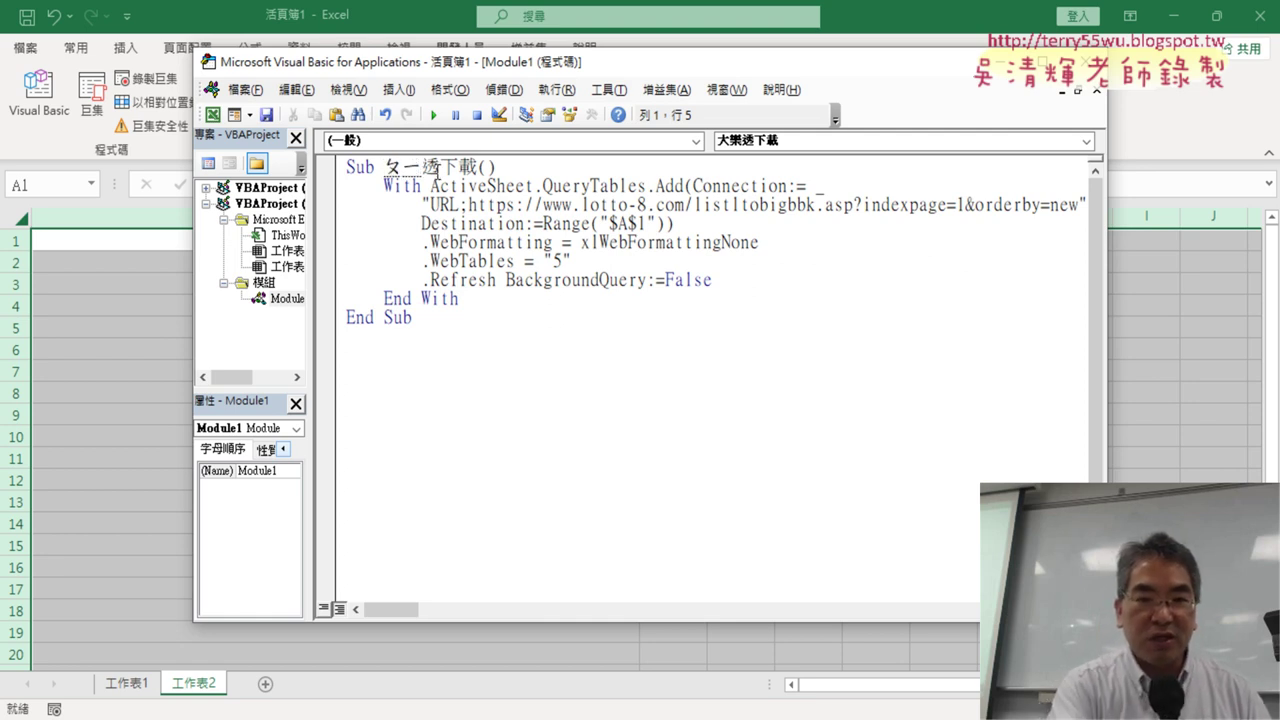
pyautogui.write('批ㄘ')
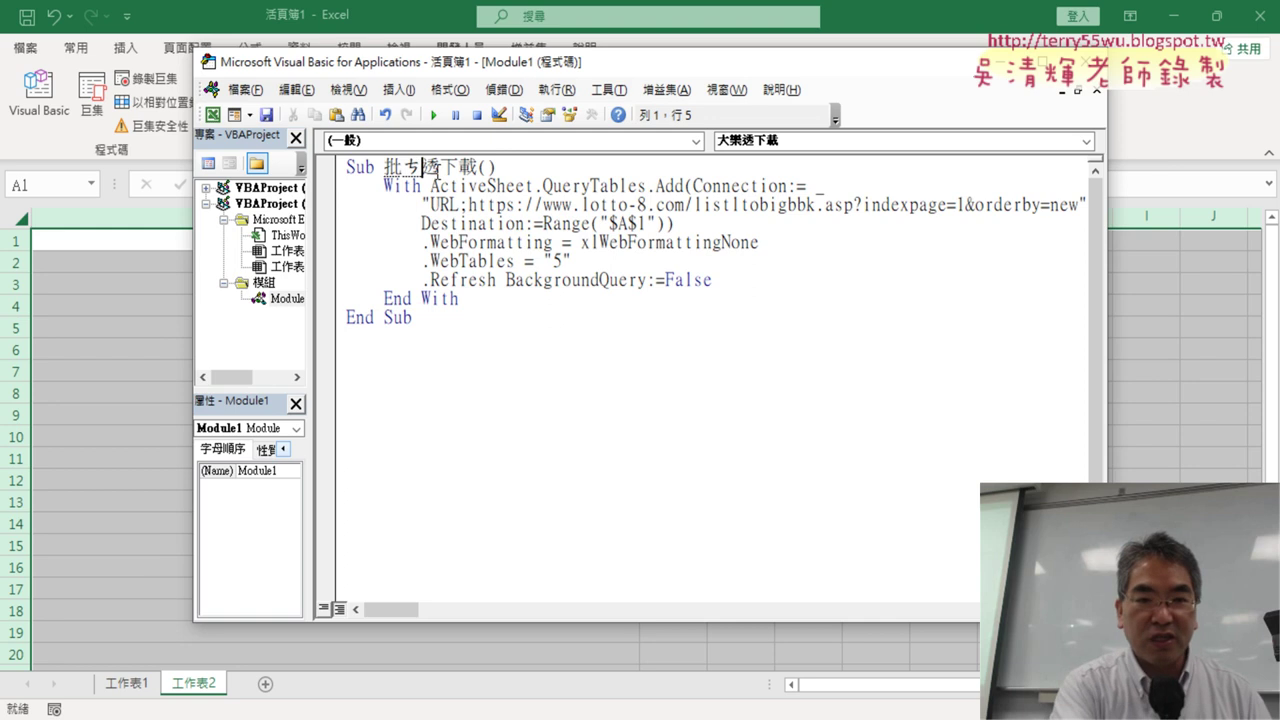
pyautogui.write('次大樂')
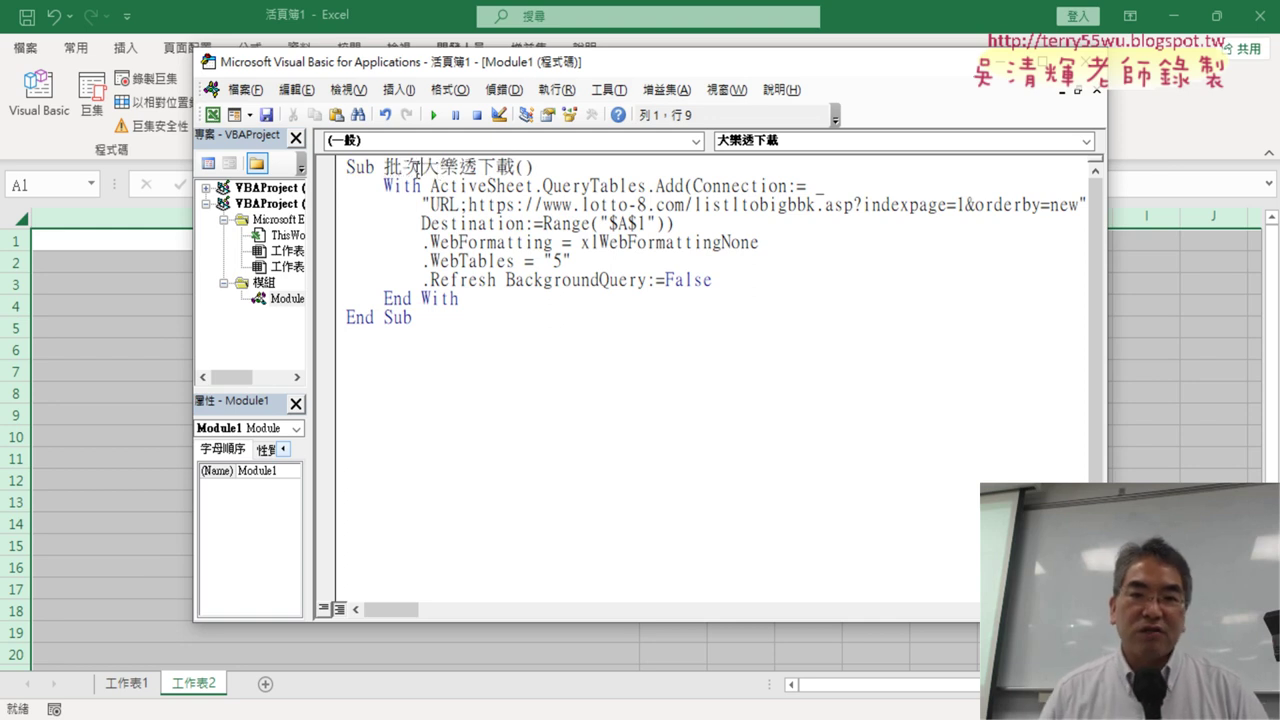
# Step: Insert an indented Cells.Clear line directly after the Sub 批次大樂透下載() line
pyautogui.press('Return')
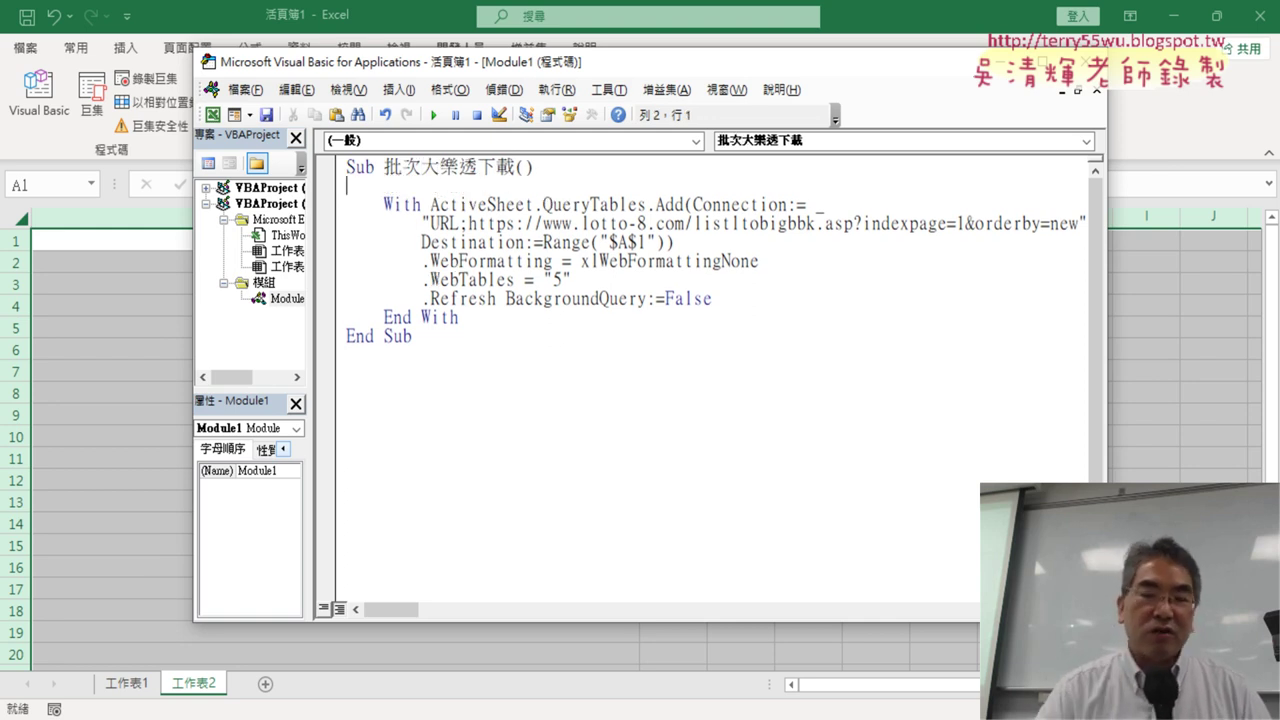
pyautogui.press('Tab')
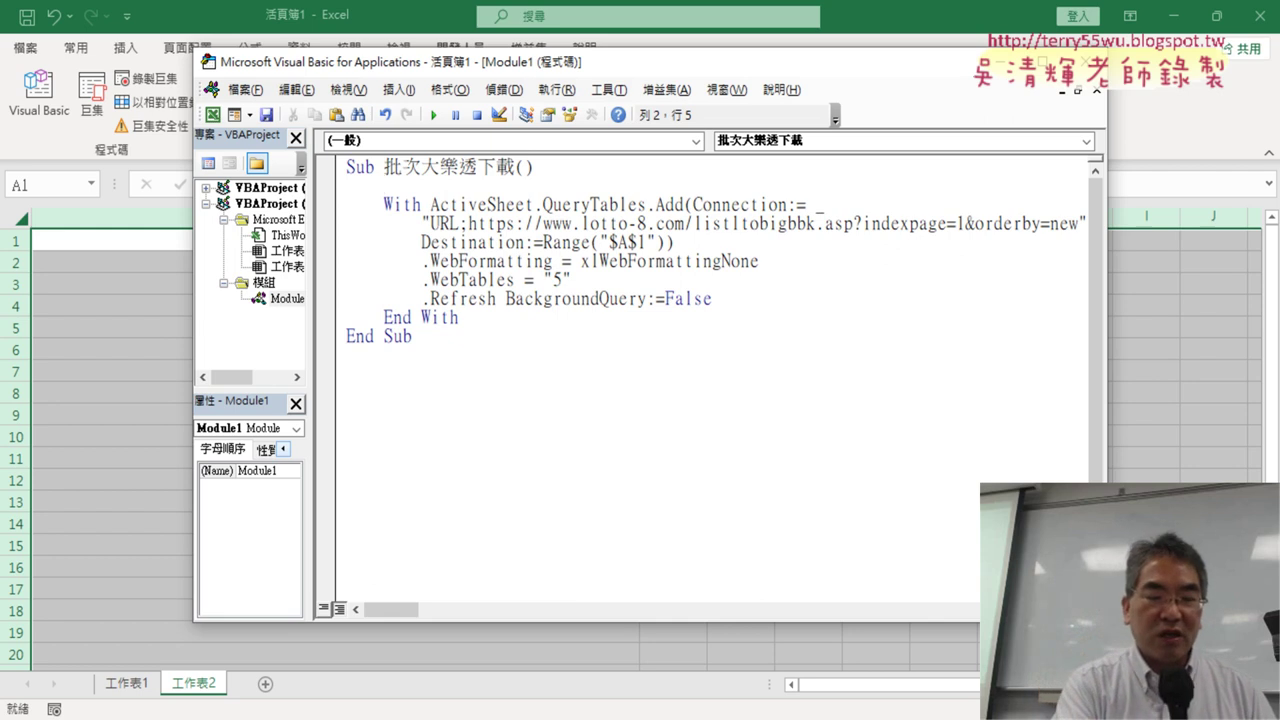
pyautogui.write('ㄒㄧ')
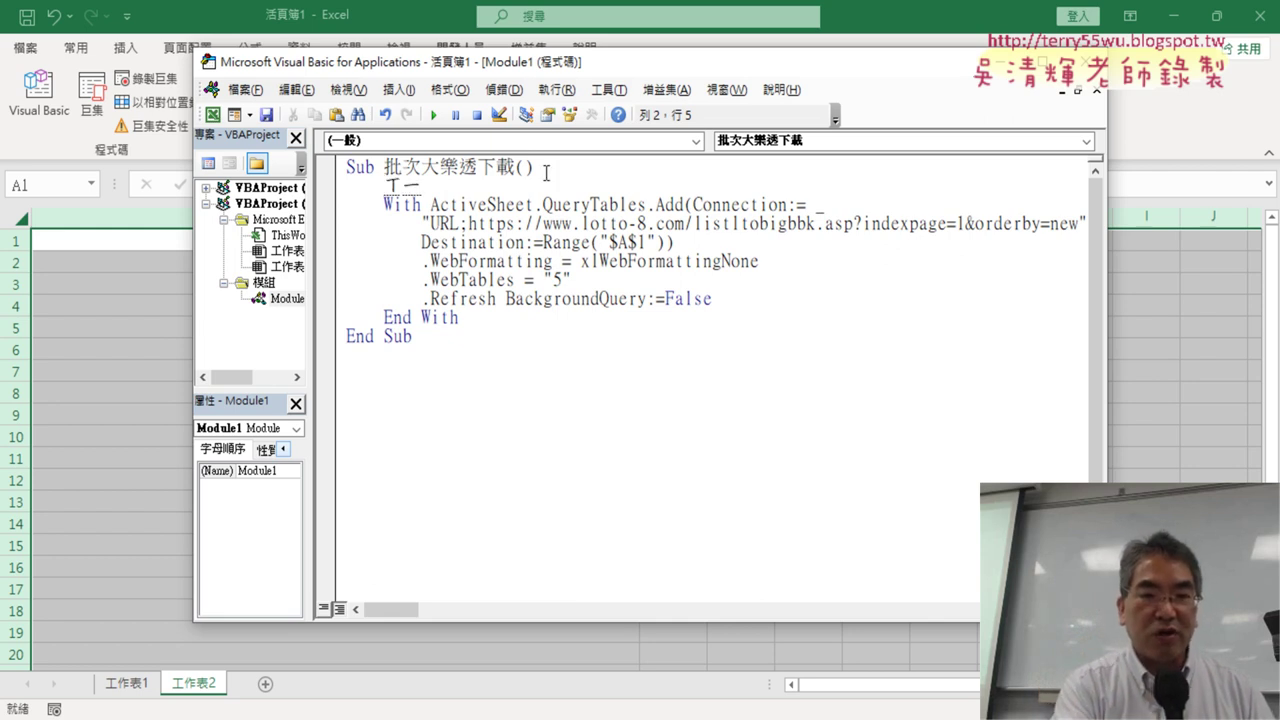
pyautogui.press('BackSpace')
pyautogui.press('BackSpace')
pyautogui.write('ce')
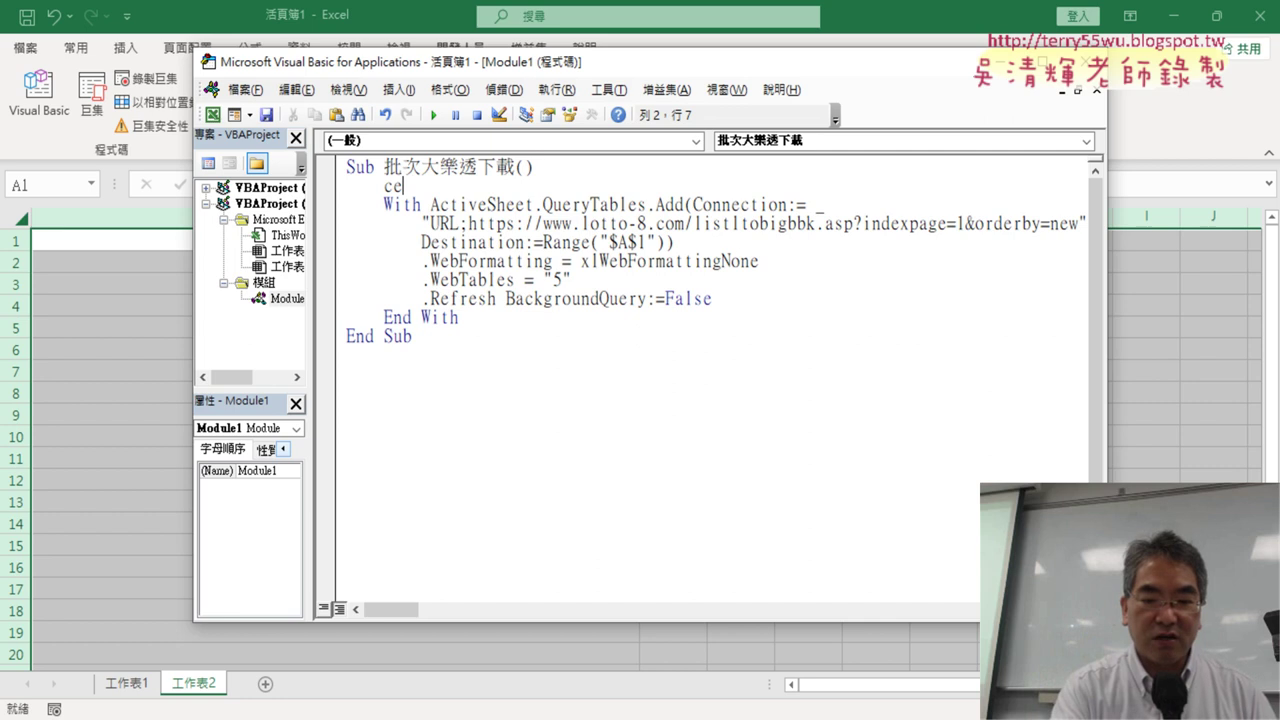
pyautogui.write('lls')
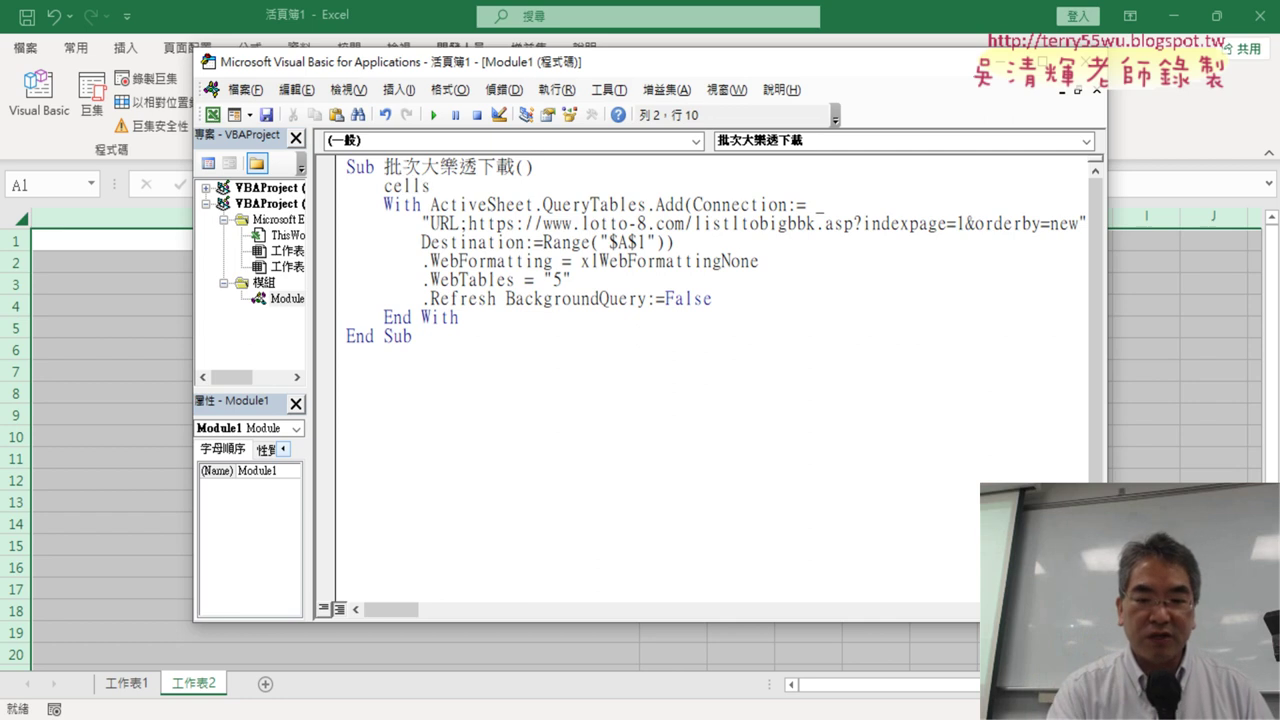
pyautogui.write('.')
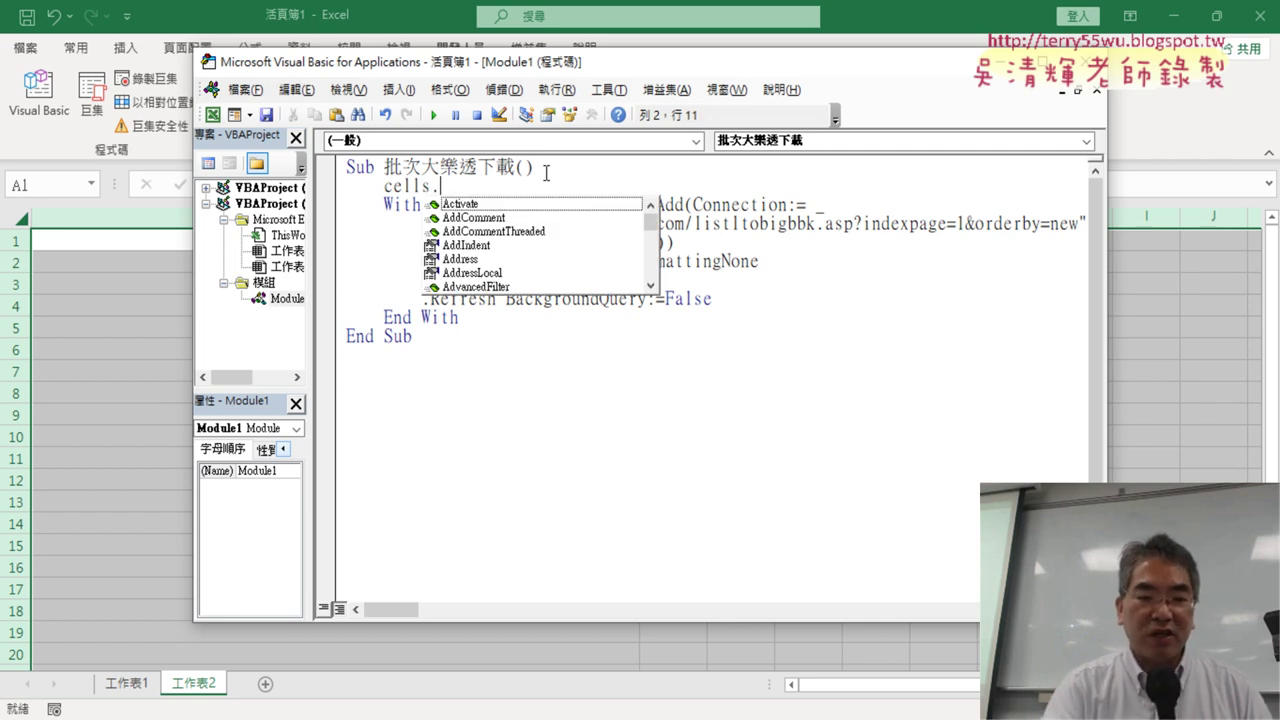
pyautogui.write('clear')
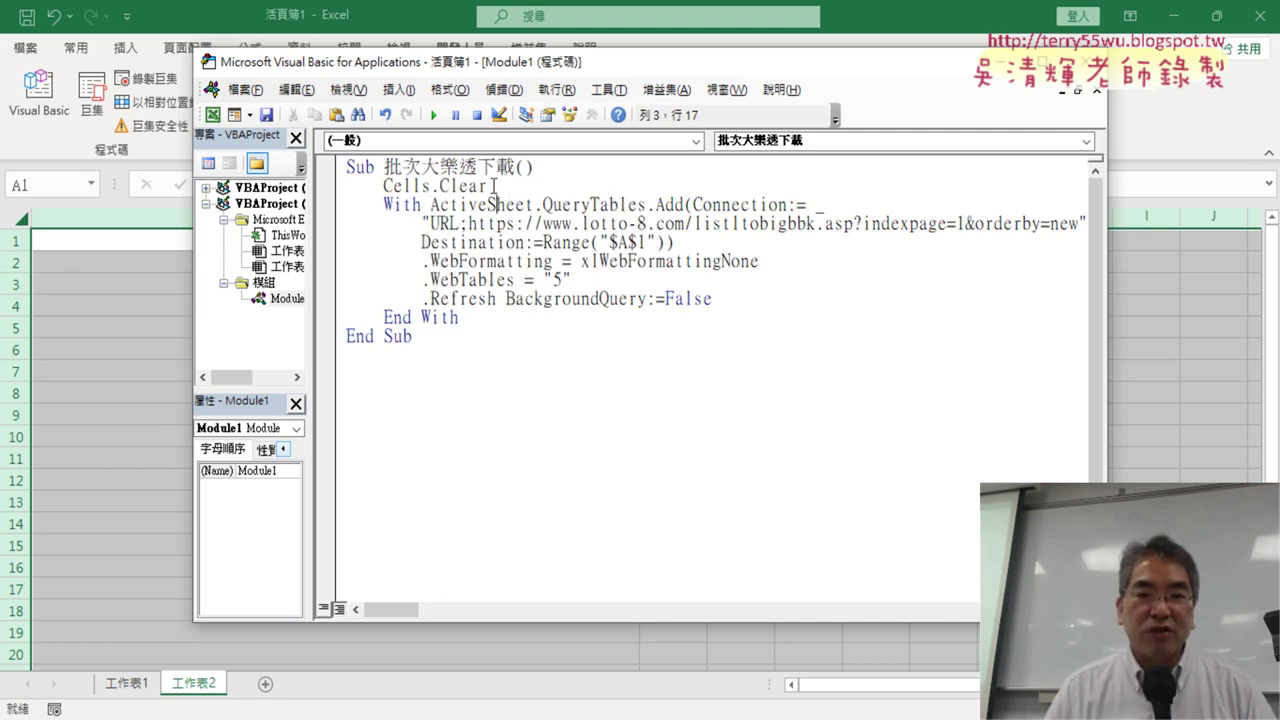
pyautogui.moveTo(493, 185); pyautogui.dragTo(383, 185)
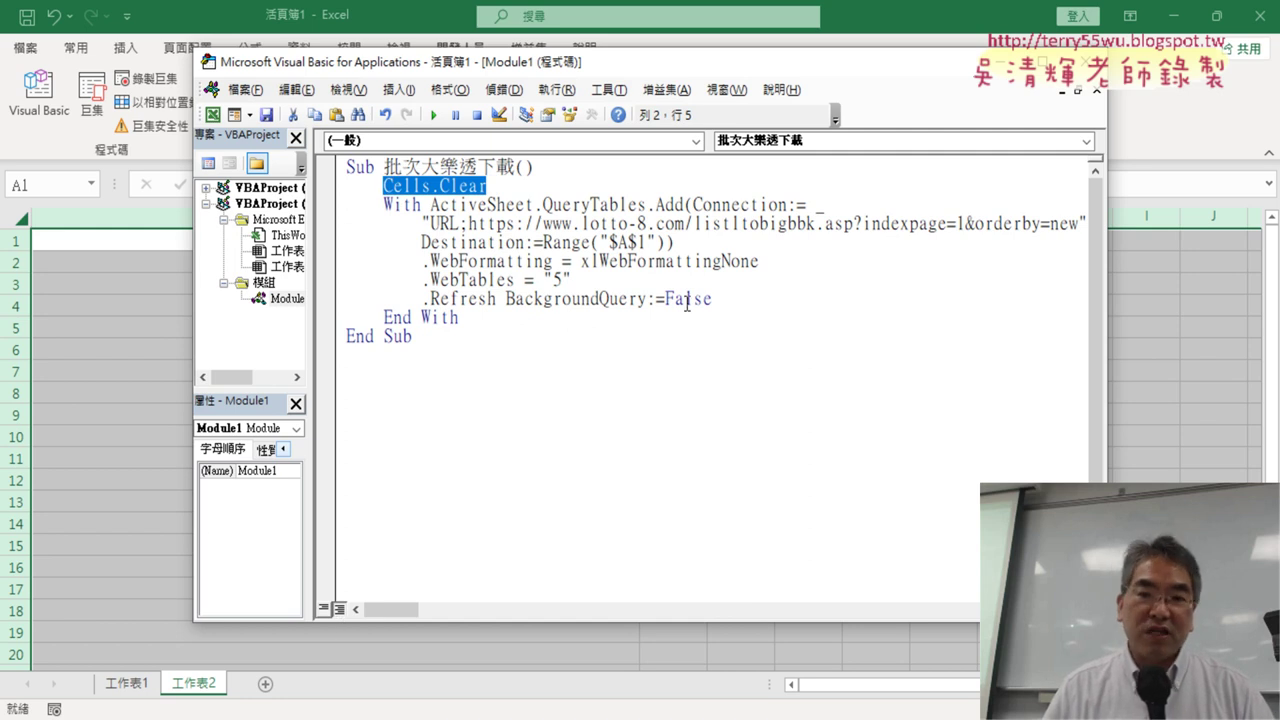
pyautogui.moveTo(1102, 300); pyautogui.dragTo(1182, 300)
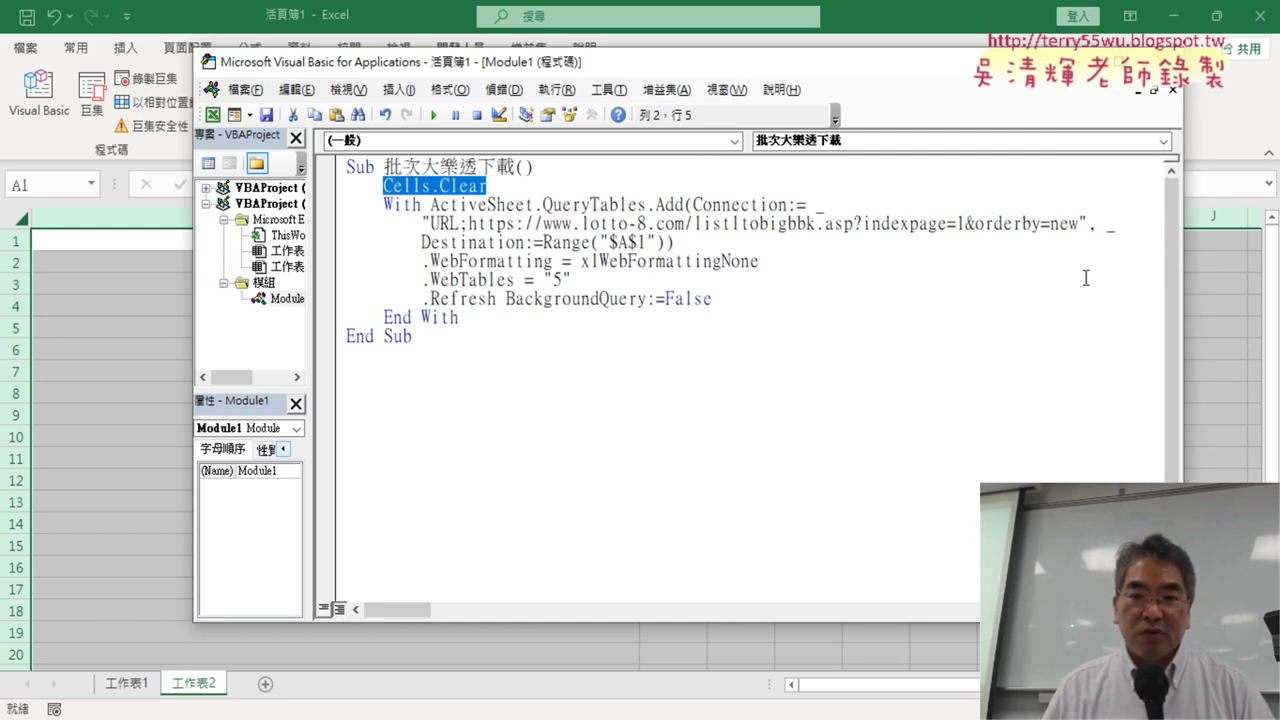
# Step: Pick out the indexpage=1 page parameter in the query URL
pyautogui.doubleClick(960, 223)
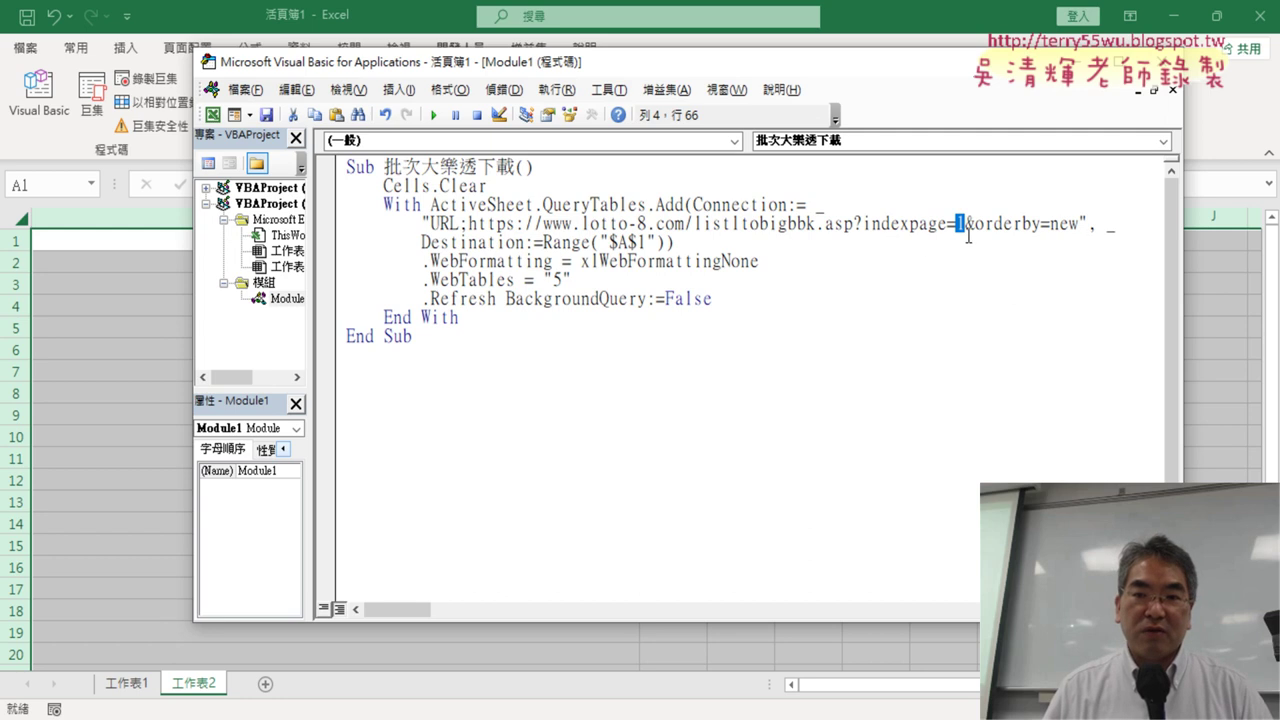
pyautogui.moveTo(868, 221); pyautogui.dragTo(953, 227)
pyautogui.doubleClick(960, 224)
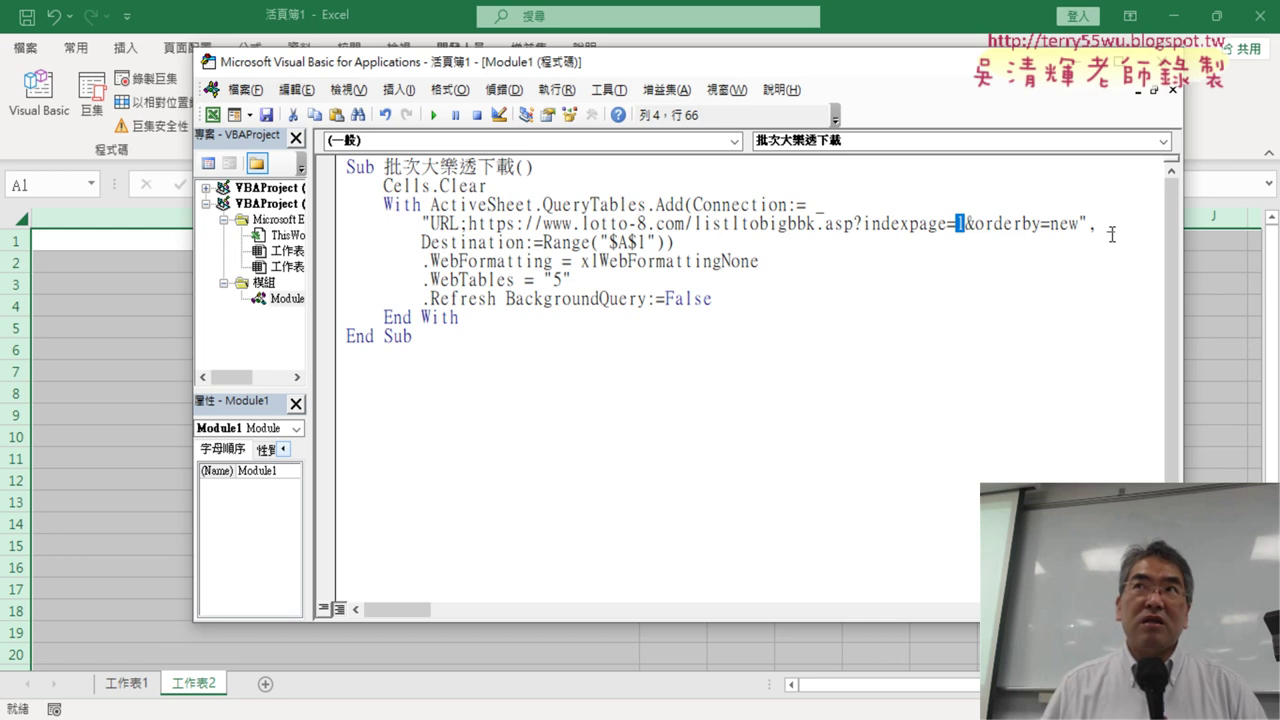
# Step: Insert an empty For i = 1 To 72 … Next loop below Cells.Clear
pyautogui.click(548, 186)
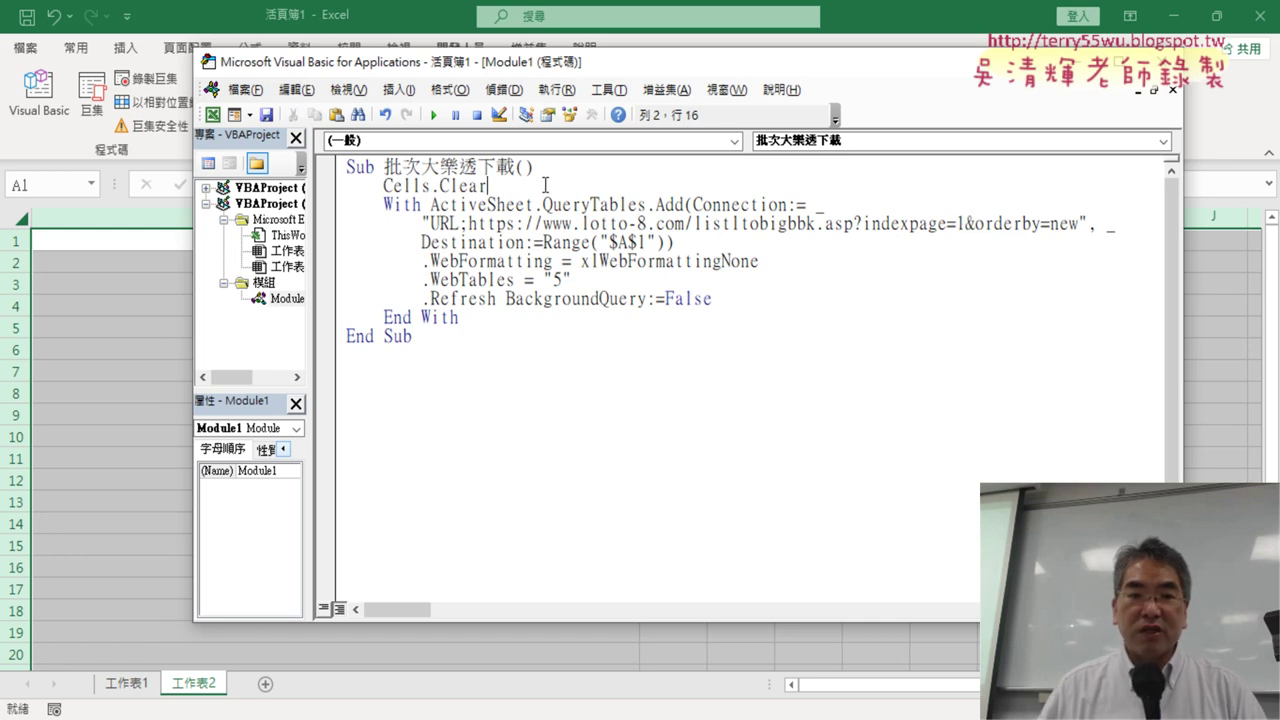
pyautogui.press('Return')
pyautogui.press('Return')
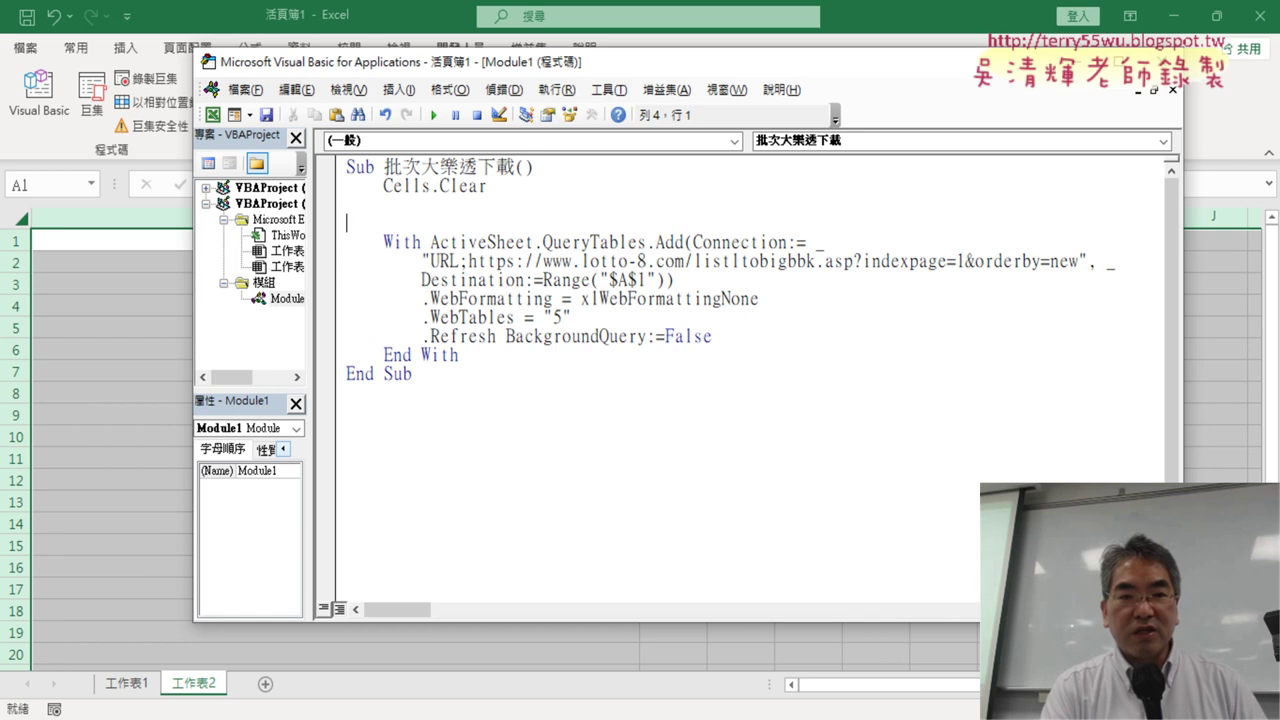
pyautogui.press('Tab')
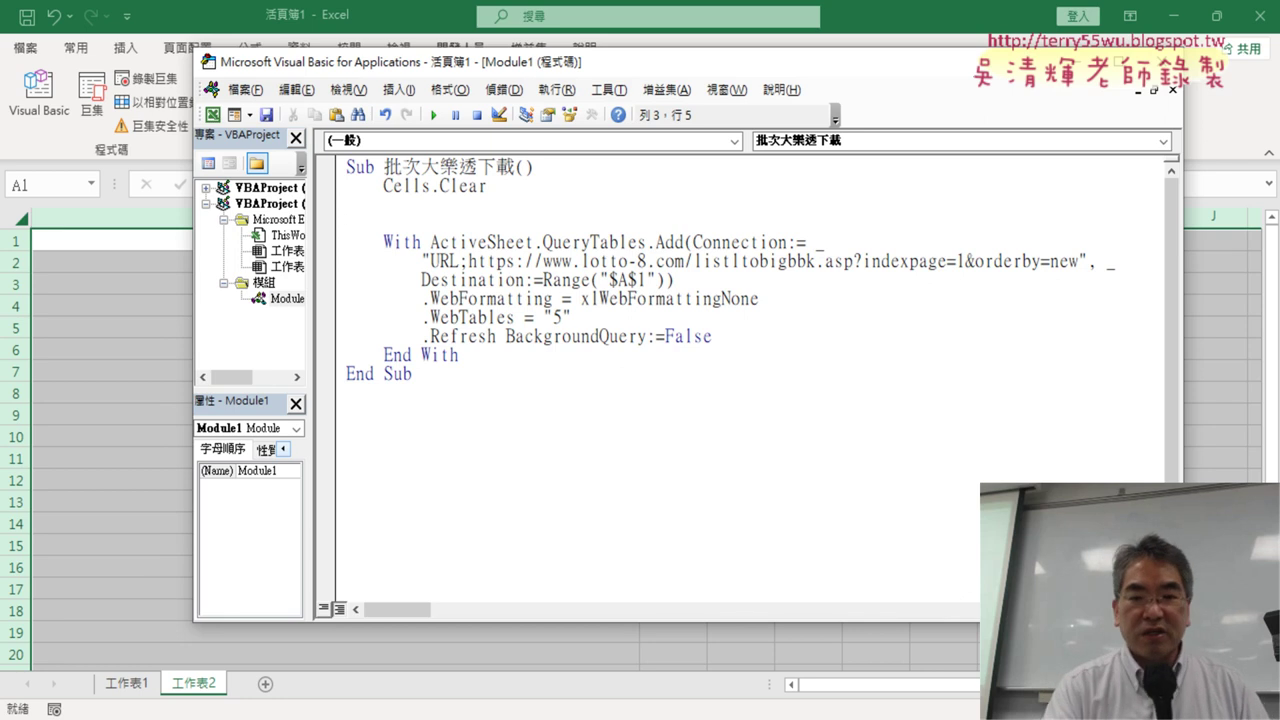
pyautogui.press('Return')
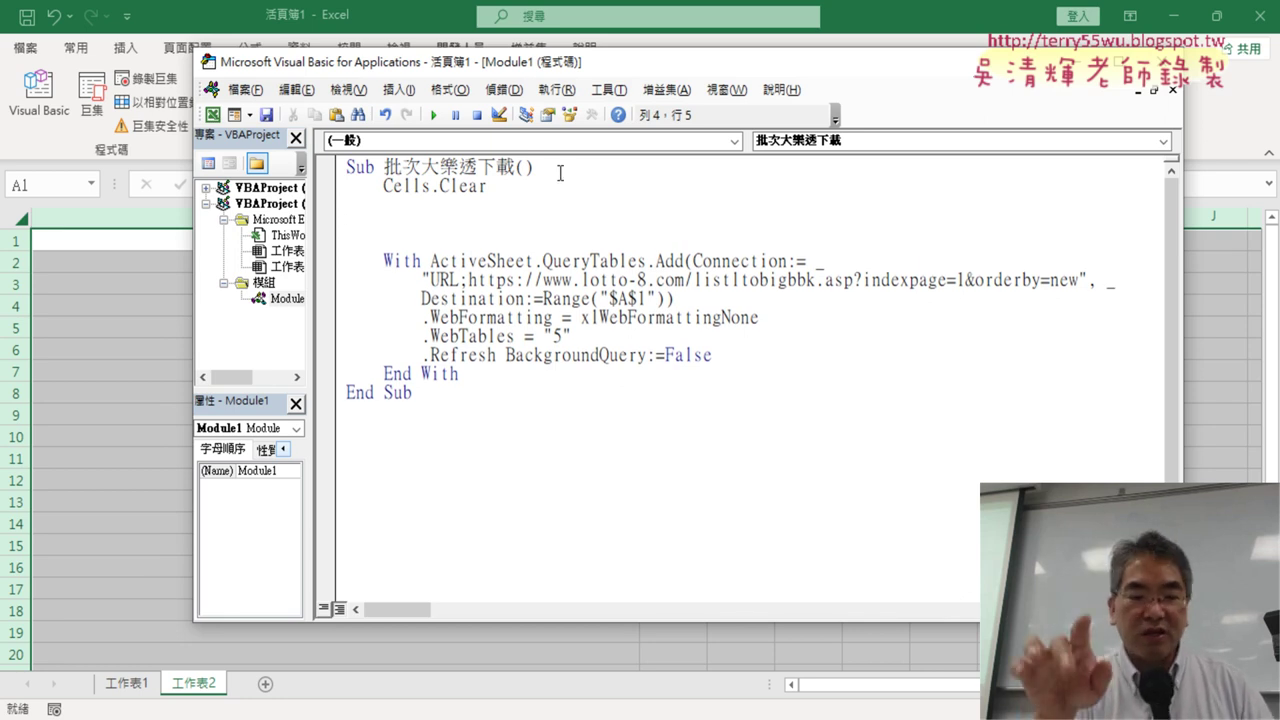
pyautogui.write('fo')
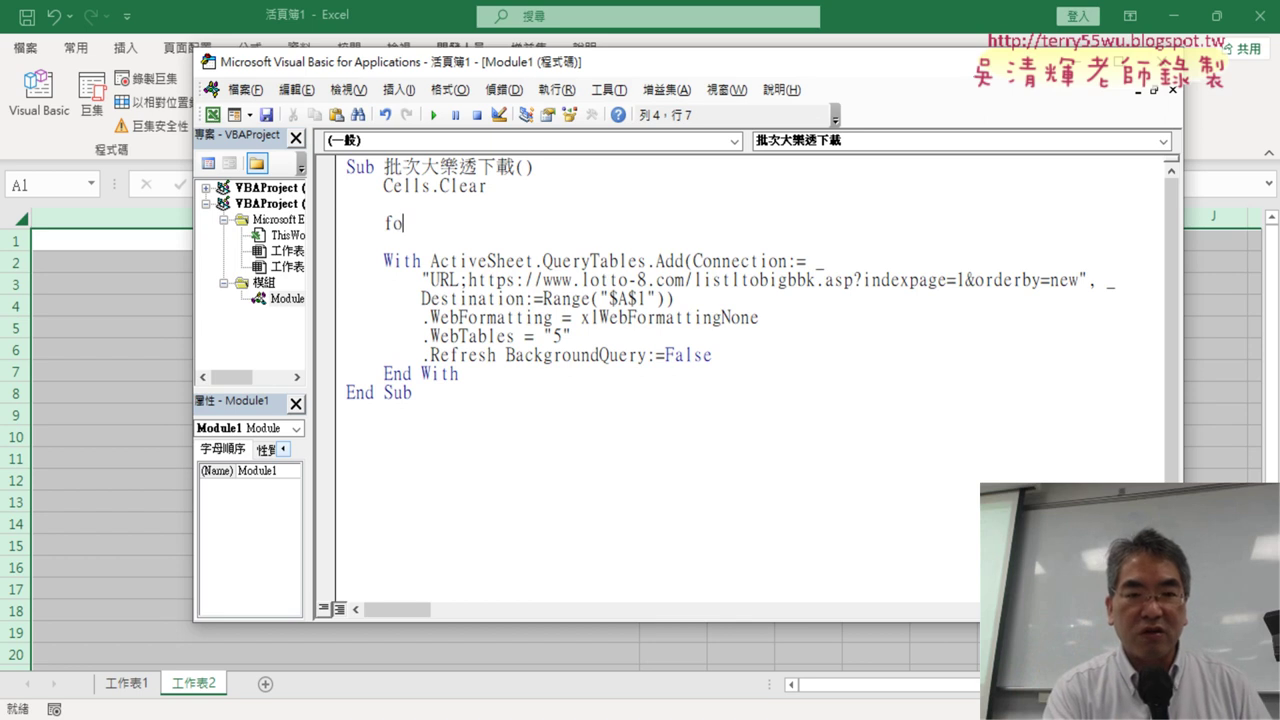
pyautogui.write('r i=')
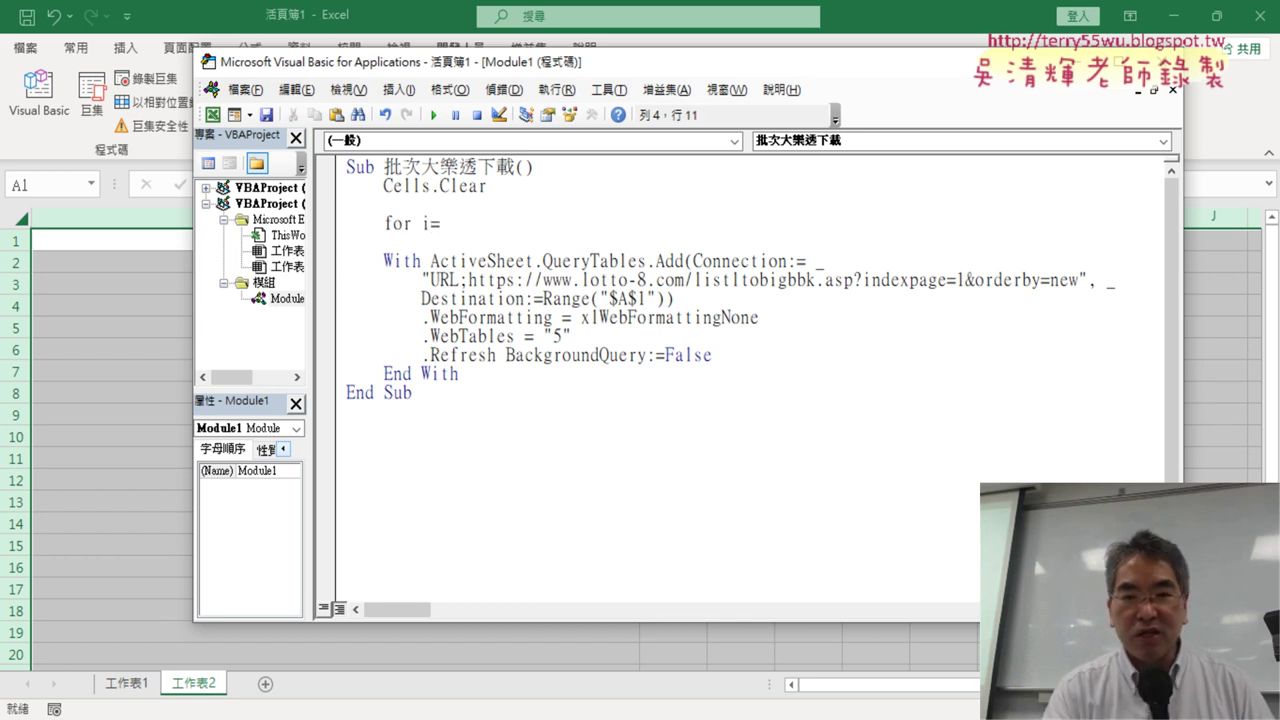
pyautogui.write('1 to ')
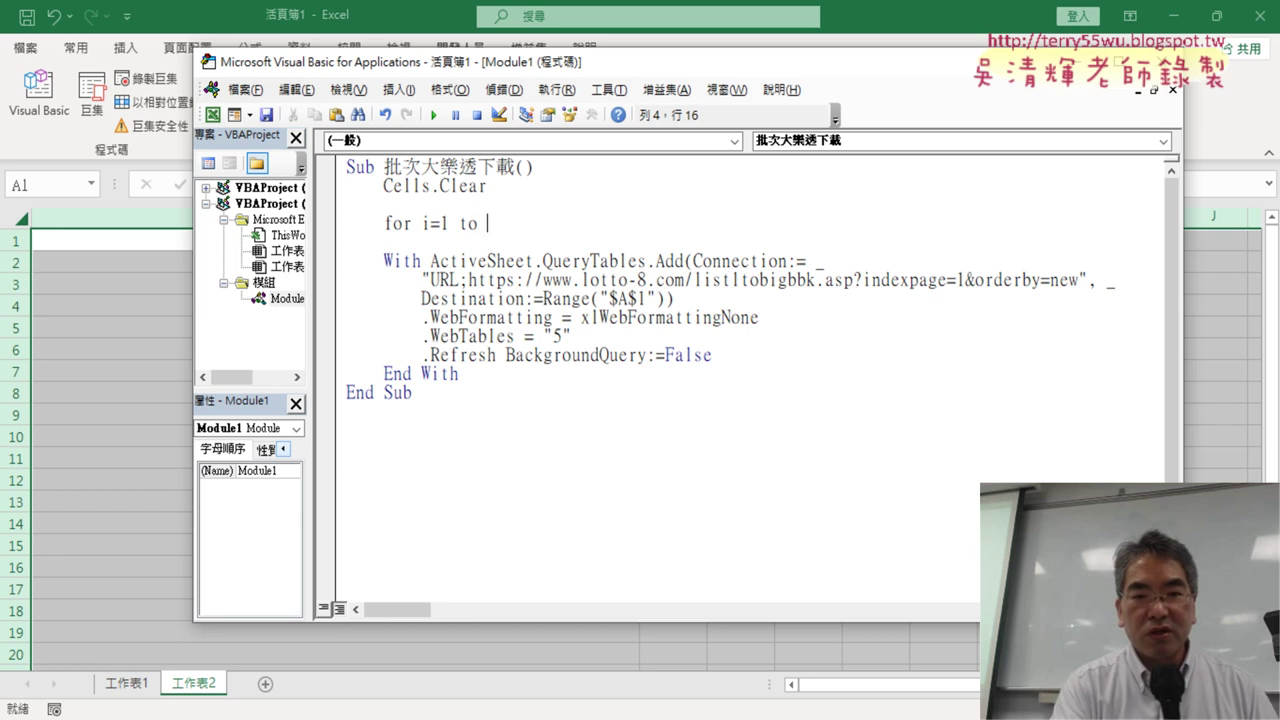
pyautogui.write('72')
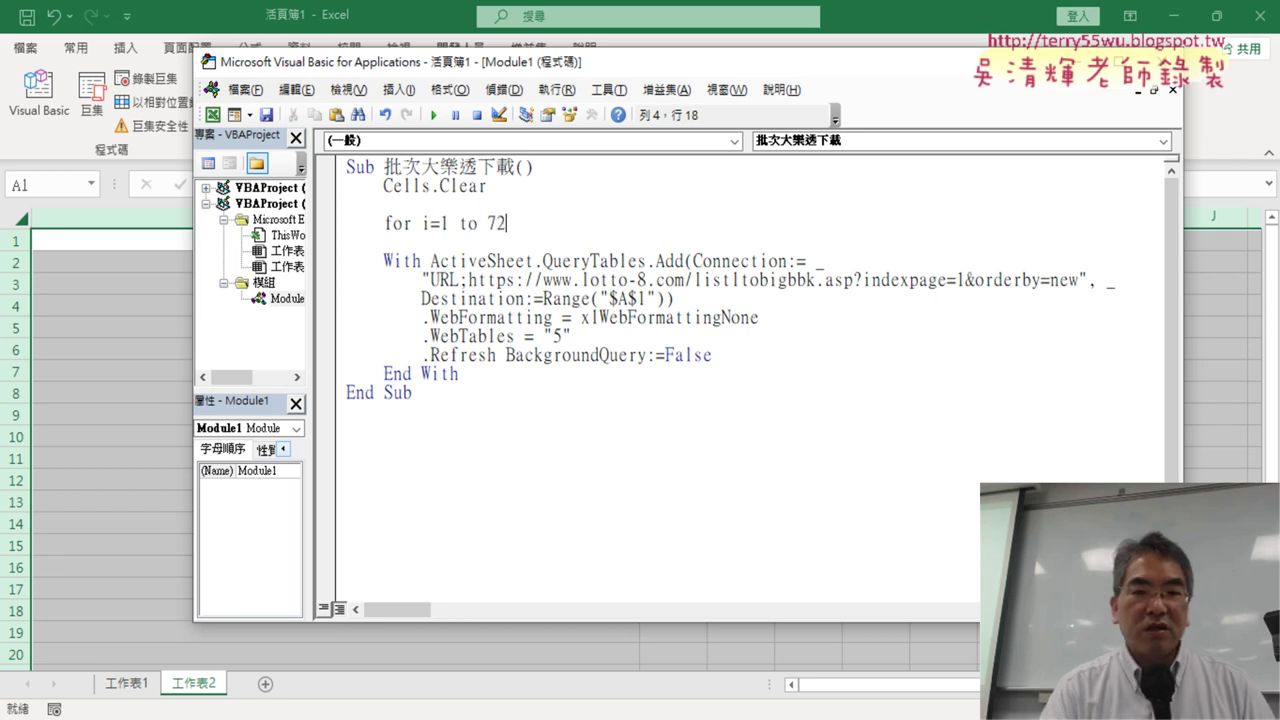
pyautogui.press('Return')
pyautogui.press('Return')
pyautogui.write('n')
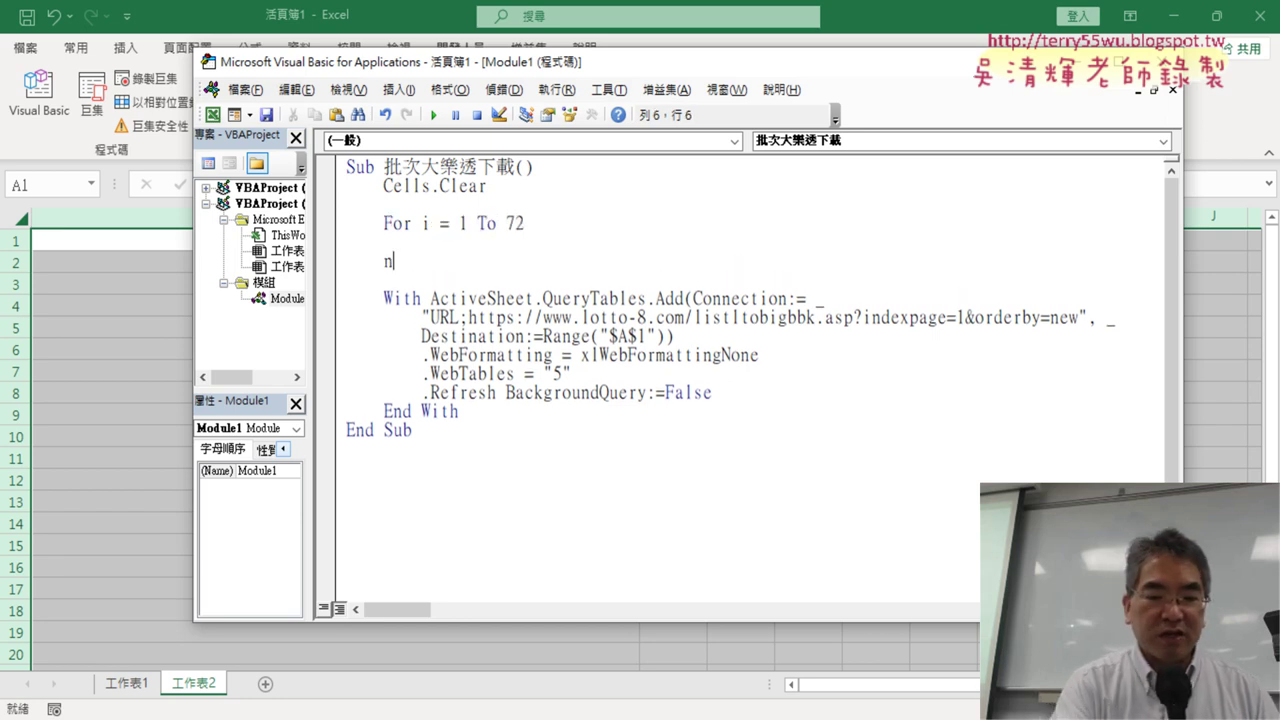
pyautogui.write('ext')
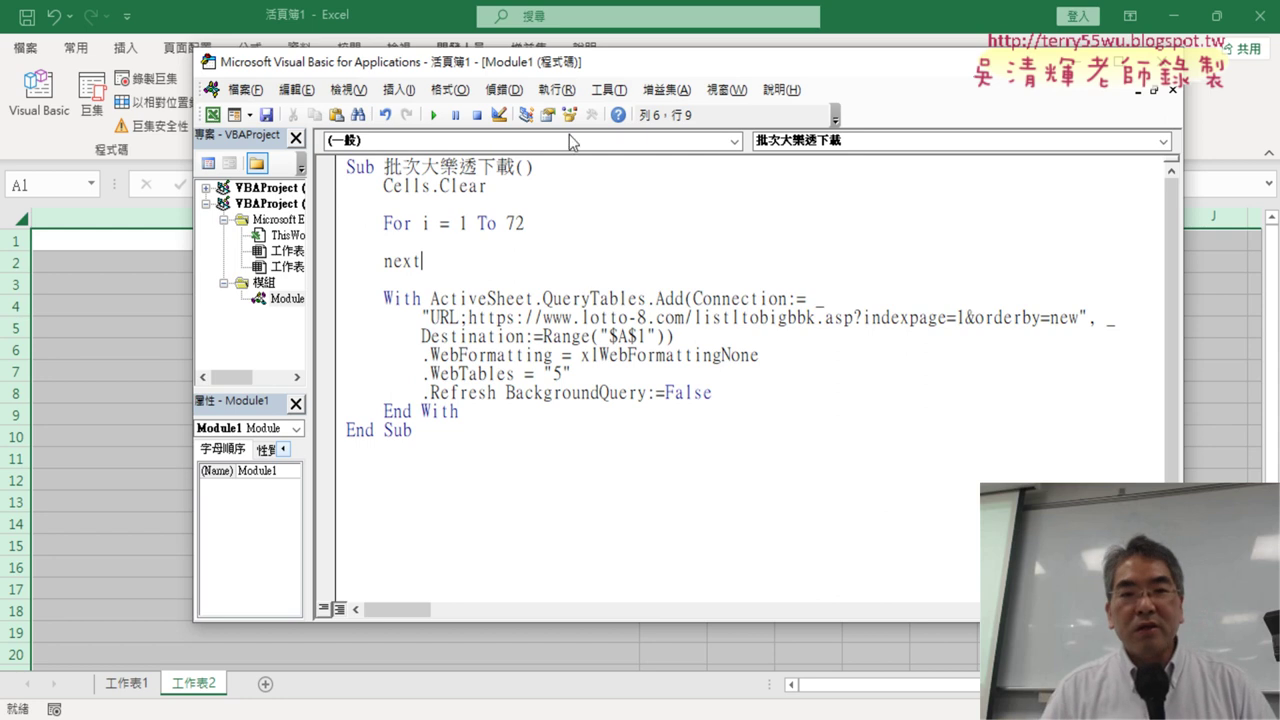
pyautogui.click(612, 298)
pyautogui.doubleClick(428, 224)
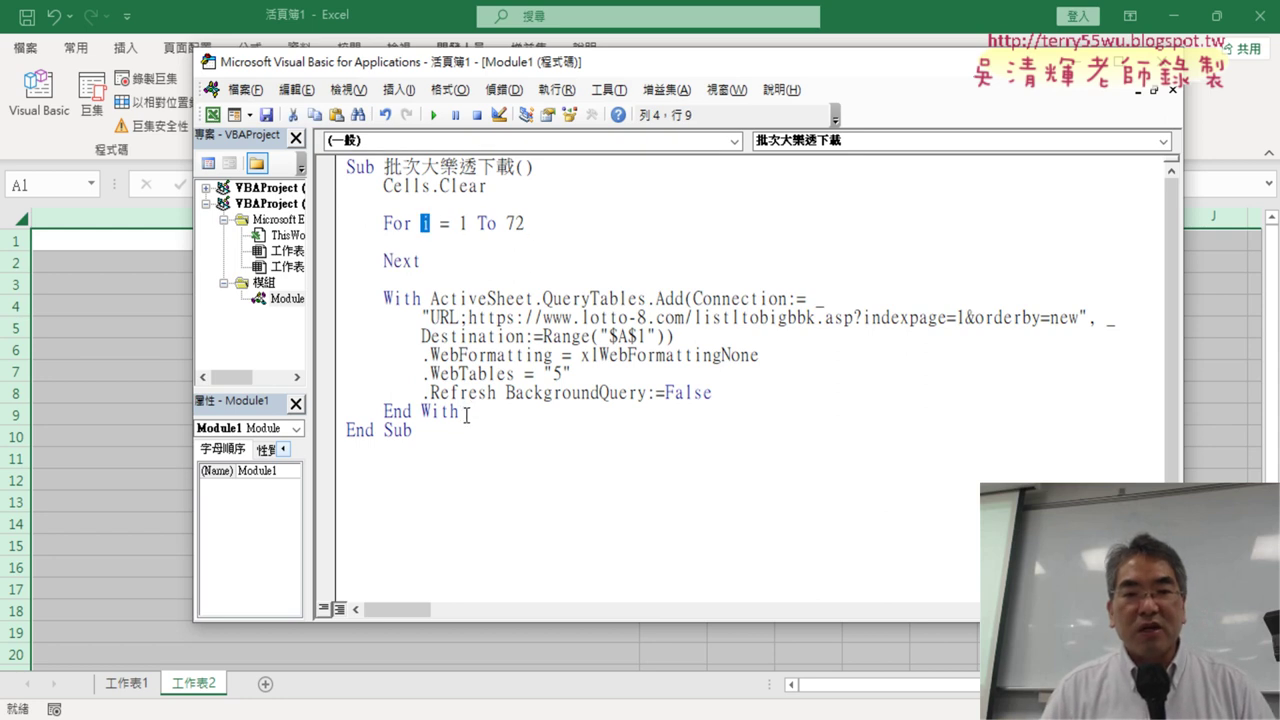
pyautogui.moveTo(464, 411); pyautogui.dragTo(342, 300)
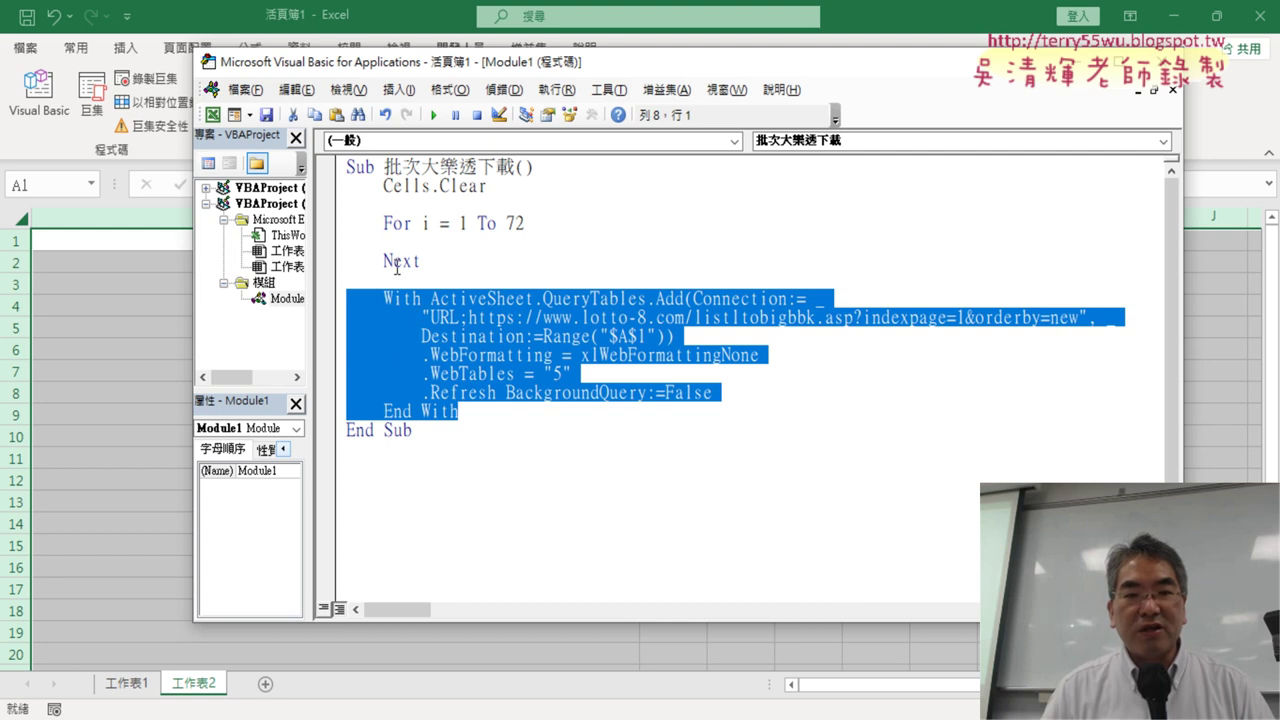
# Step: Move the With … End With query block into the For loop, indent it, and delete trailing blank lines
pyautogui.moveTo(368, 310); pyautogui.dragTo(337, 250)
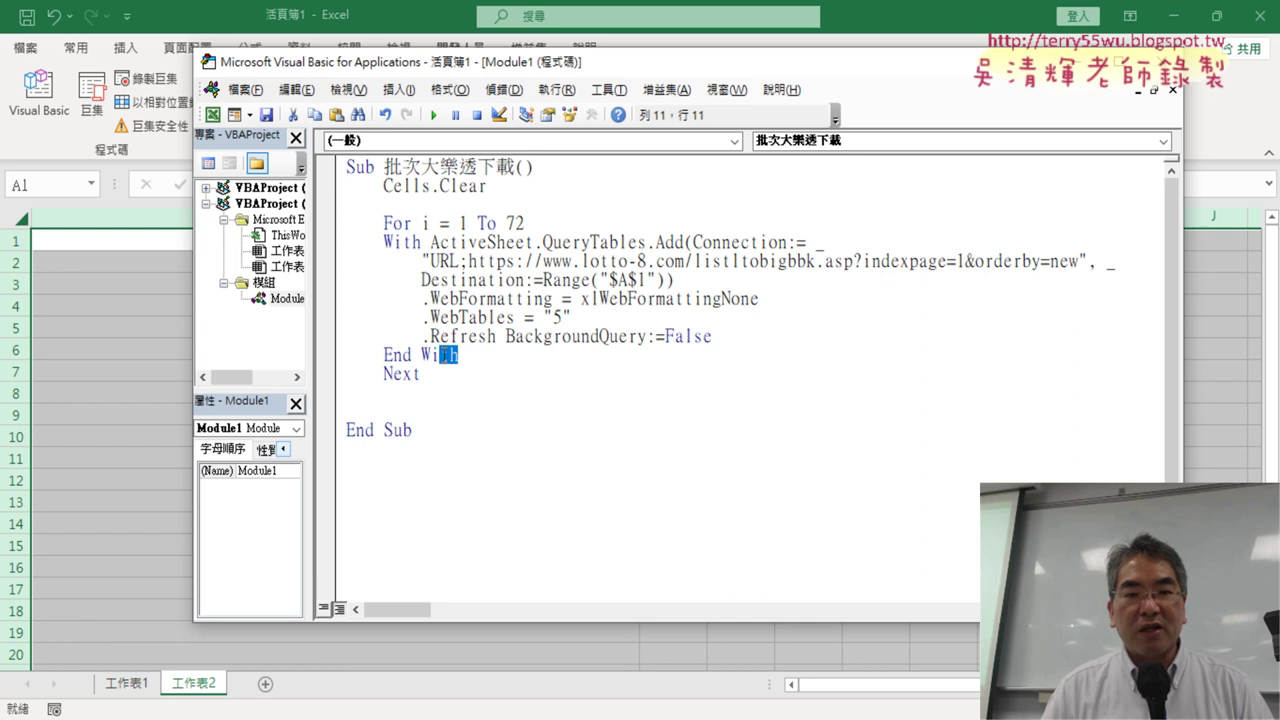
pyautogui.moveTo(458, 355); pyautogui.dragTo(341, 246)
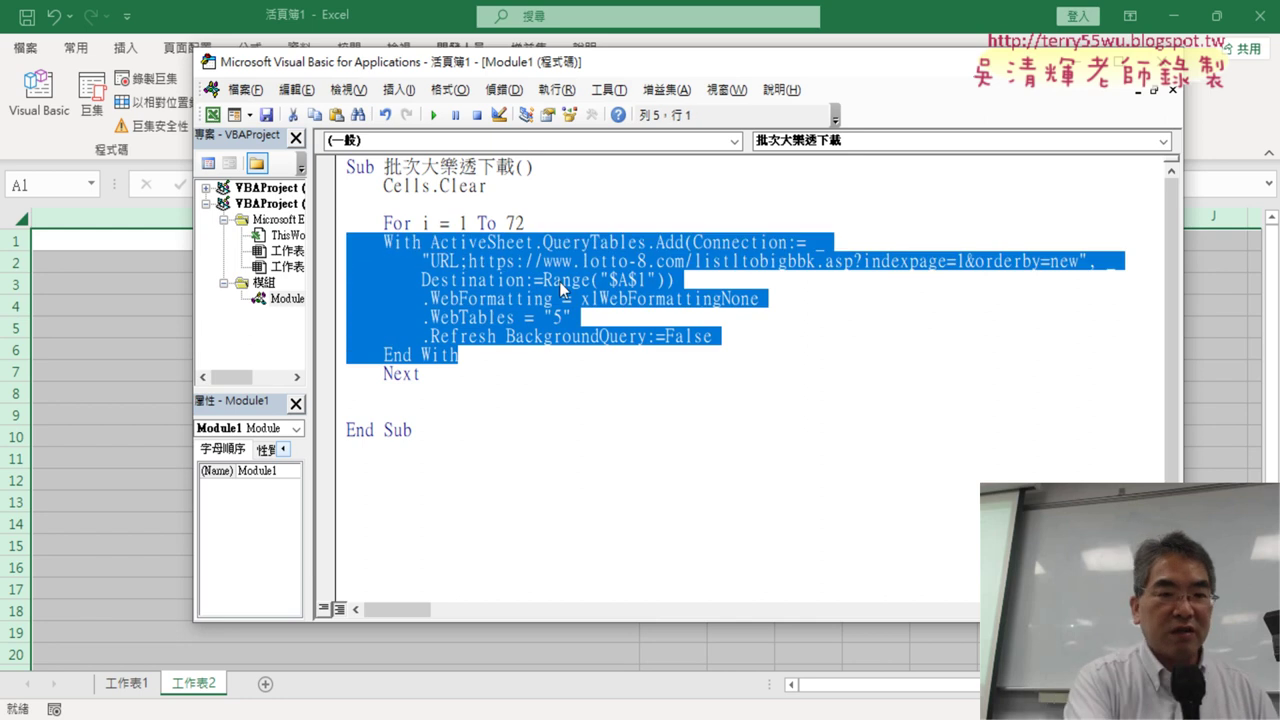
pyautogui.press('Tab')
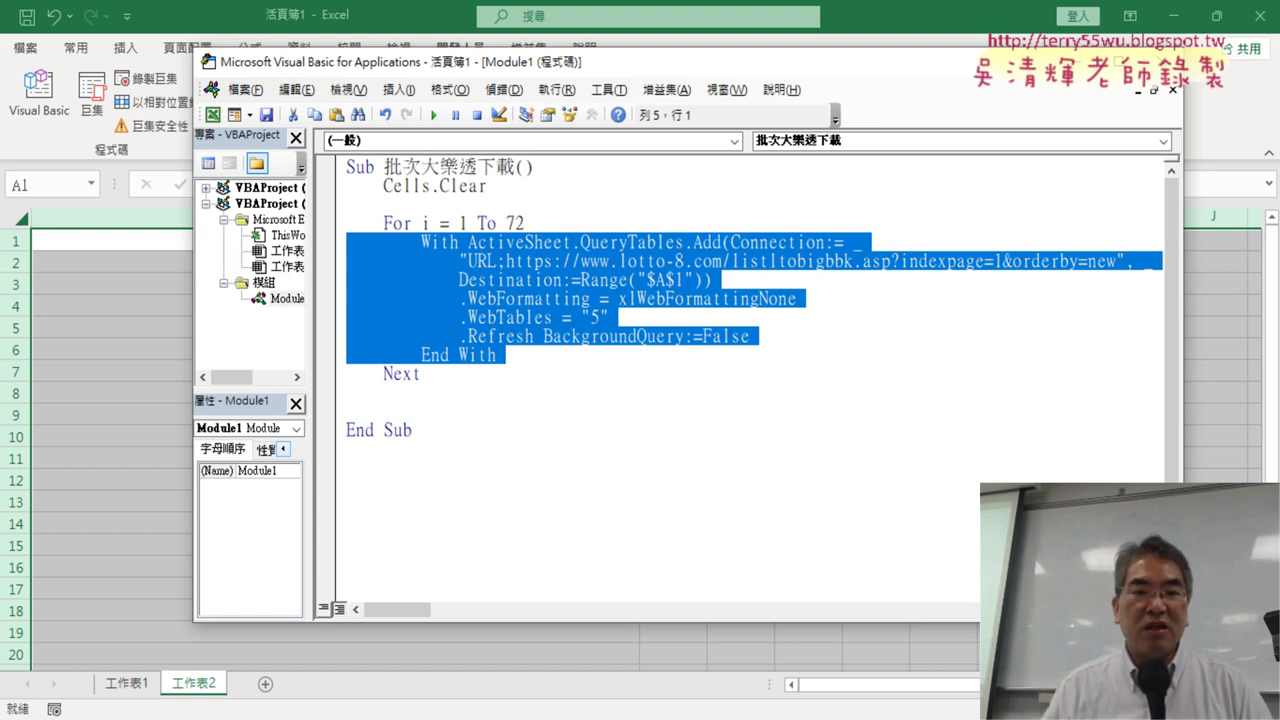
pyautogui.moveTo(449, 373); pyautogui.dragTo(449, 404)
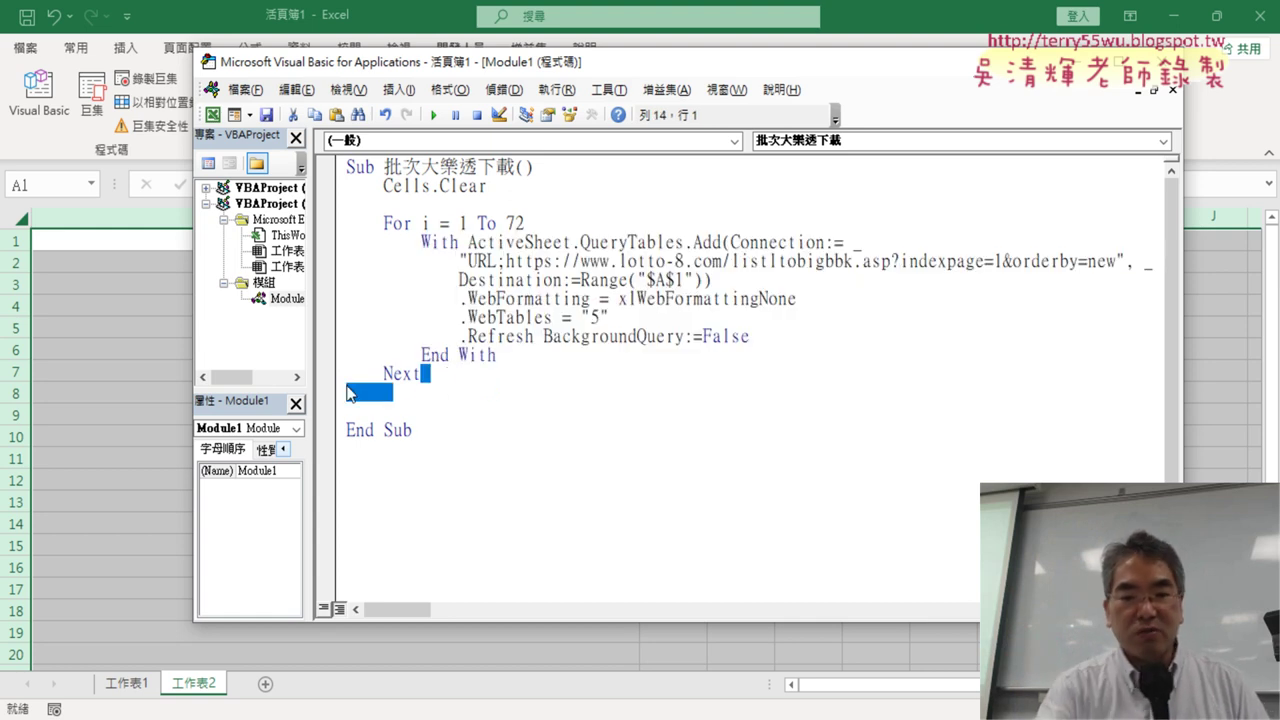
pyautogui.press('Delete')
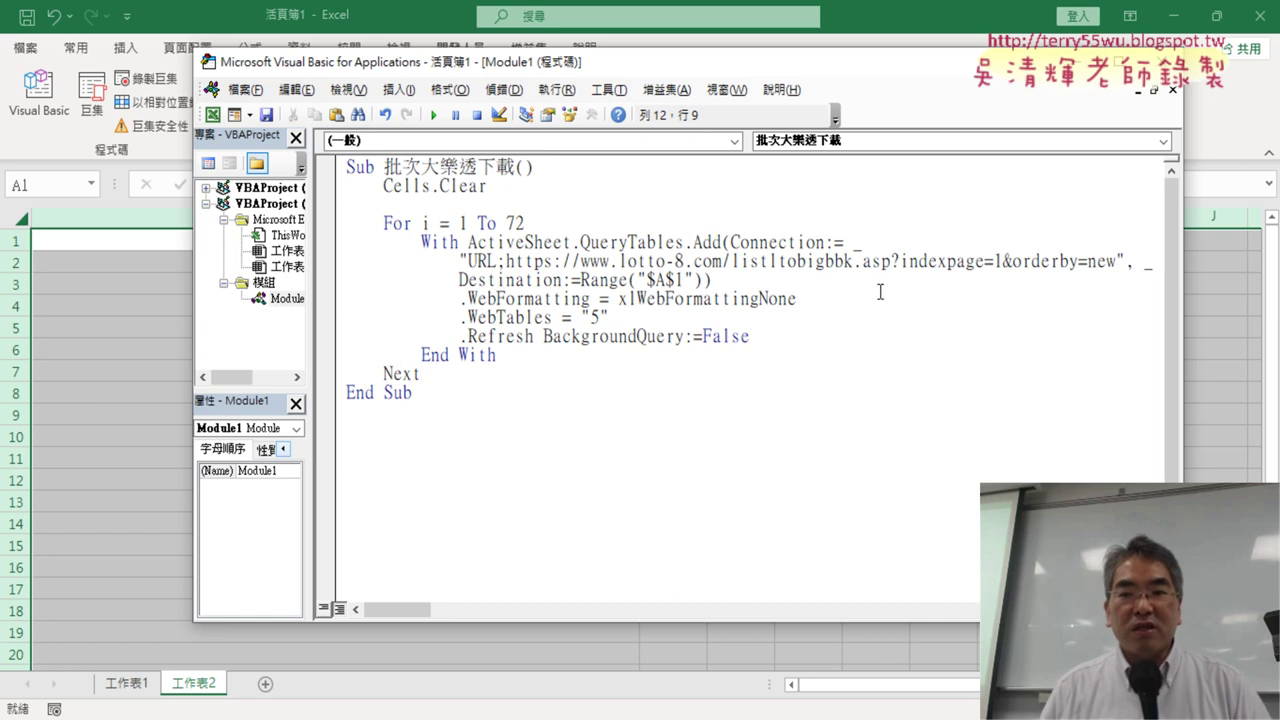
# Step: Change indexpage=1 in the URL to indexpage=" & i & " so it uses the loop counter
pyautogui.doubleClick(997, 261)
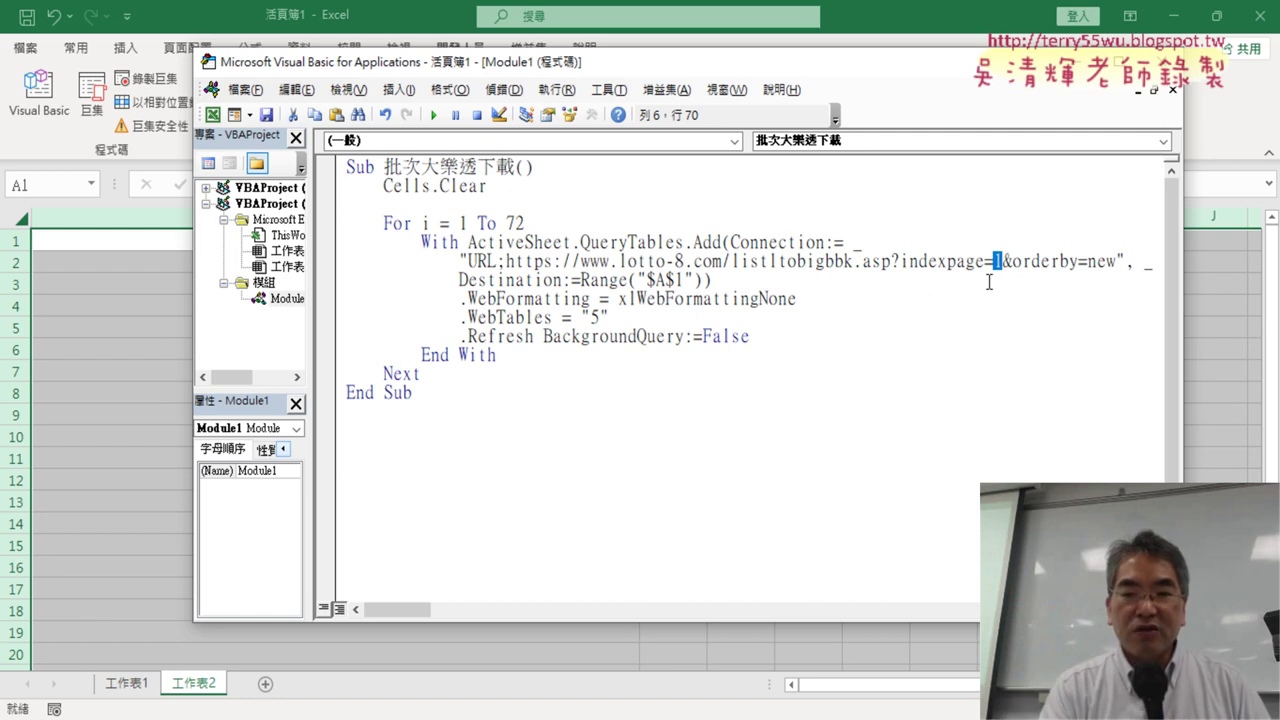
pyautogui.write('""')
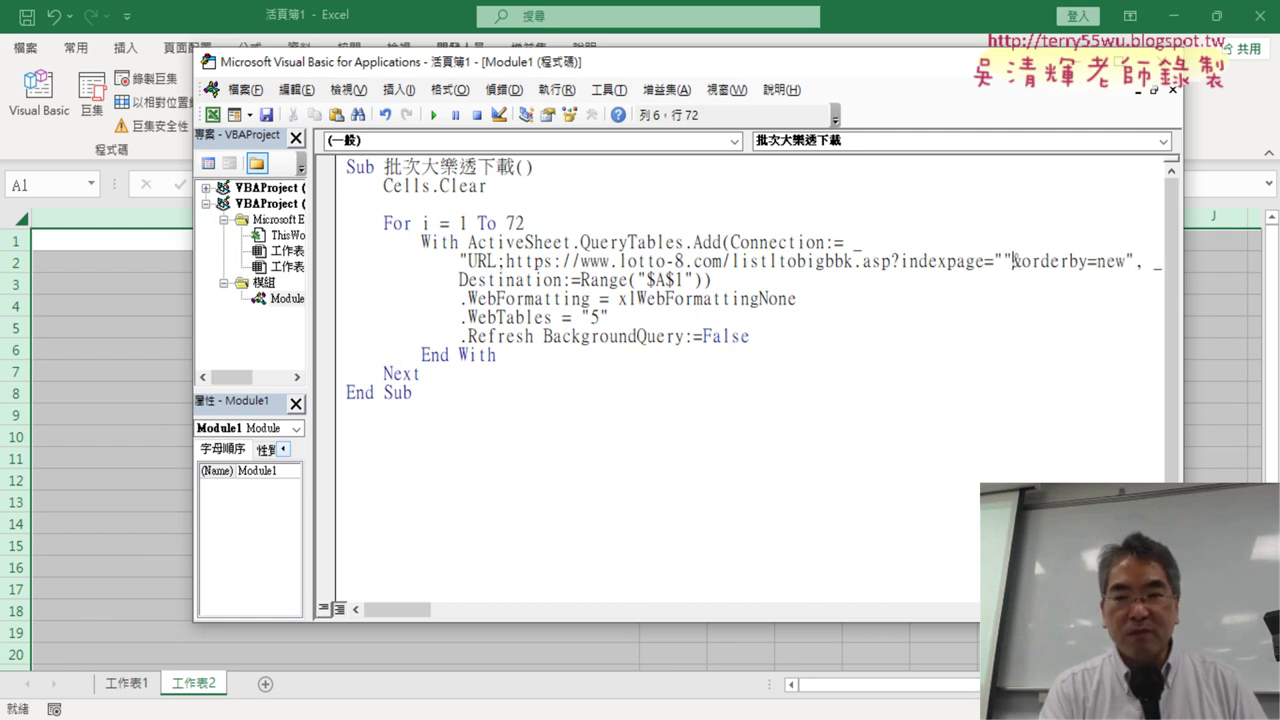
pyautogui.write('&')
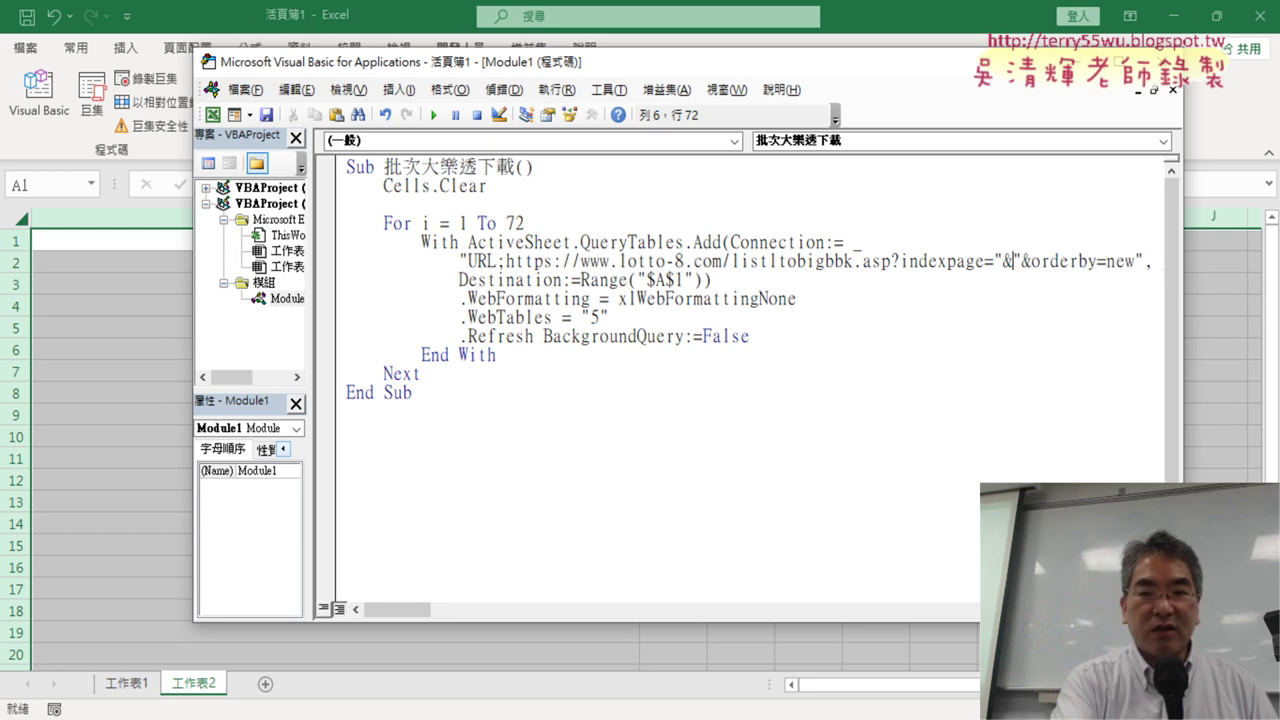
pyautogui.write('&')
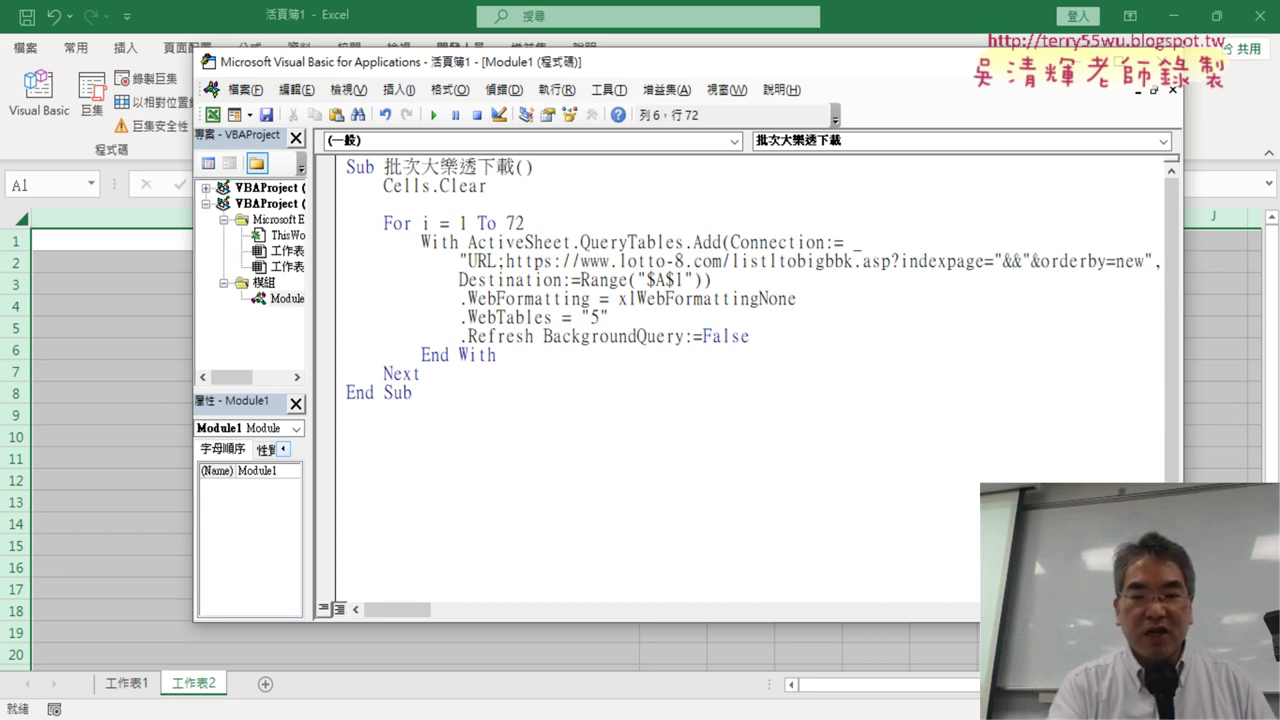
pyautogui.write('i')
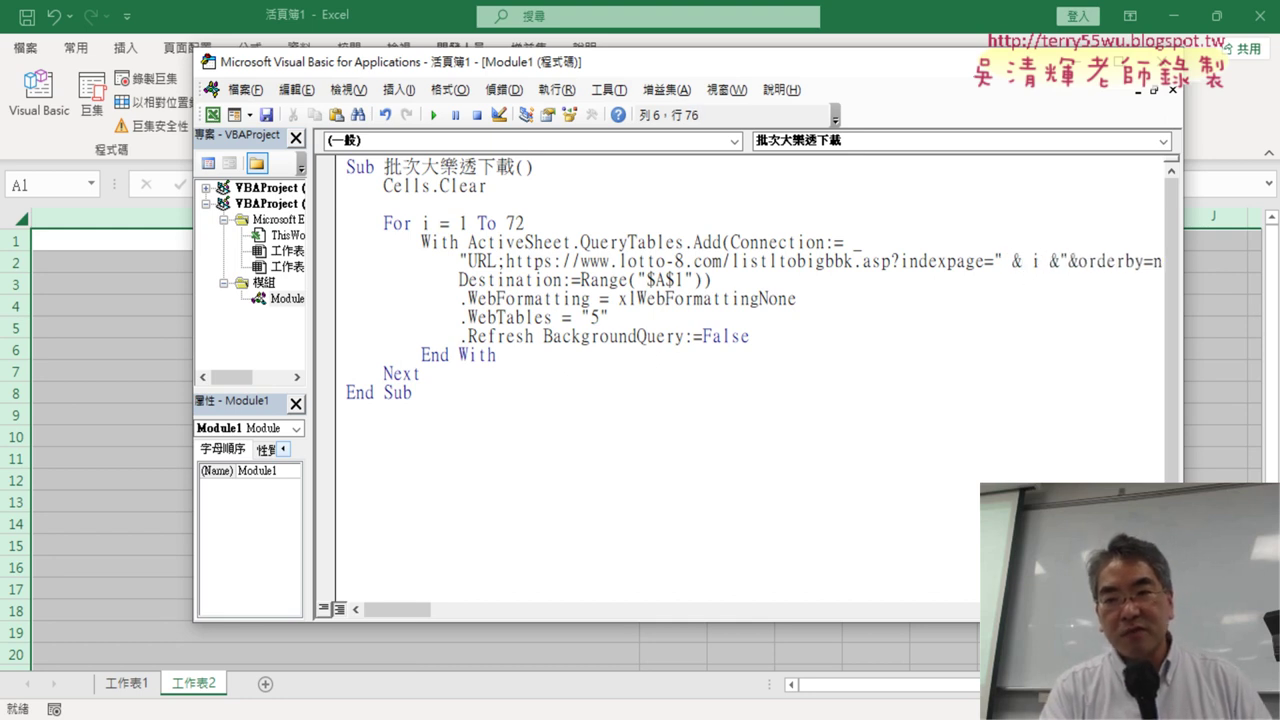
pyautogui.press('Right')
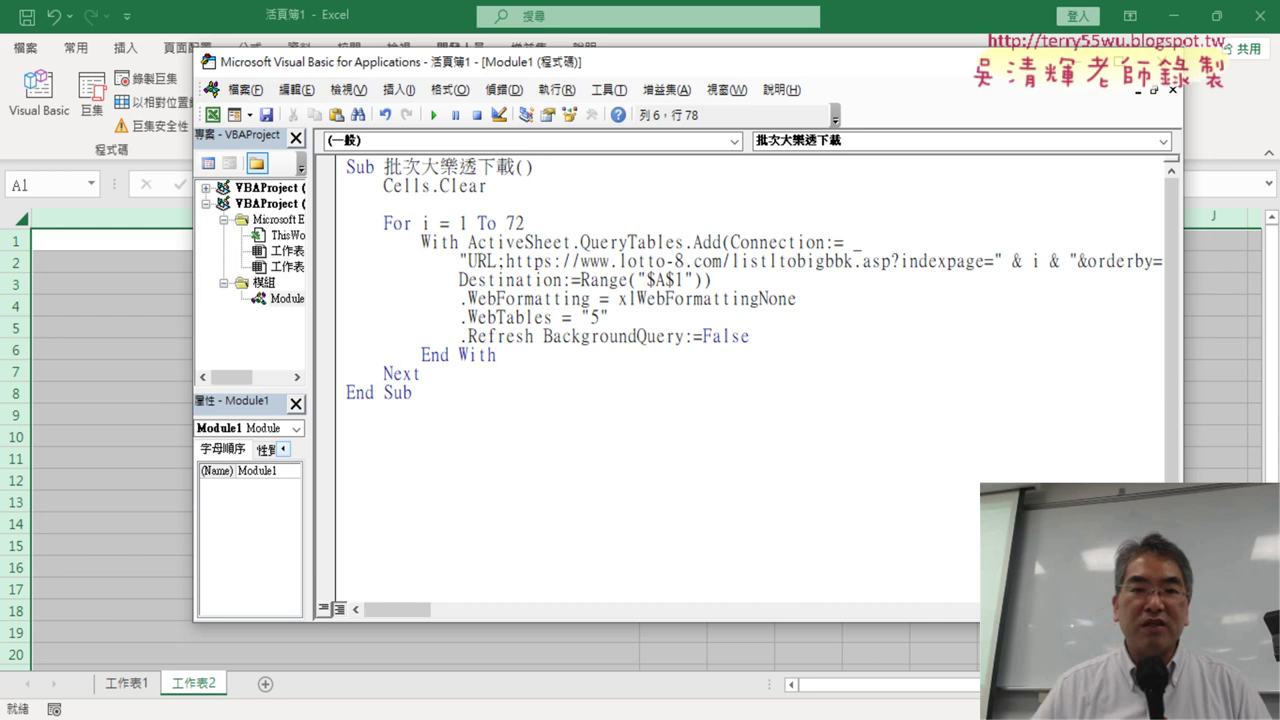
pyautogui.click(708, 410)
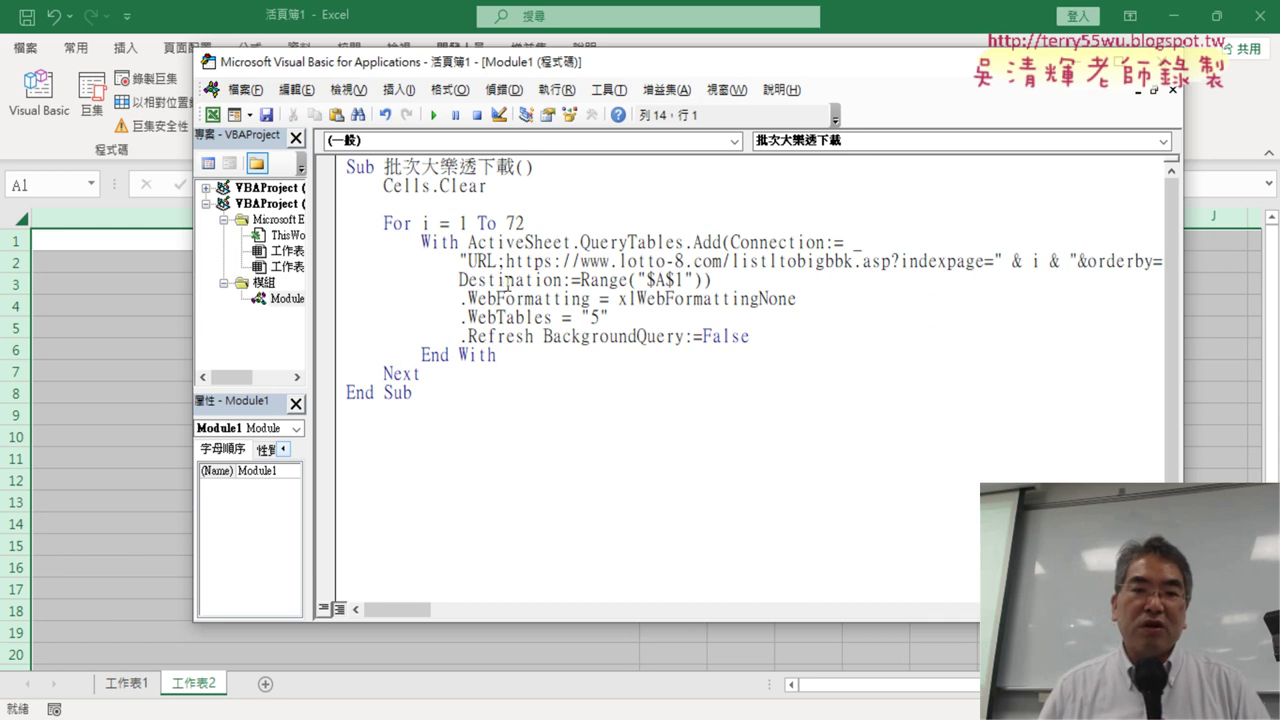
# Step: Run the 批次大樂透下載 macro to download all 72 lottery pages
pyautogui.click(516, 316)
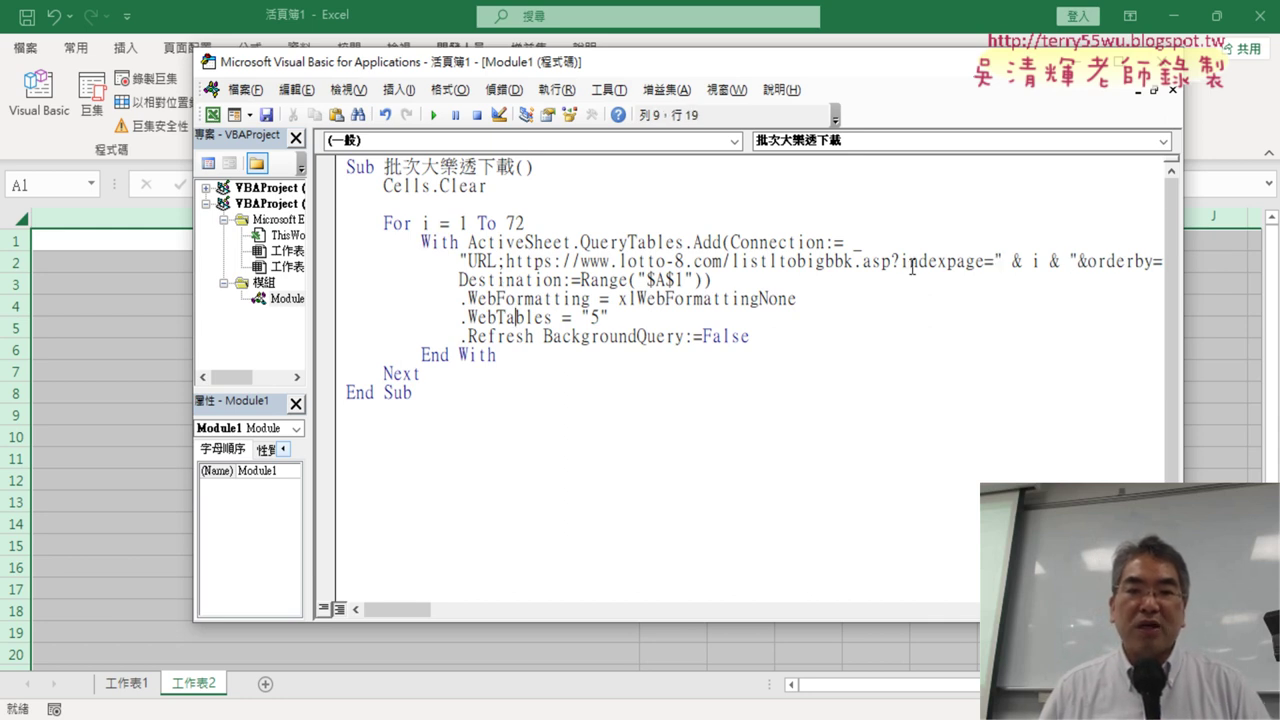
pyautogui.click(573, 261)
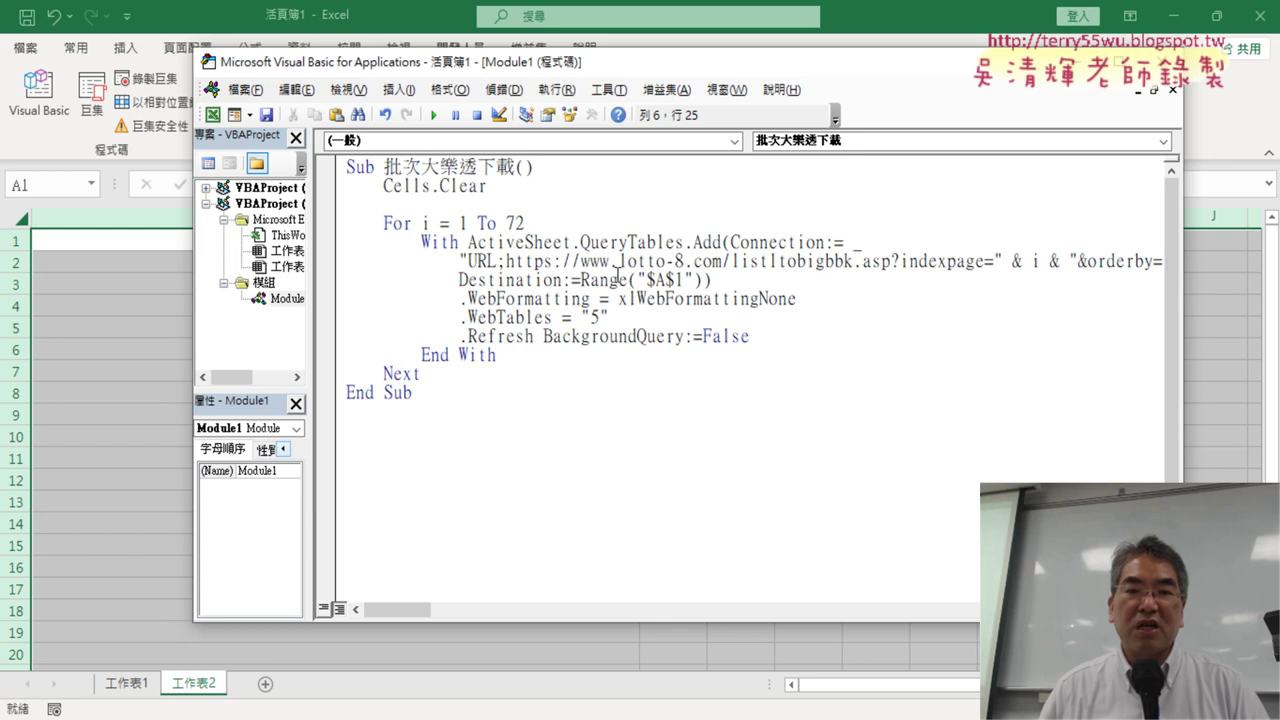
pyautogui.click(436, 115)
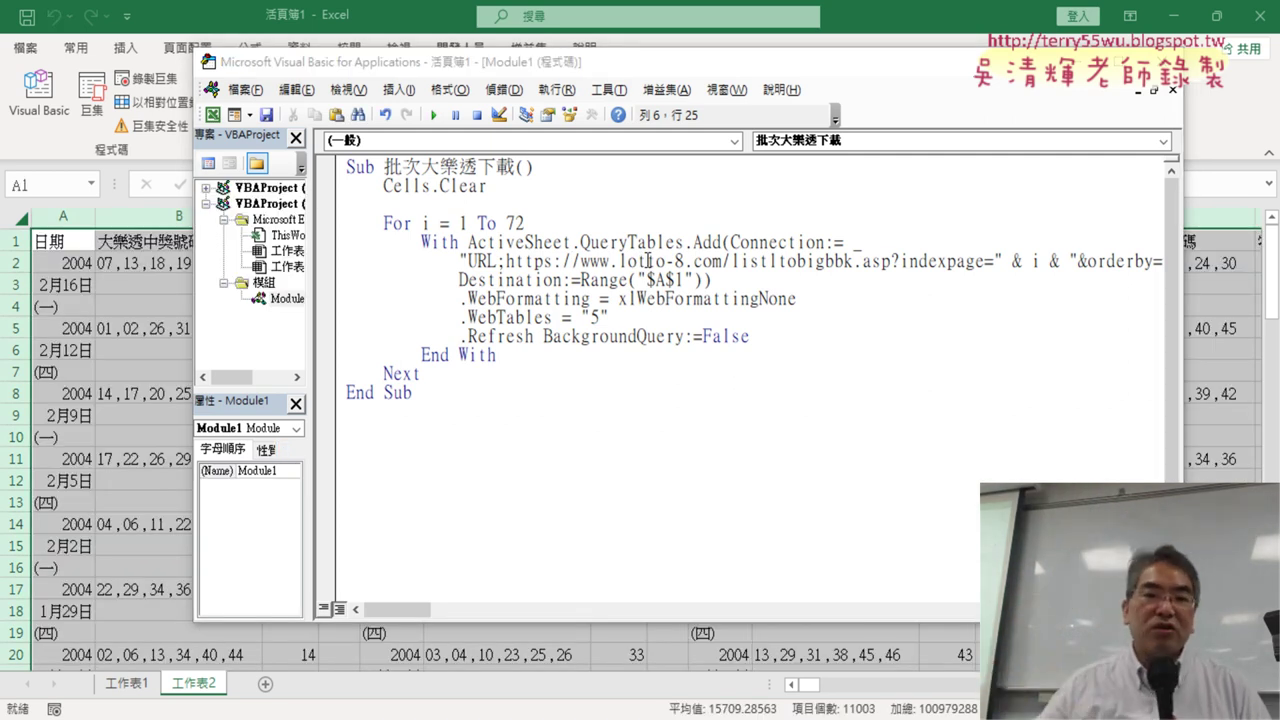
# Step: Review the downloaded draw blocks across the sheet, from columns A–C through JY–KB's 2023 draws
pyautogui.hotkey('alt', 'F11')
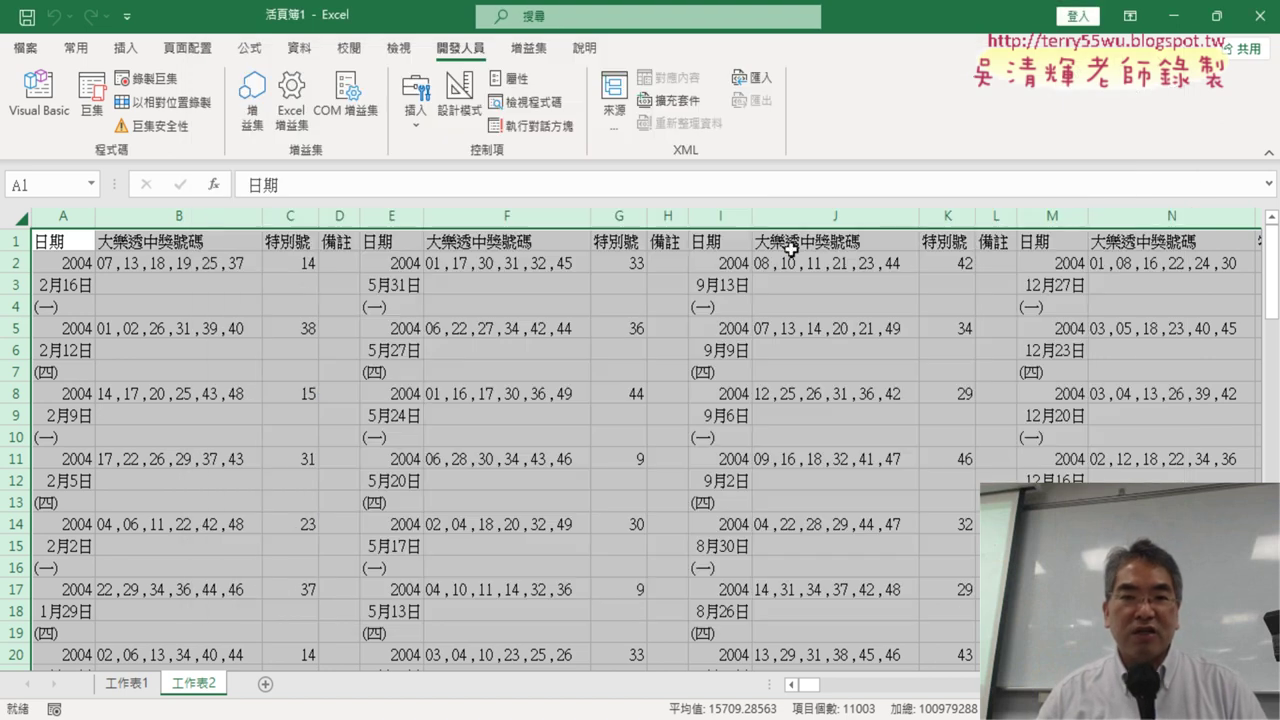
pyautogui.moveTo(62, 216); pyautogui.dragTo(297, 222)
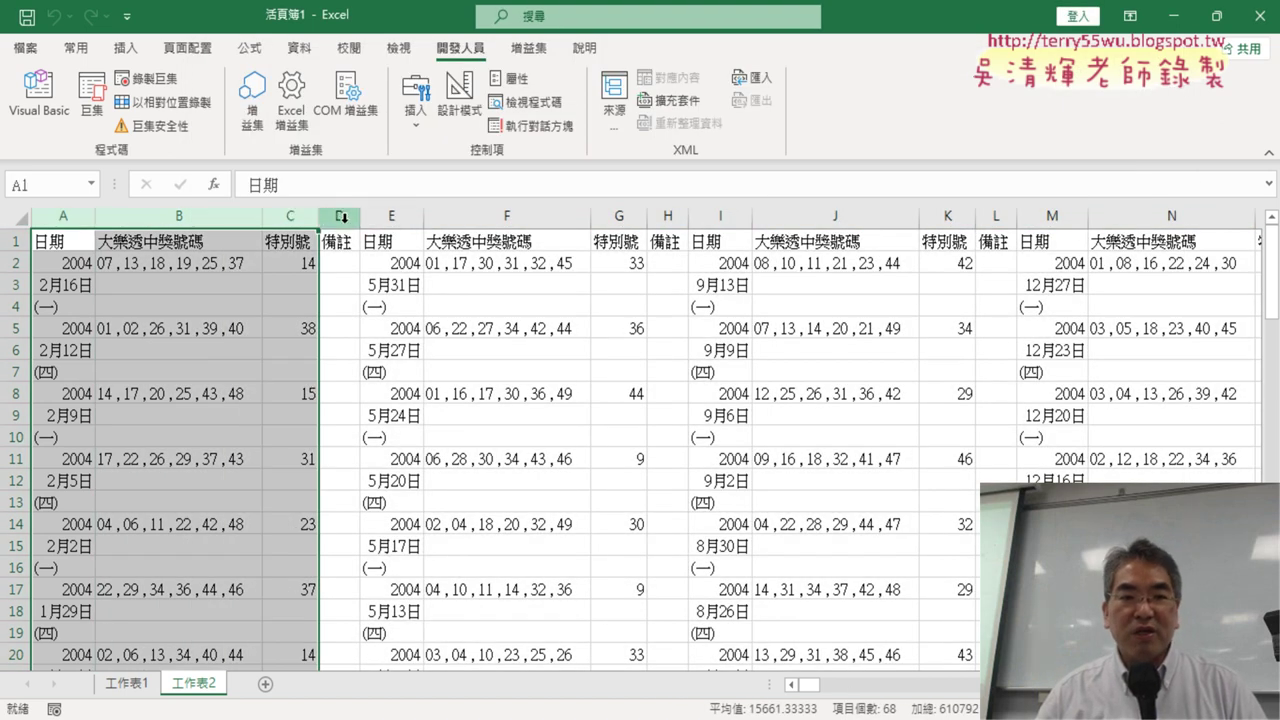
pyautogui.moveTo(339, 216); pyautogui.dragTo(617, 229)
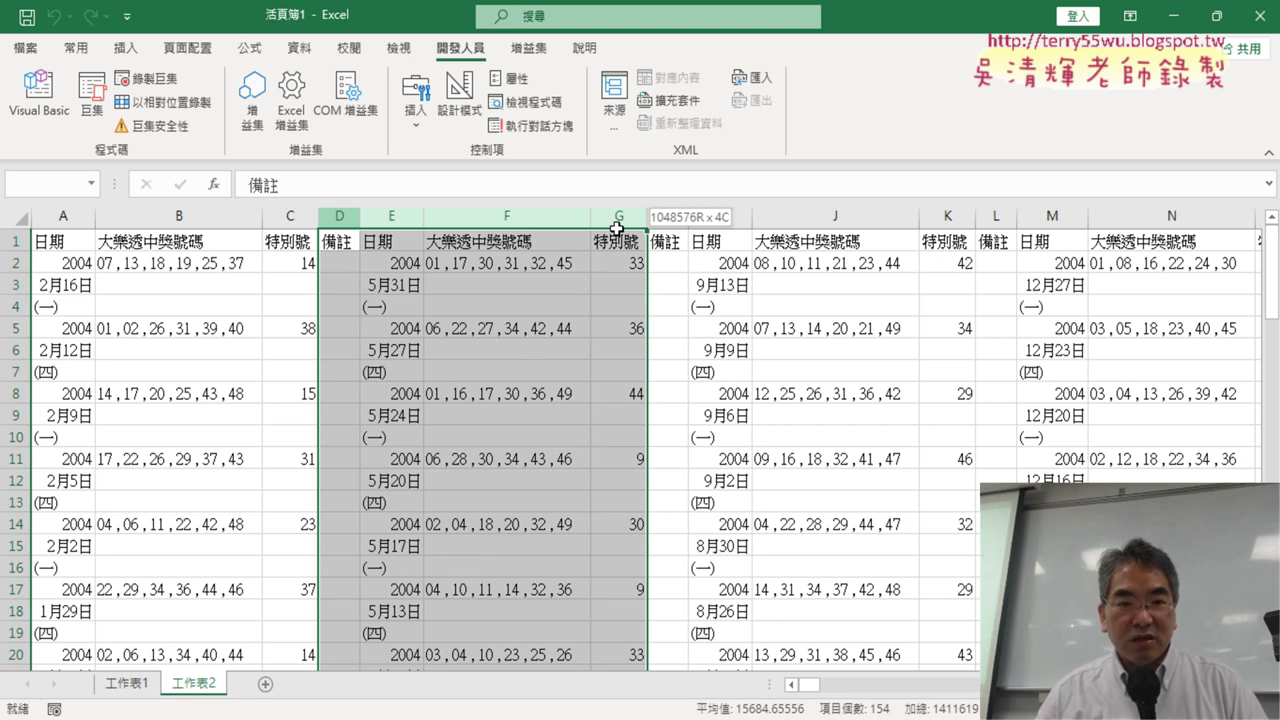
pyautogui.moveTo(394, 216); pyautogui.dragTo(983, 232)
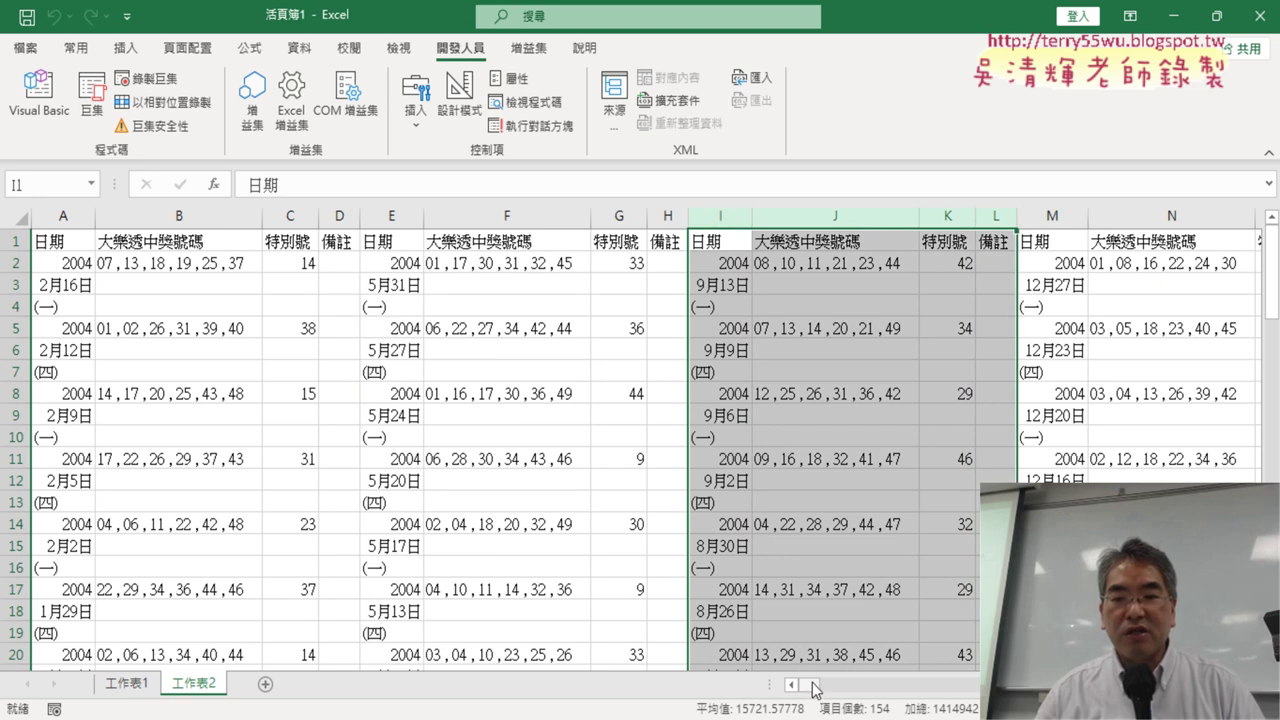
pyautogui.moveTo(815, 689); pyautogui.dragTo(1000, 689)
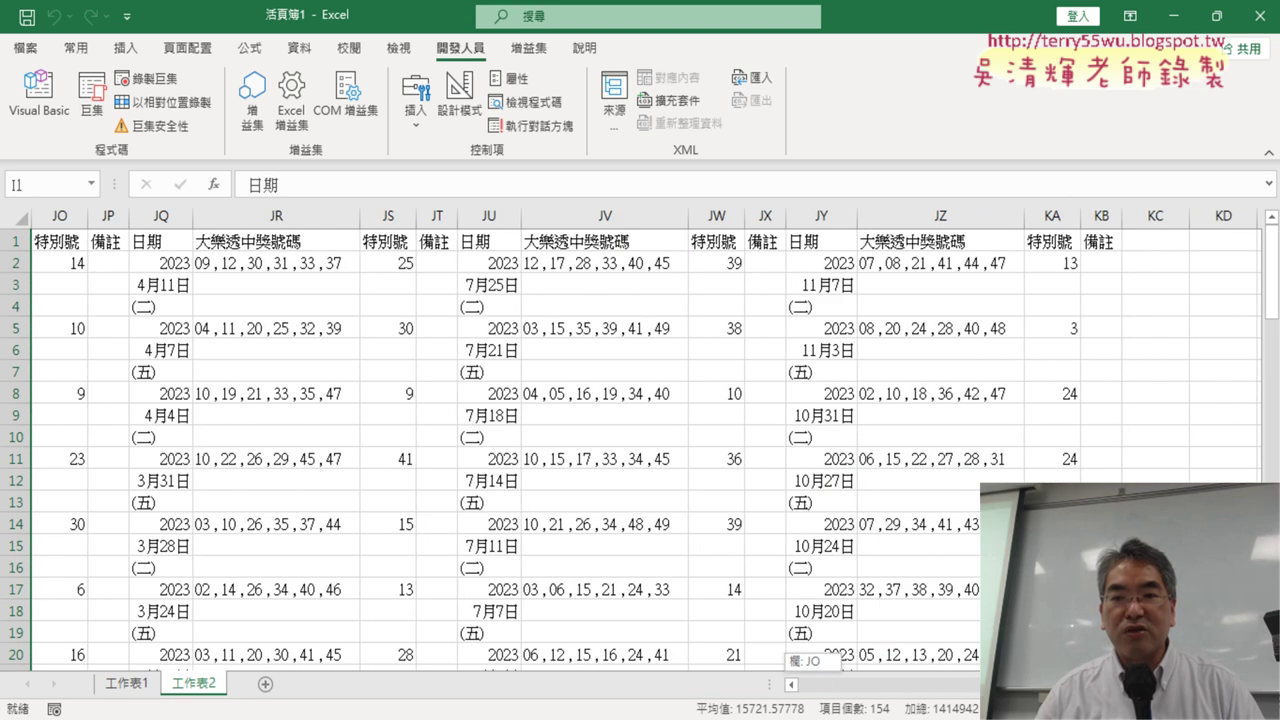
pyautogui.moveTo(821, 216)
pyautogui.mouseDown()
pyautogui.moveTo(1017, 230)
pyautogui.moveTo(1099, 219)
pyautogui.mouseUp()
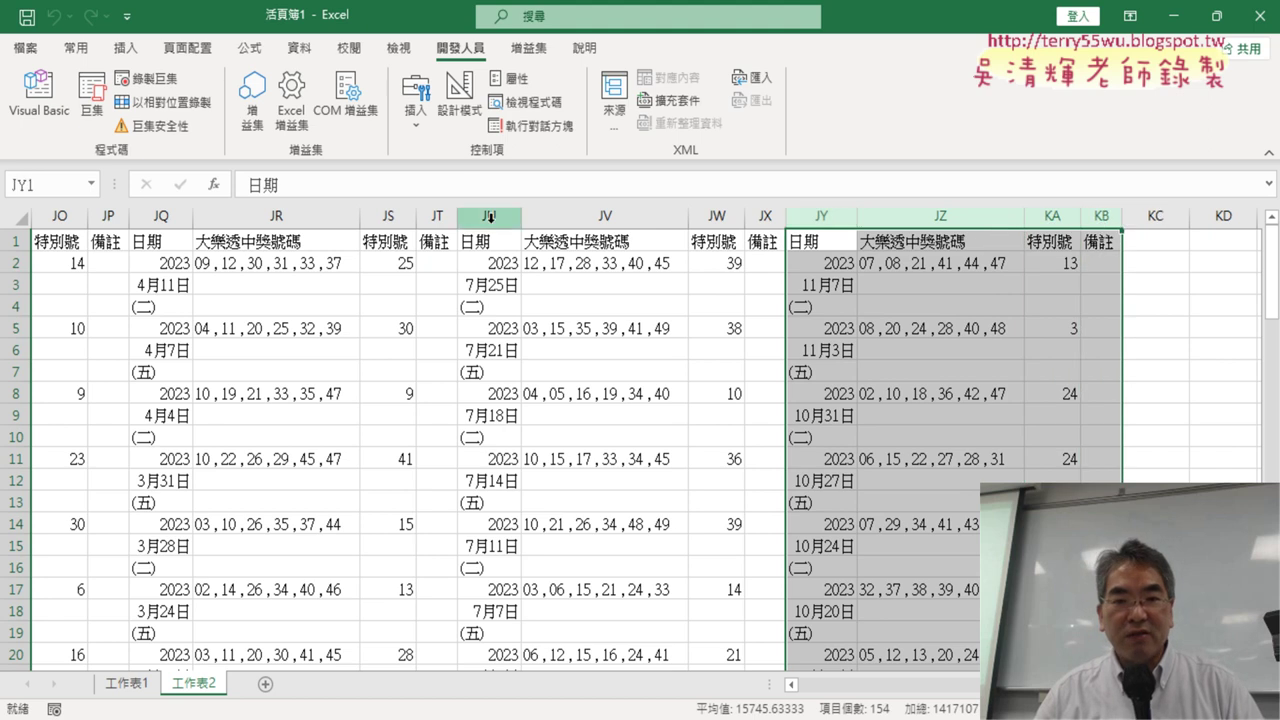
pyautogui.moveTo(490, 216); pyautogui.dragTo(754, 219)
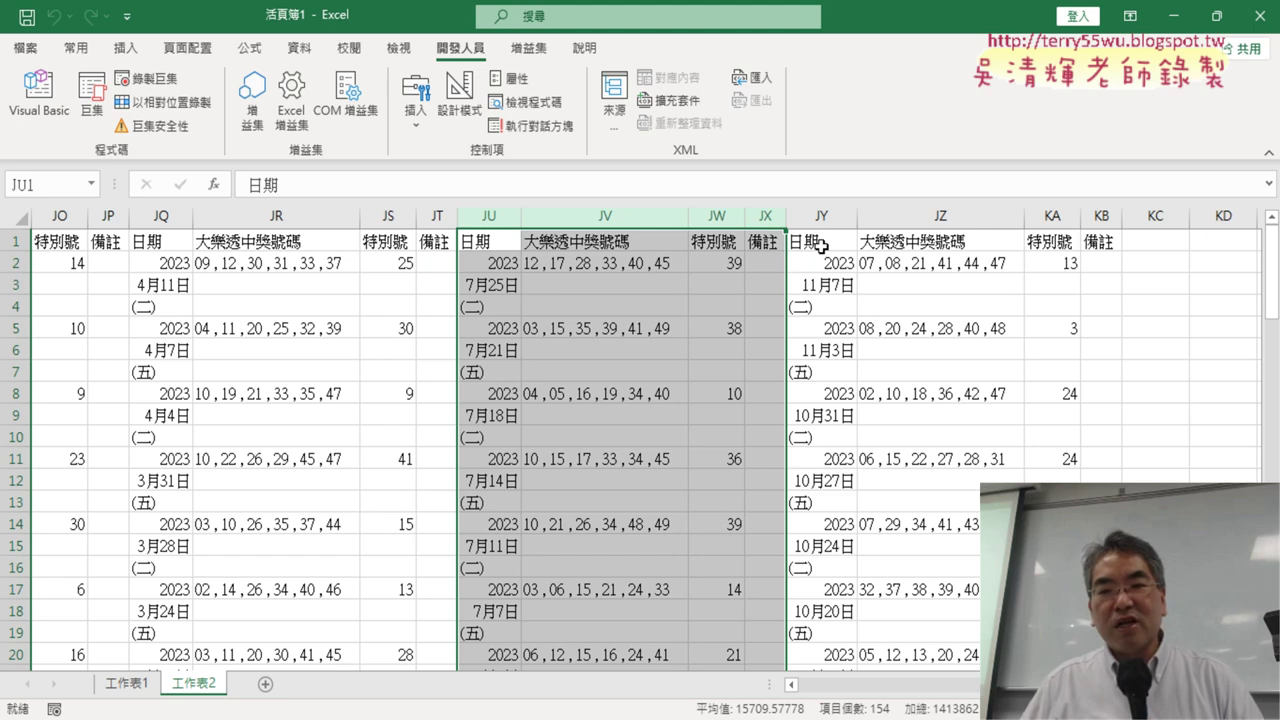
pyautogui.click(820, 246)
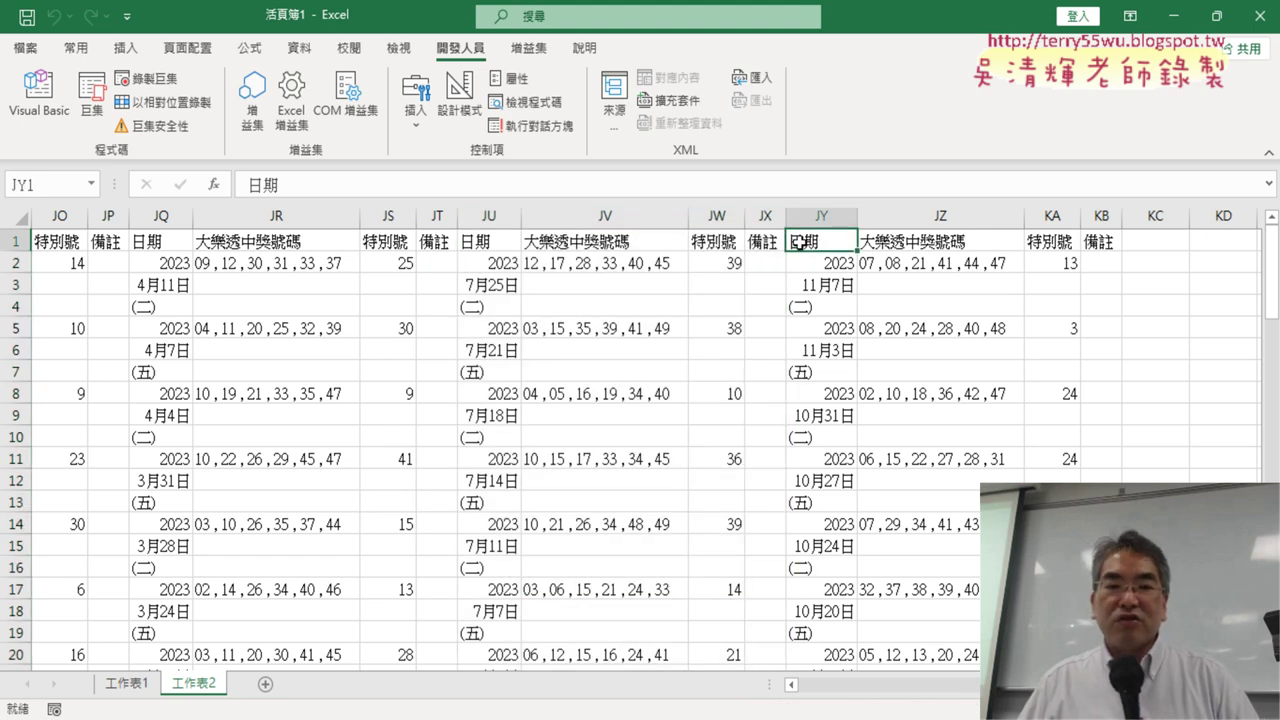
pyautogui.click(19, 216)
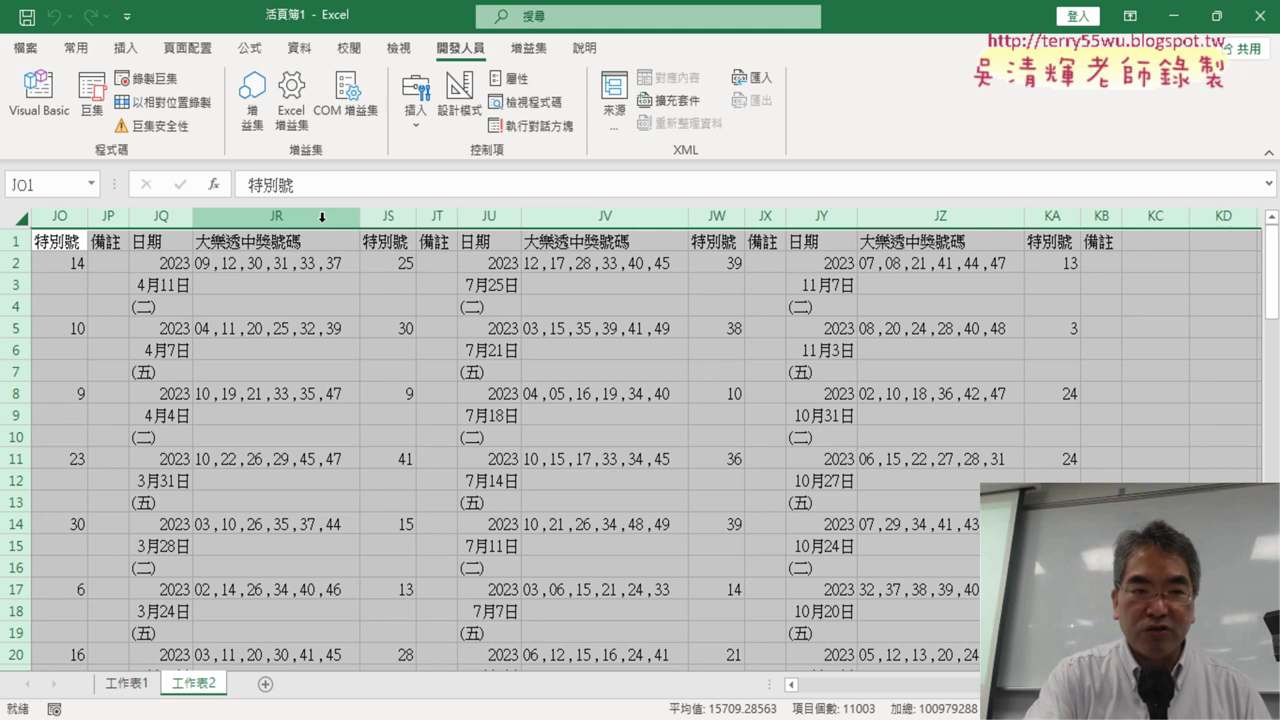
# Step: Delete all downloaded draws and the web query, then reopen the macro in the VBA Editor
pyautogui.press('Delete')
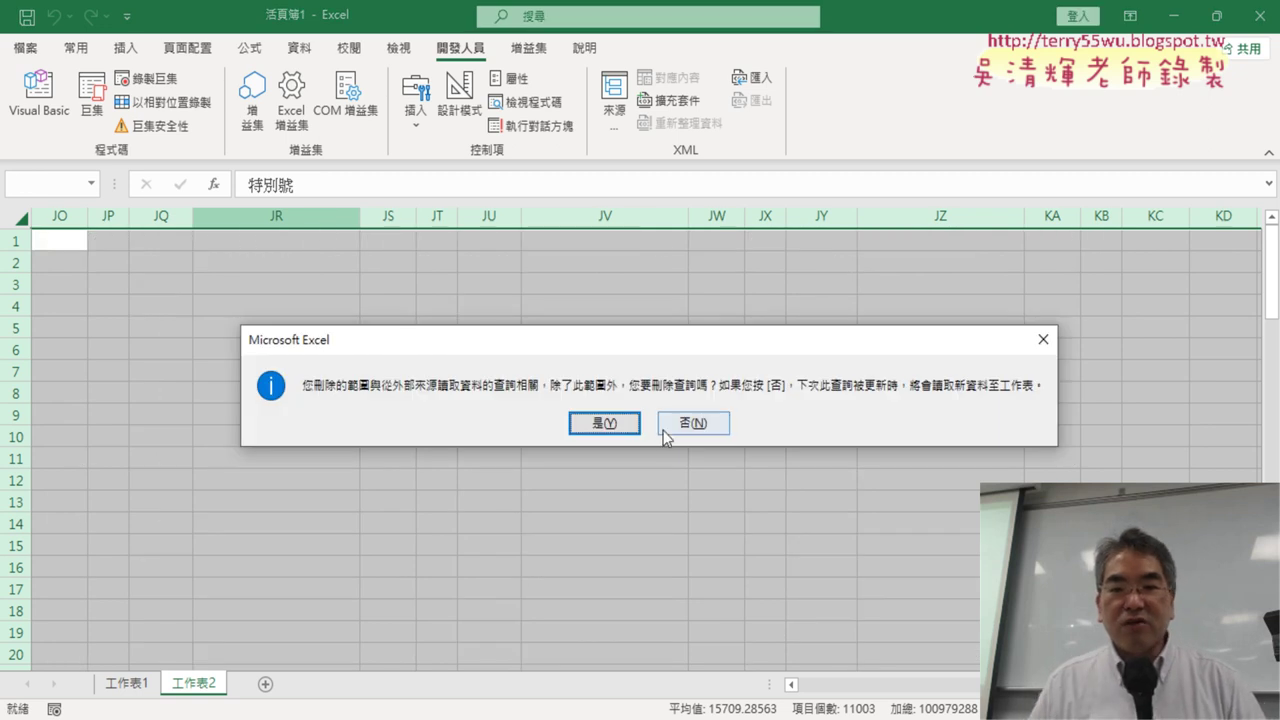
pyautogui.click(620, 426)
pyautogui.moveTo(930, 684); pyautogui.dragTo(805, 684)
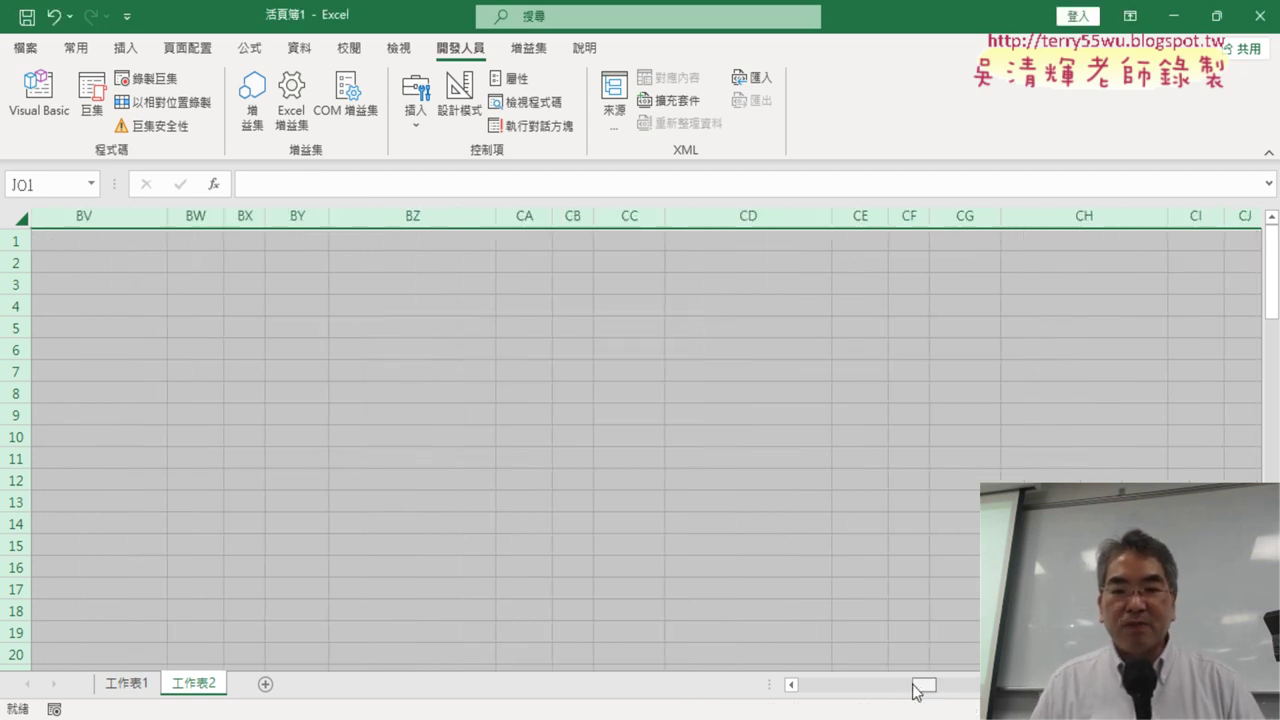
pyautogui.click(40, 95)
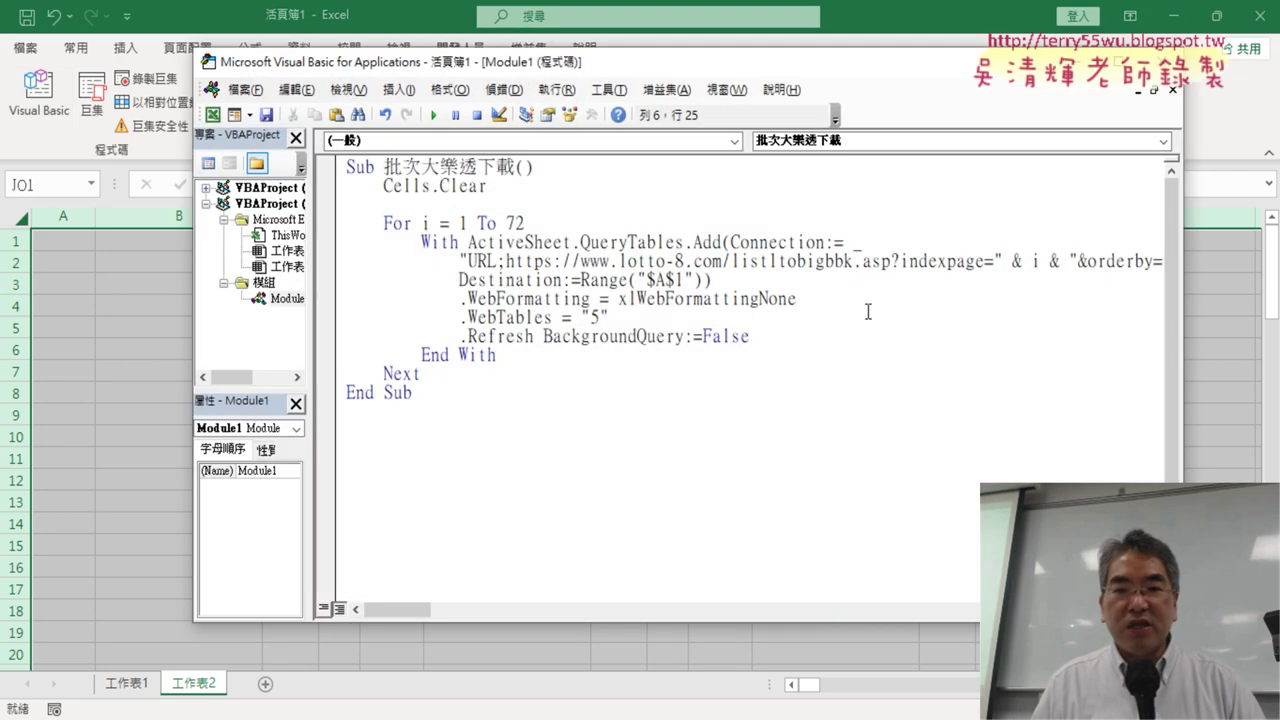
pyautogui.doubleClick(678, 280)
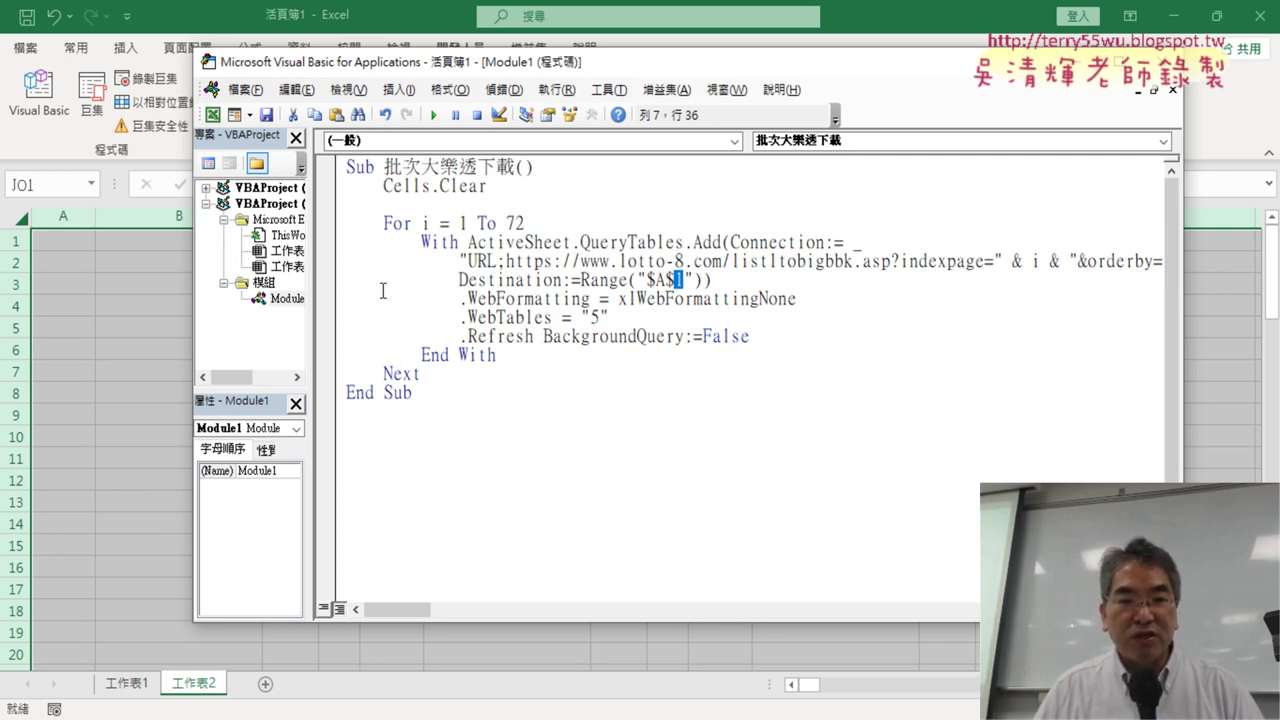
# Step: Set a breakpoint at .Refresh and run one loop pass so the first page downloads
pyautogui.click(331, 340)
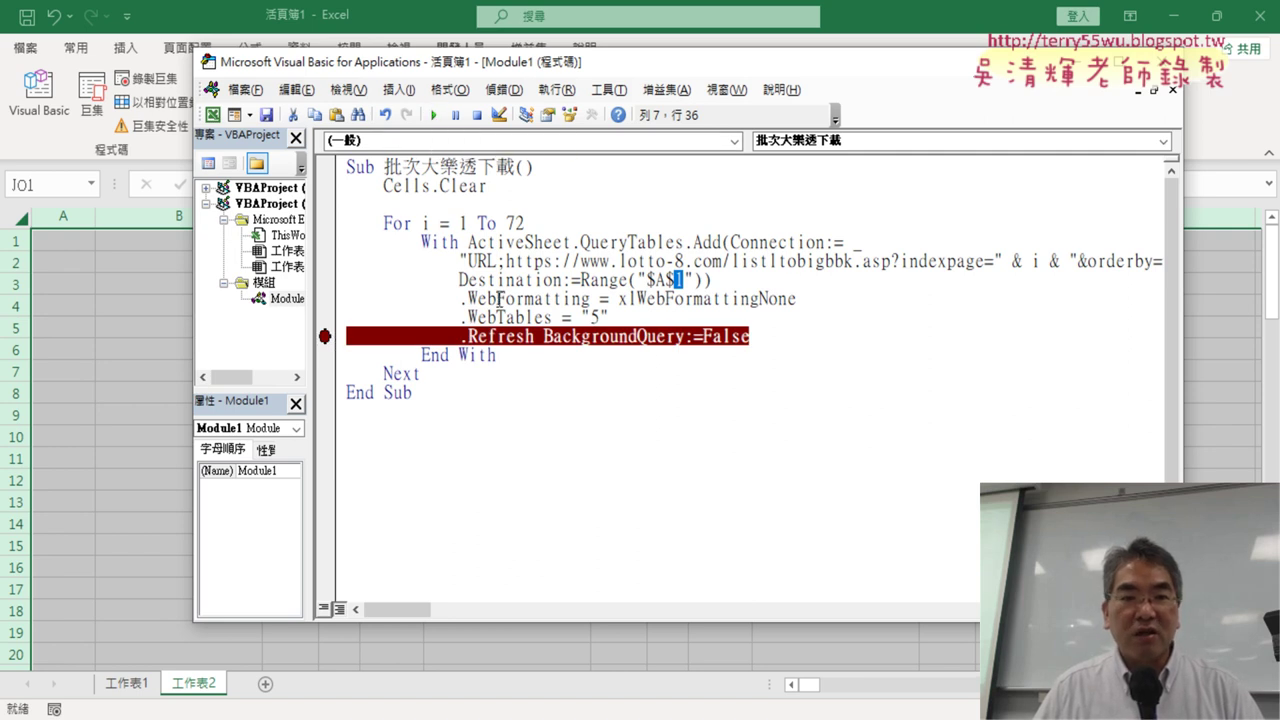
pyautogui.click(498, 280)
pyautogui.click(434, 115)
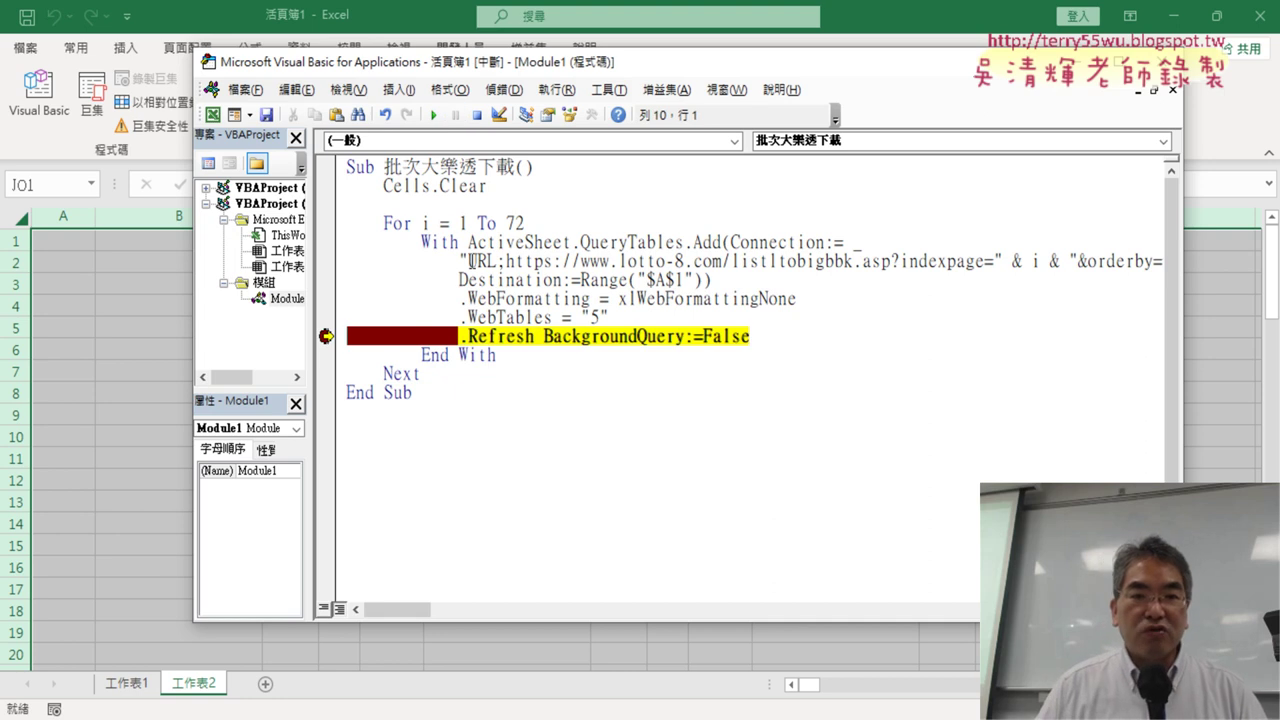
pyautogui.click(435, 116)
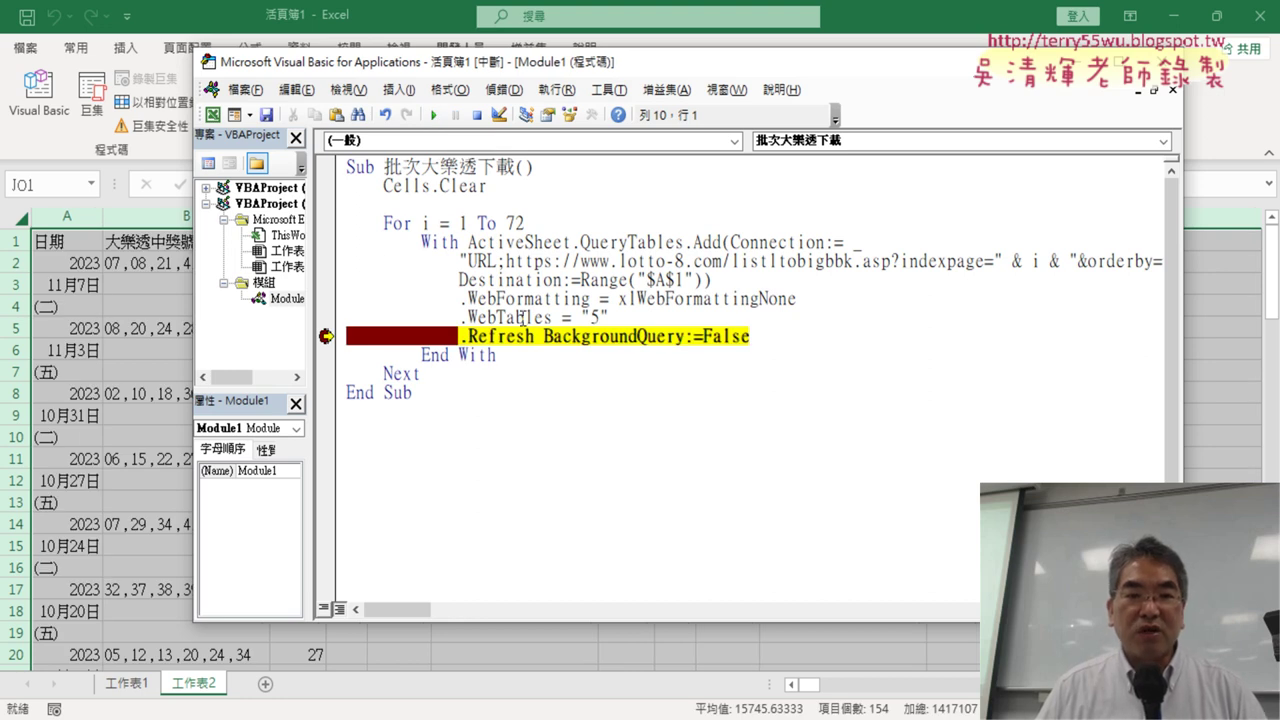
pyautogui.doubleClick(677, 281)
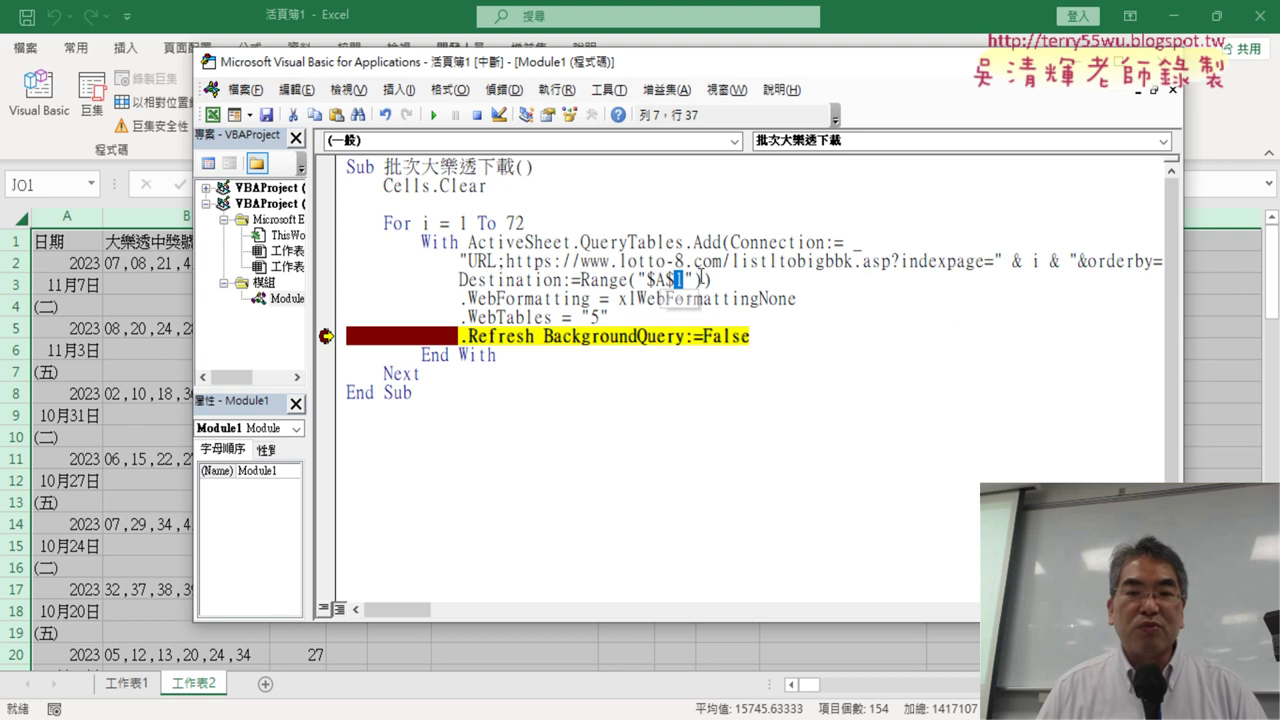
pyautogui.click(72, 244)
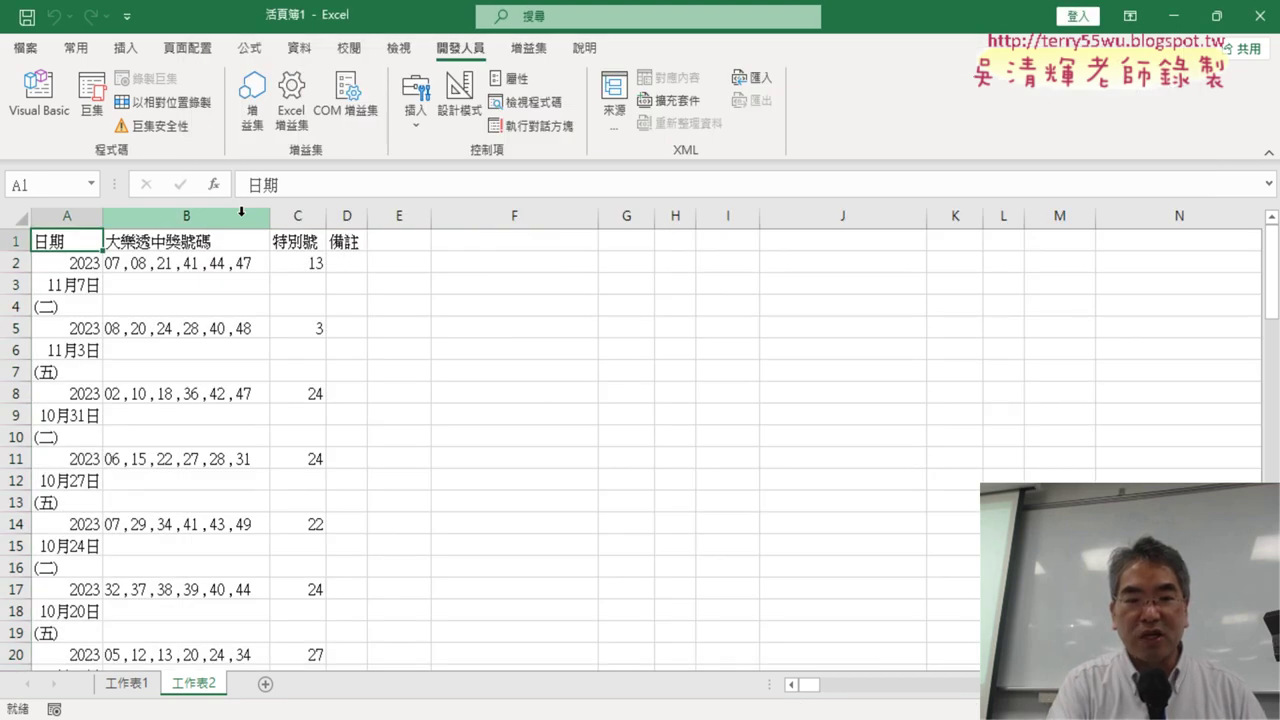
# Step: Verify the first downloaded page ends at row 91 (7月28日), then return to the VBA editor
pyautogui.hotkey('ctrl', 'Down')
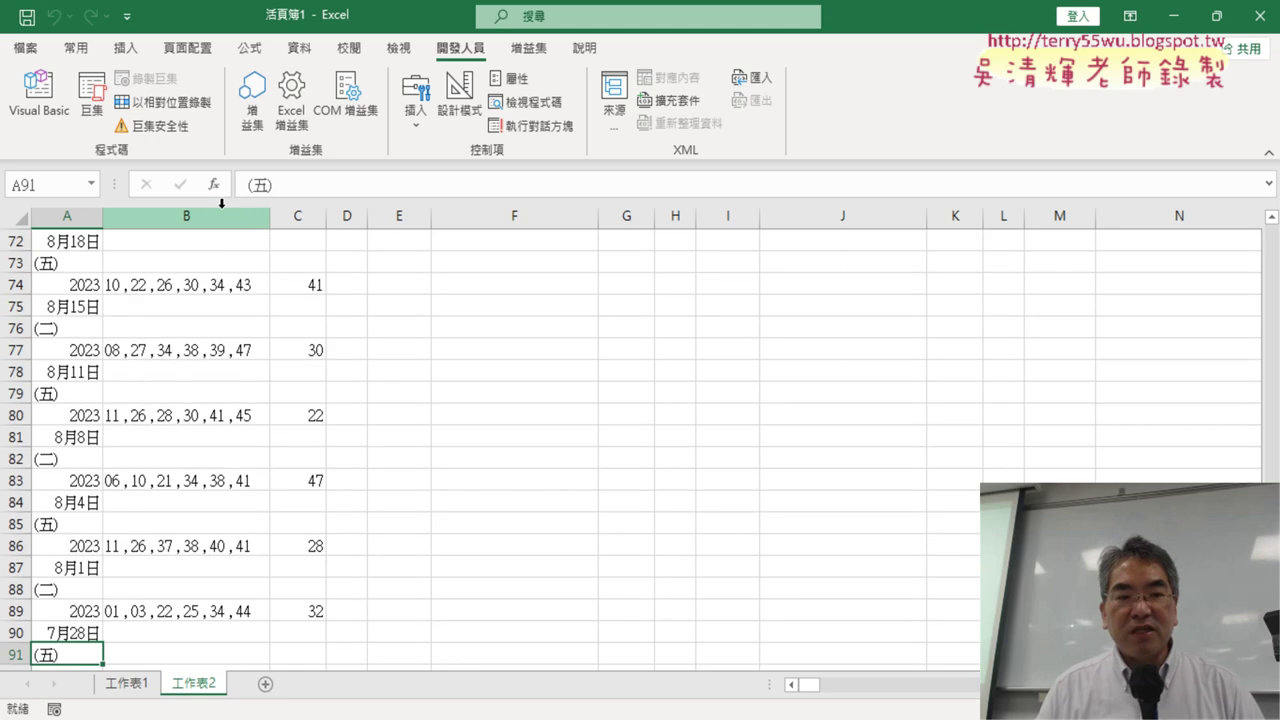
pyautogui.scroll(-3, 60, 370)
pyautogui.scroll(-2, 57, 374)
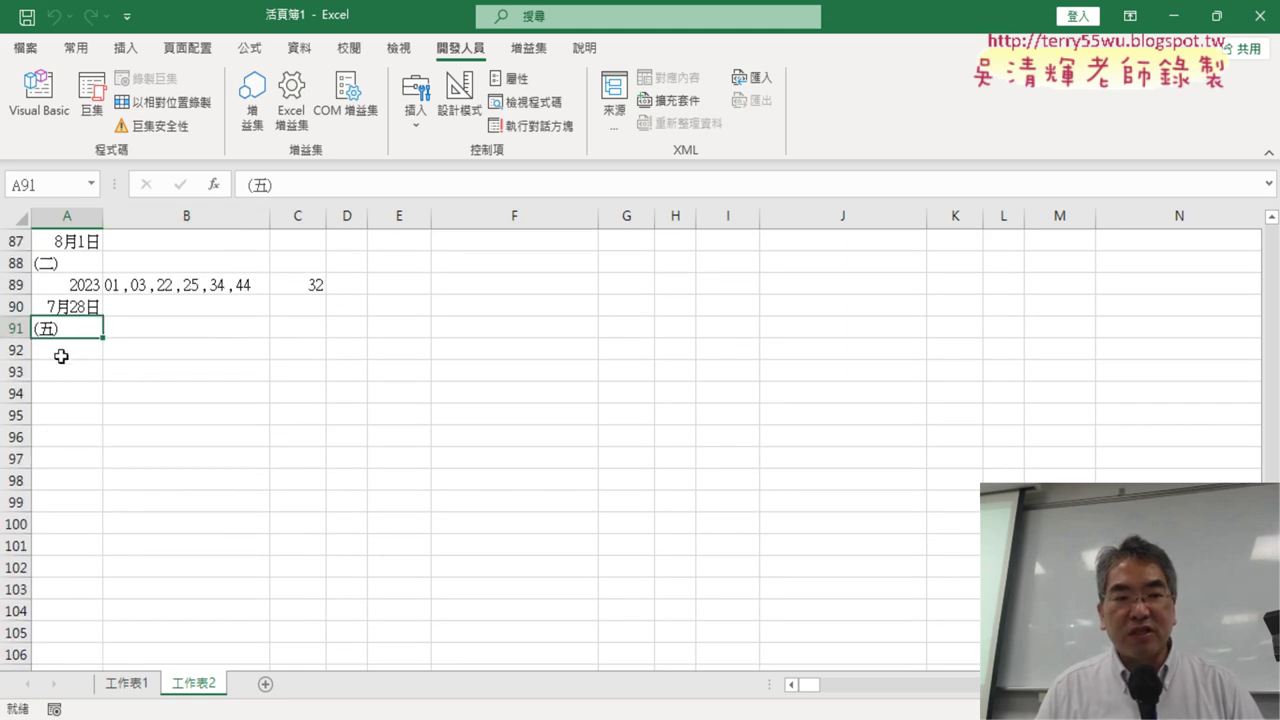
pyautogui.click(61, 352)
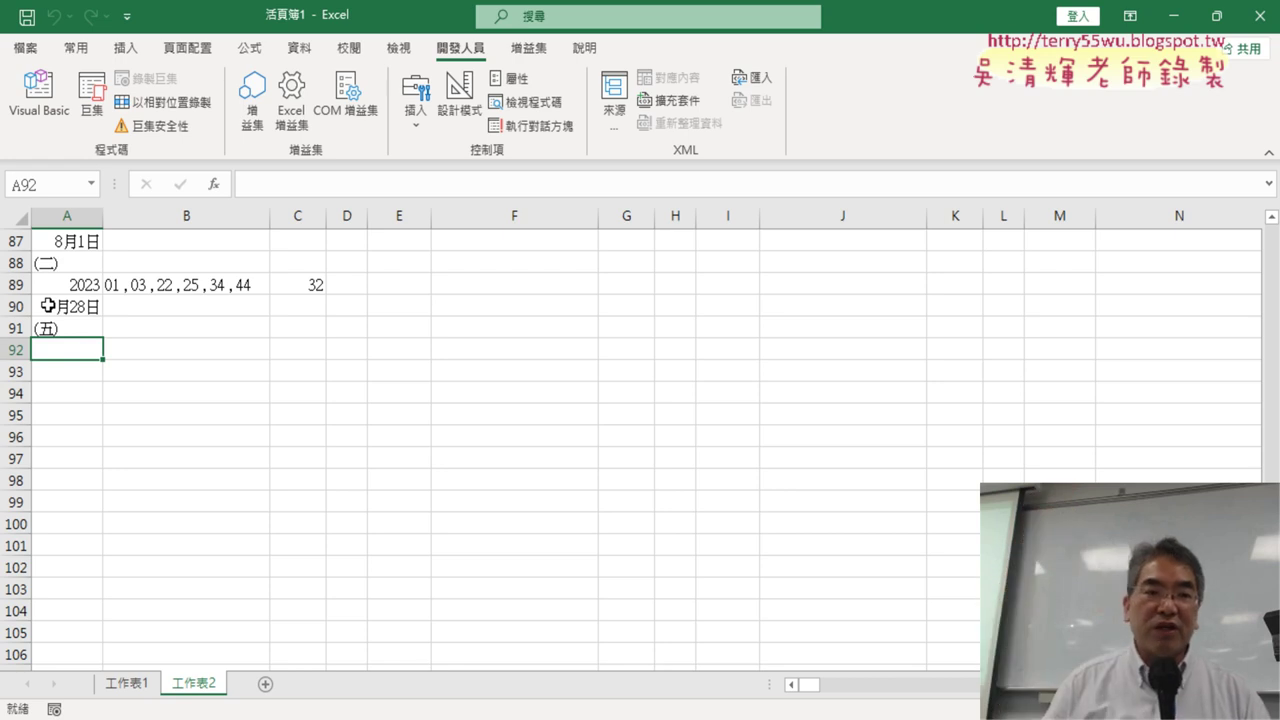
pyautogui.click(80, 327)
pyautogui.click(80, 346)
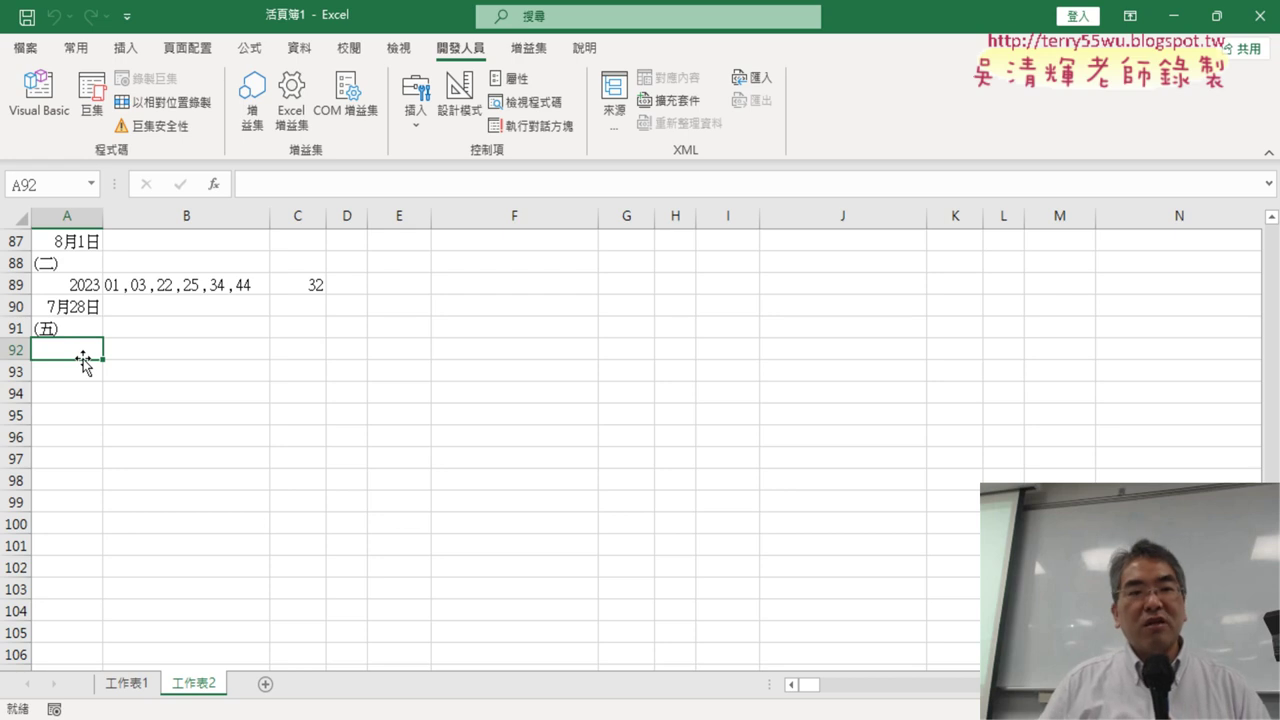
pyautogui.click(38, 95)
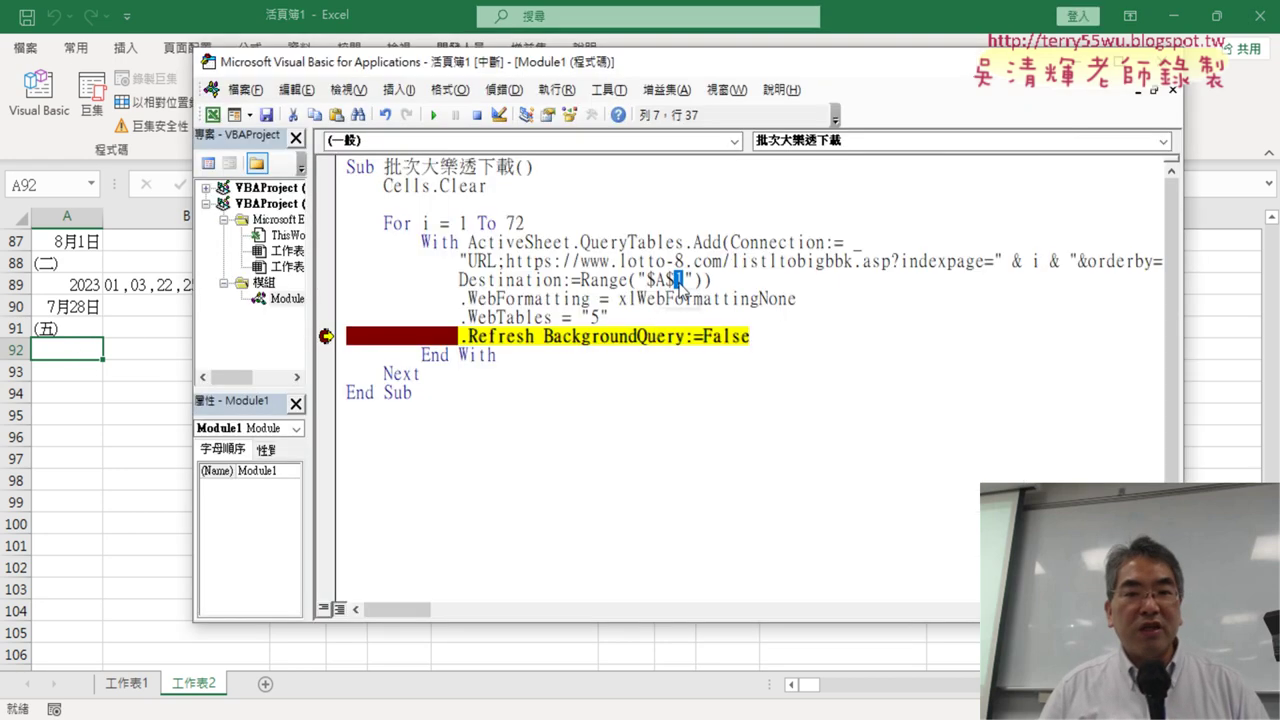
# Step: Insert a k=1 line below Cells.Clear and select the row number 1 in "$A$1"
pyautogui.moveTo(679, 289)
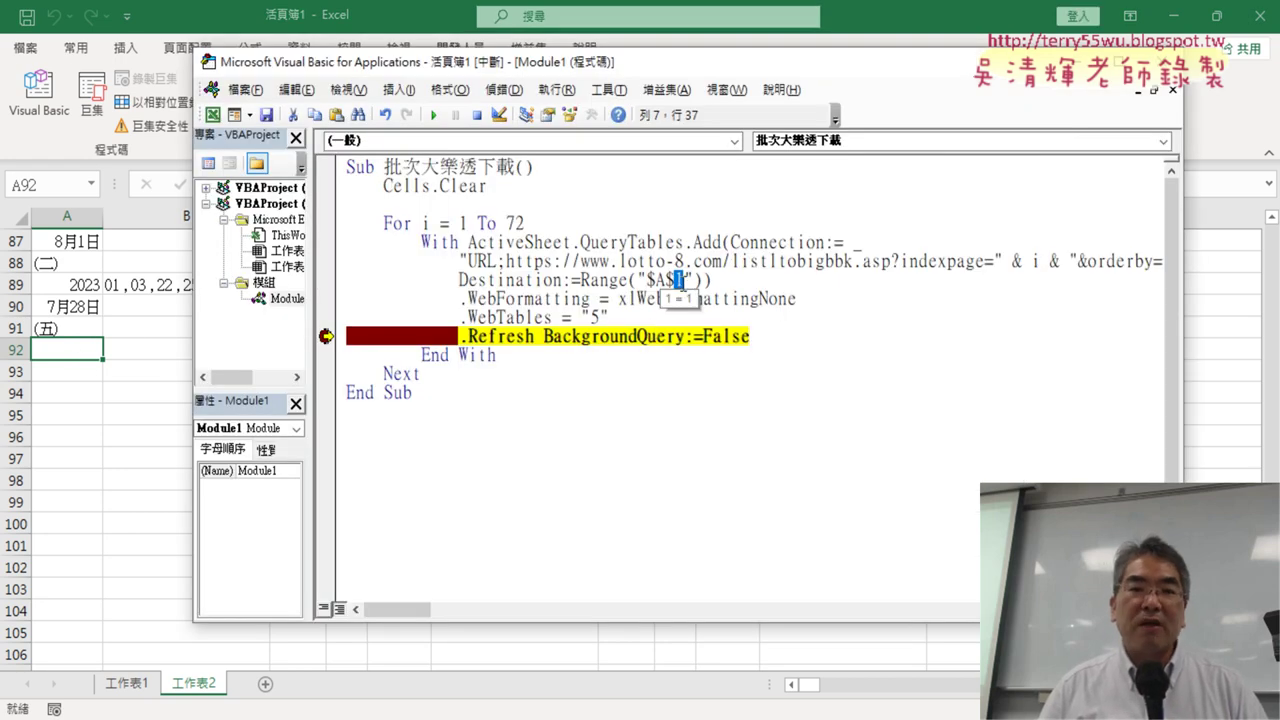
pyautogui.click(489, 206)
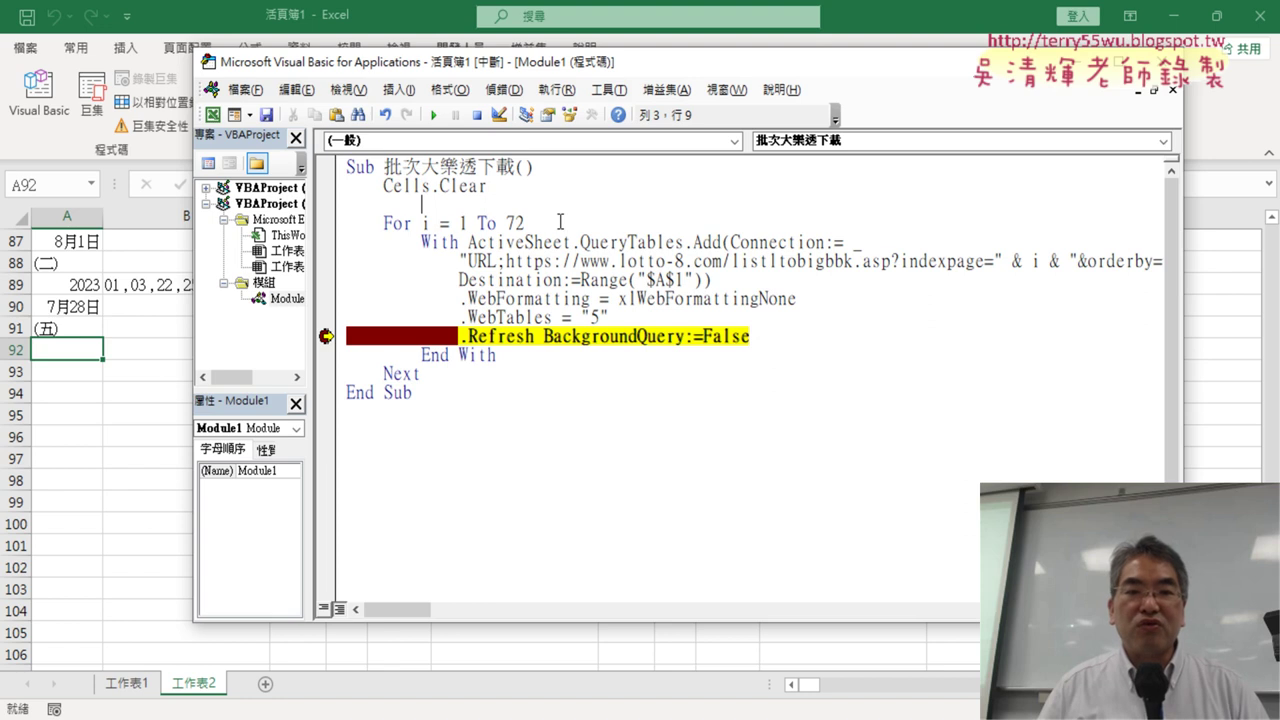
pyautogui.click(389, 207)
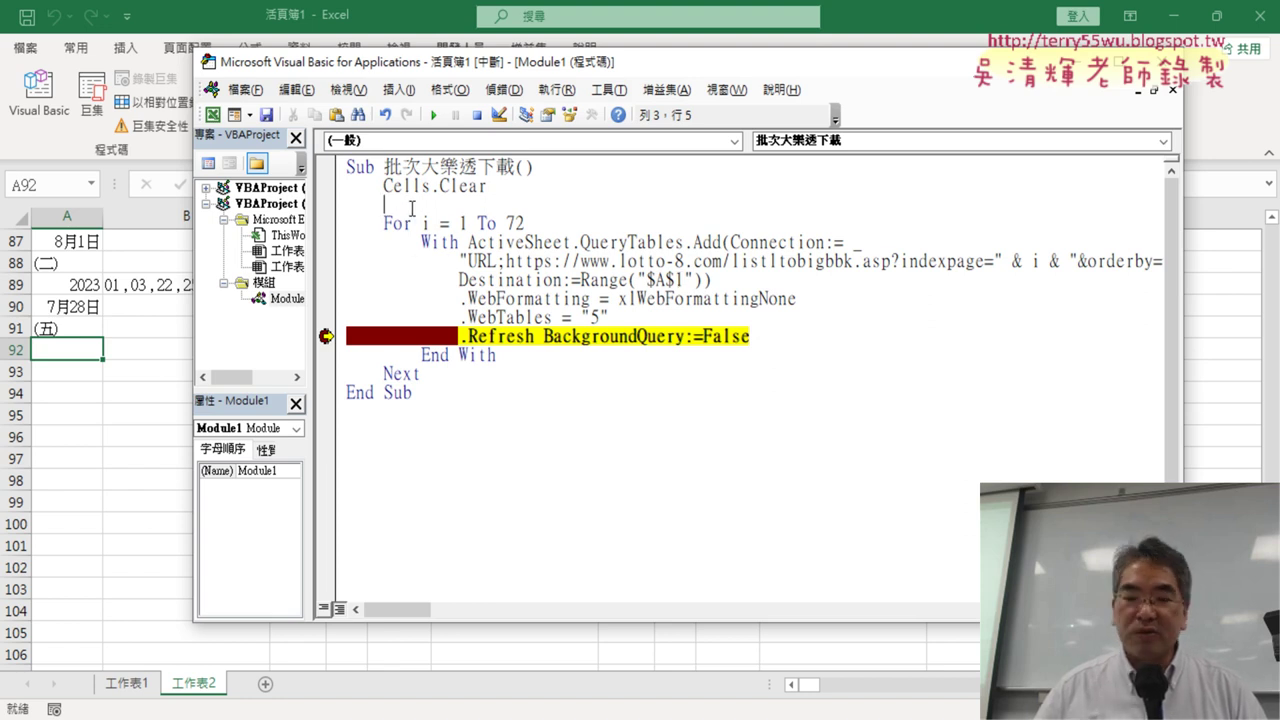
pyautogui.write('k')
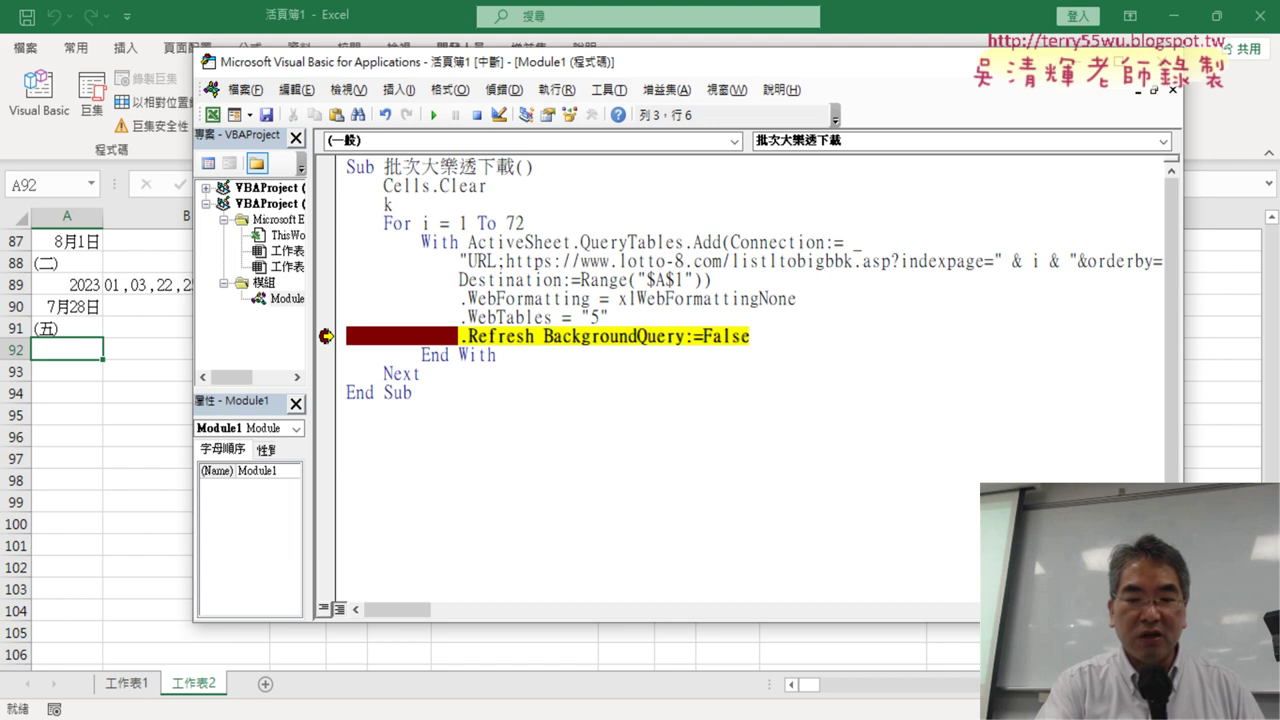
pyautogui.write('=1')
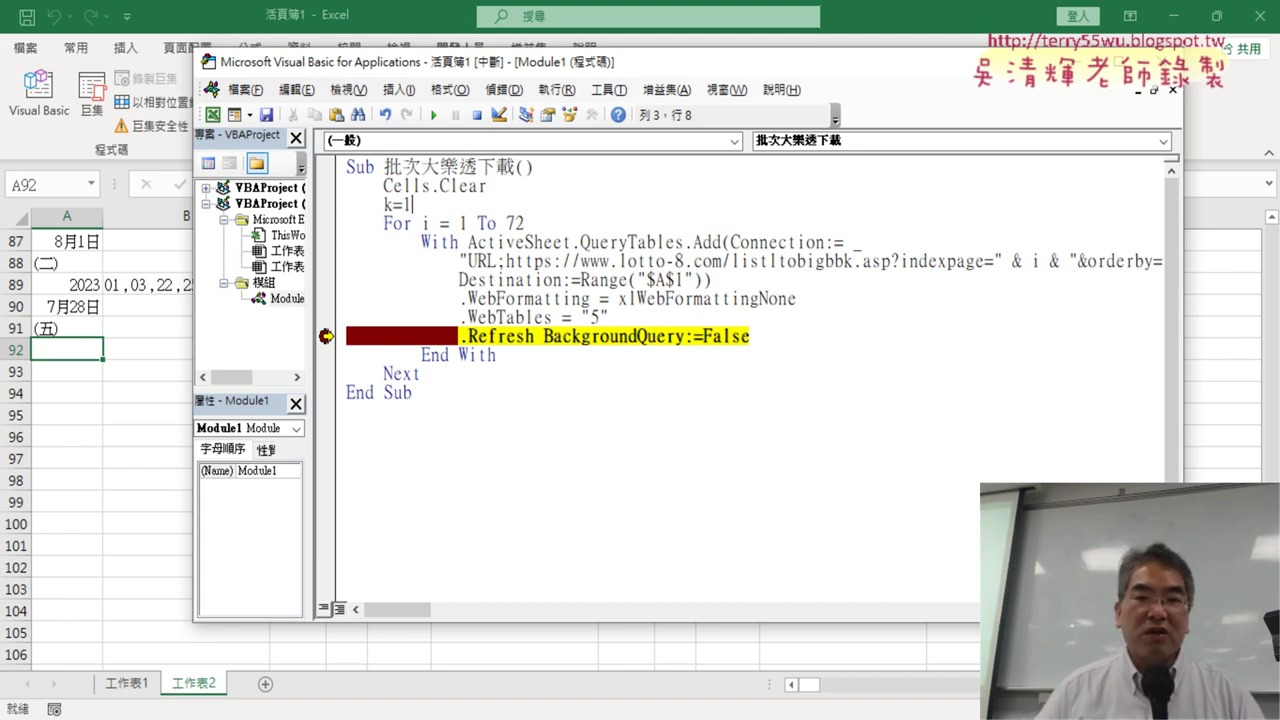
pyautogui.doubleClick(679, 280)
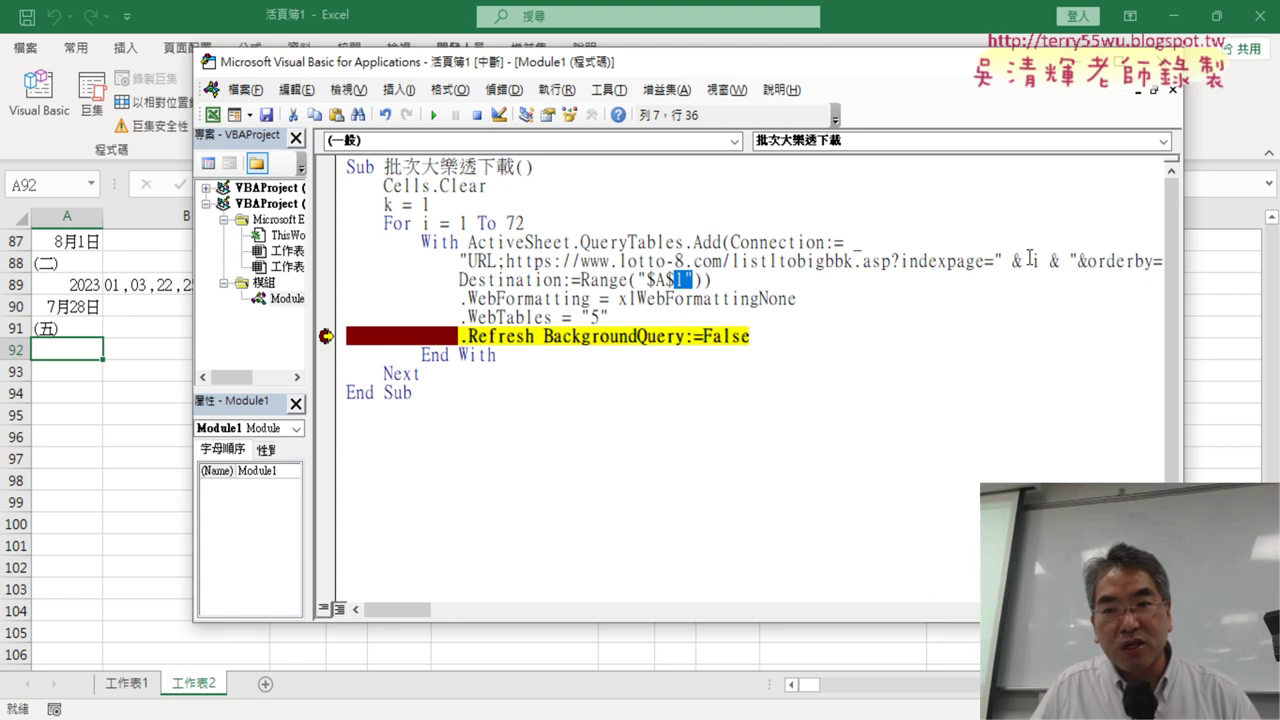
# Step: Replace the fixed 1 so the query destination reads Range("$A$" & k)
pyautogui.press('Right')
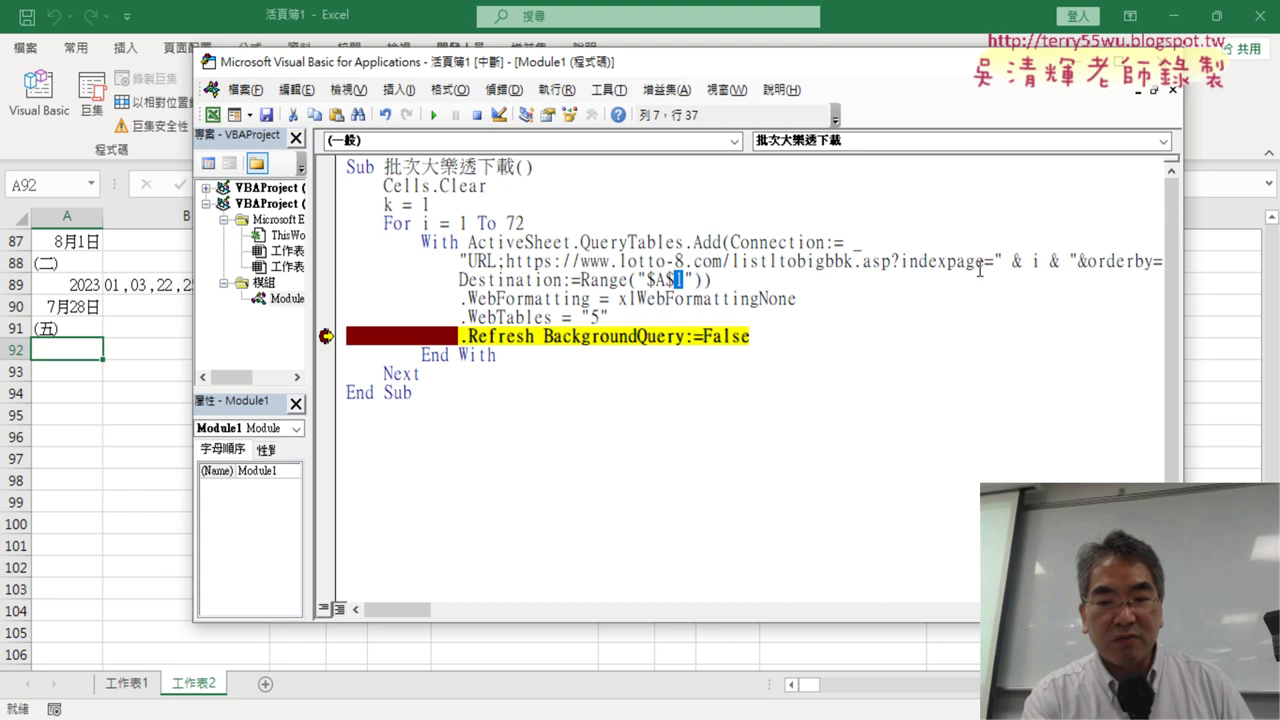
pyautogui.press('BackSpace')
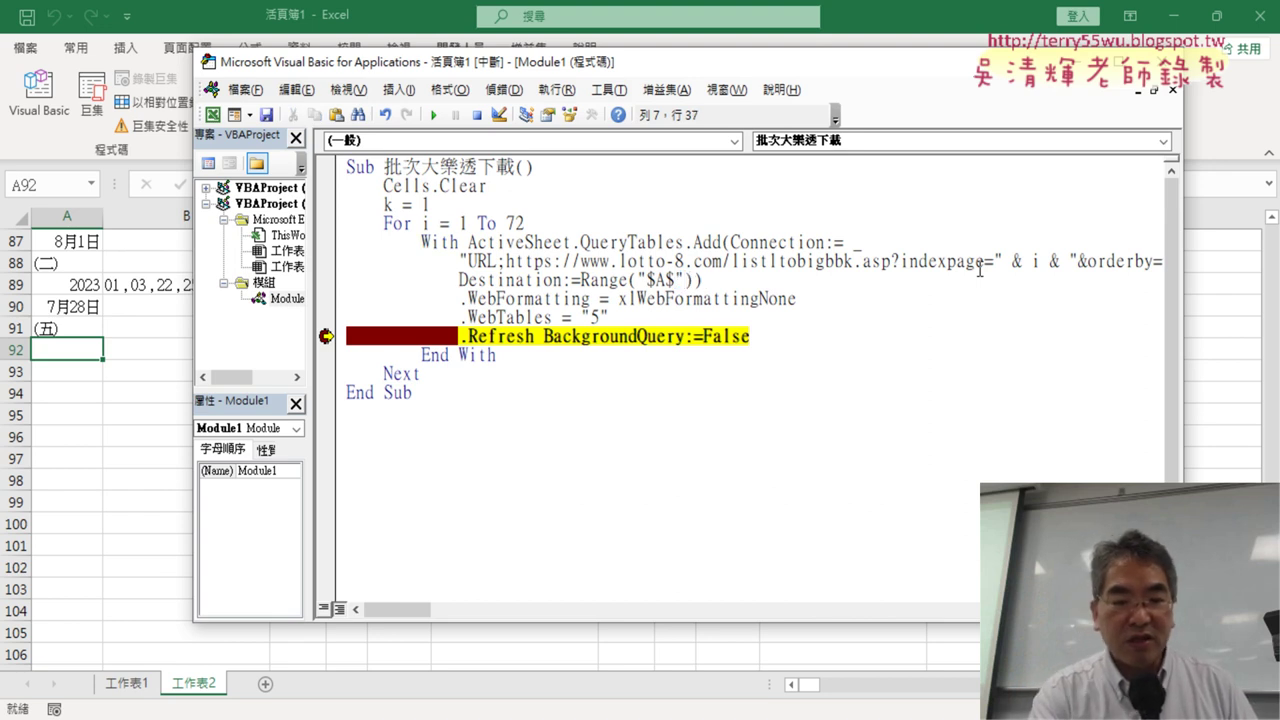
pyautogui.write('&')
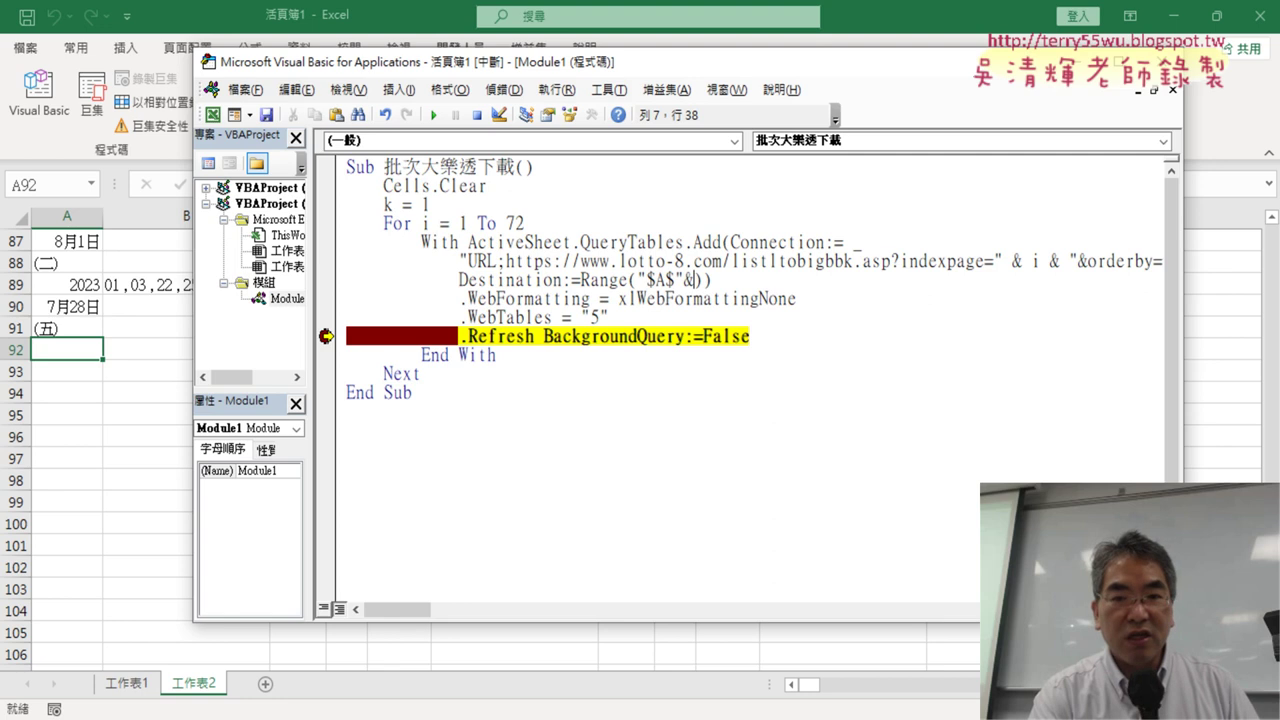
pyautogui.write('k')
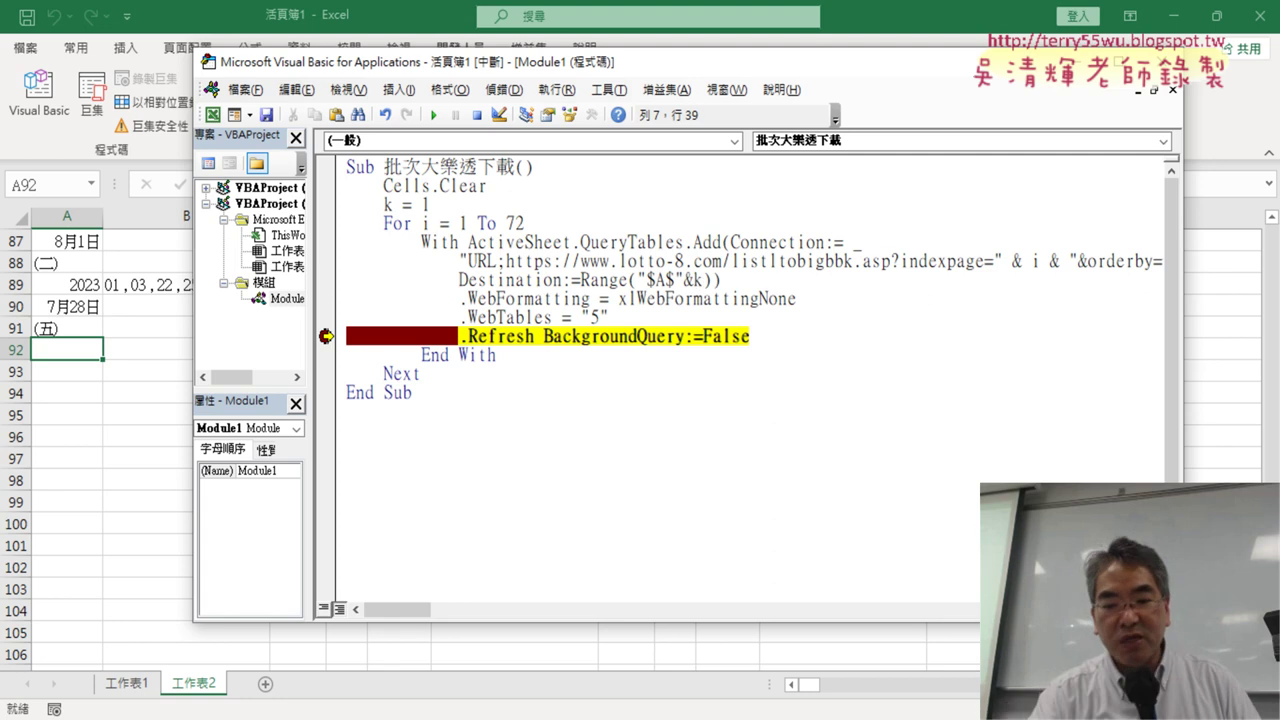
pyautogui.click(683, 280)
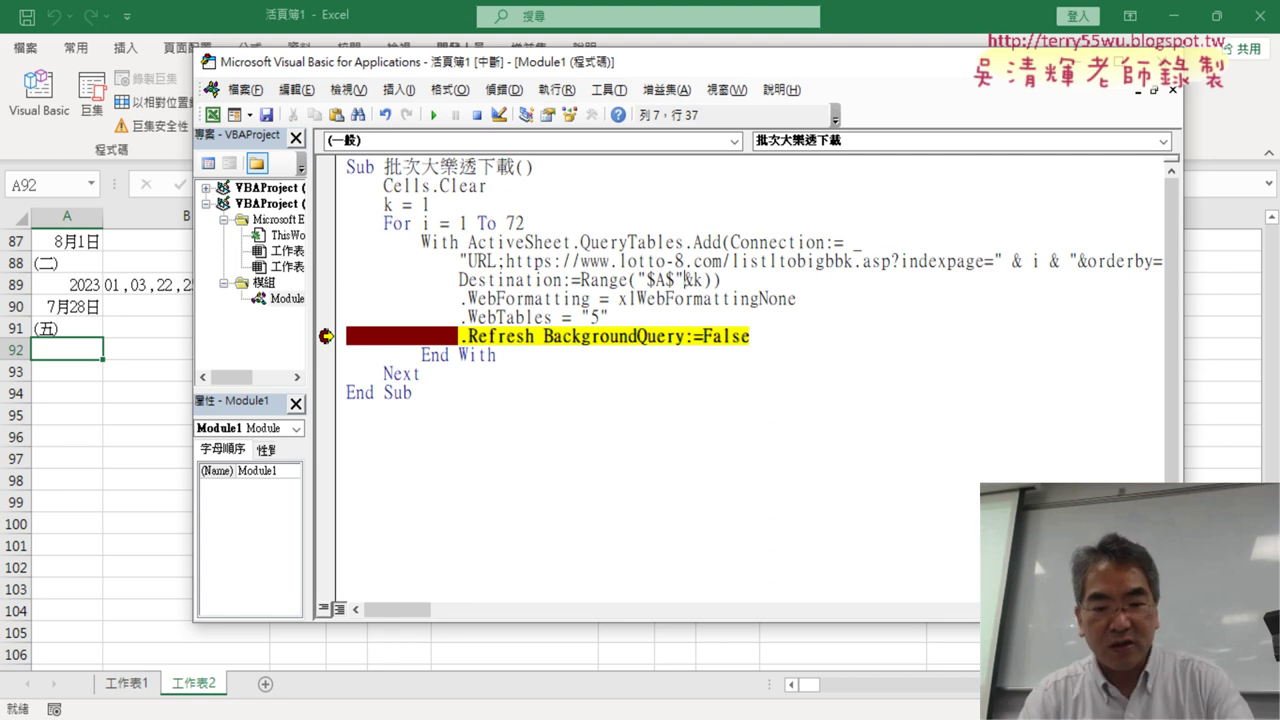
pyautogui.press('Right')
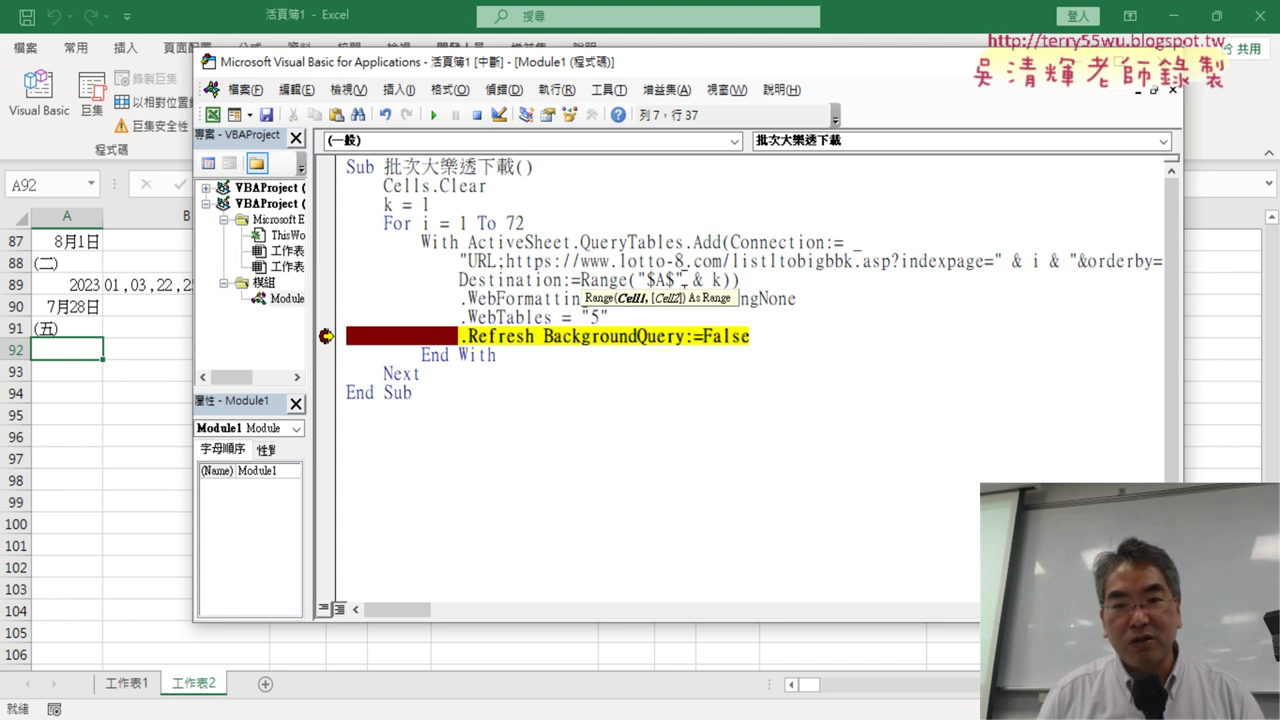
pyautogui.moveTo(683, 281); pyautogui.dragTo(721, 281)
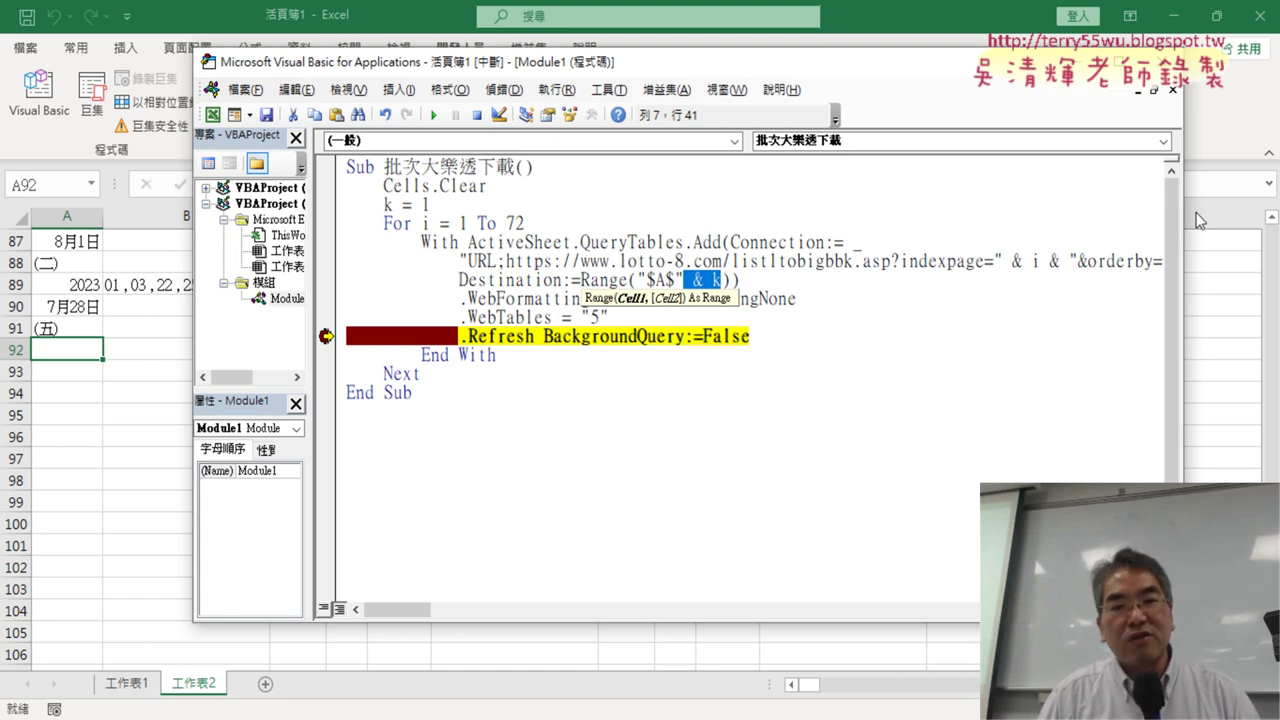
# Step: Reset the paused macro run, confirming OK in the reset-project dialog
pyautogui.click(797, 299)
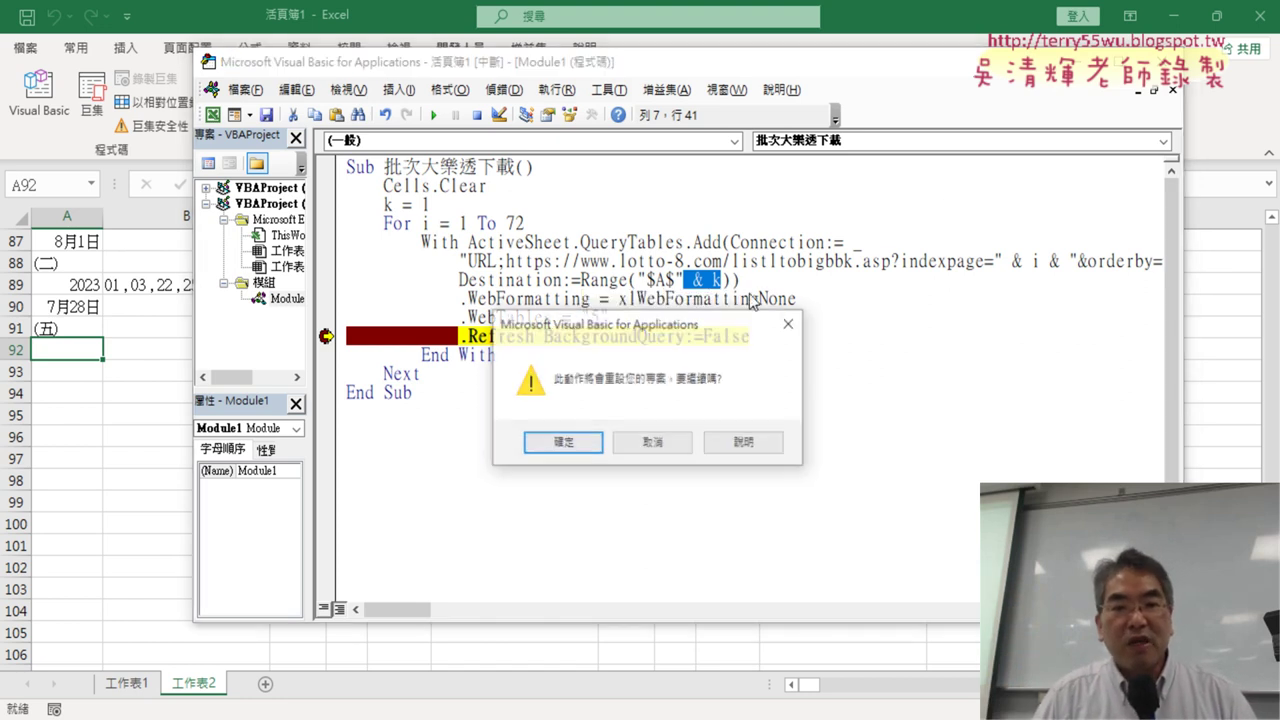
pyautogui.click(563, 447)
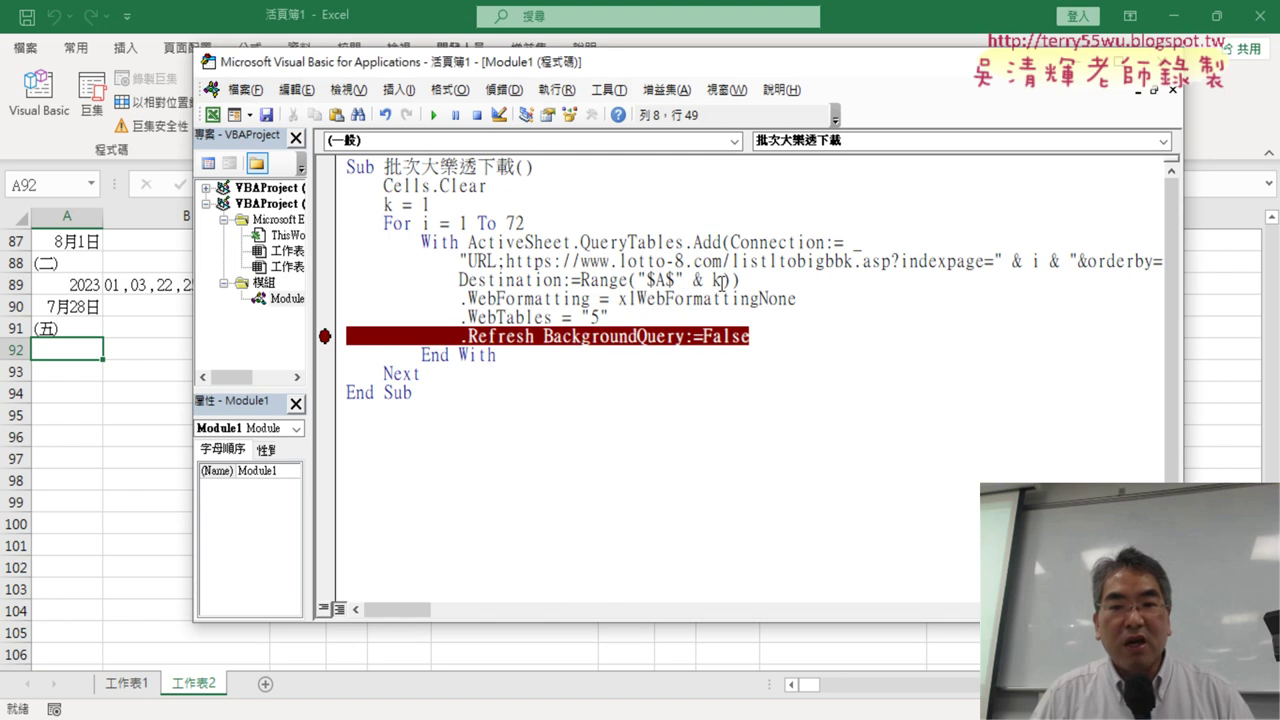
pyautogui.moveTo(721, 282); pyautogui.dragTo(685, 282)
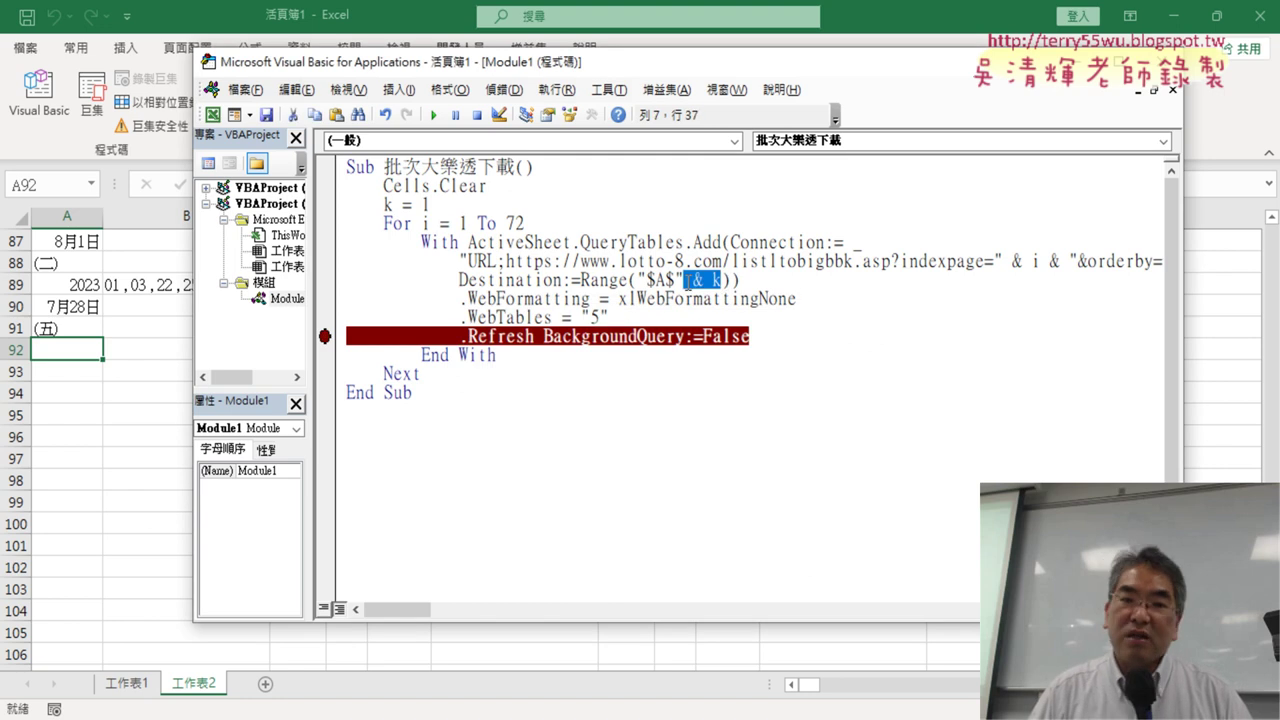
pyautogui.click(677, 336)
pyautogui.click(760, 337)
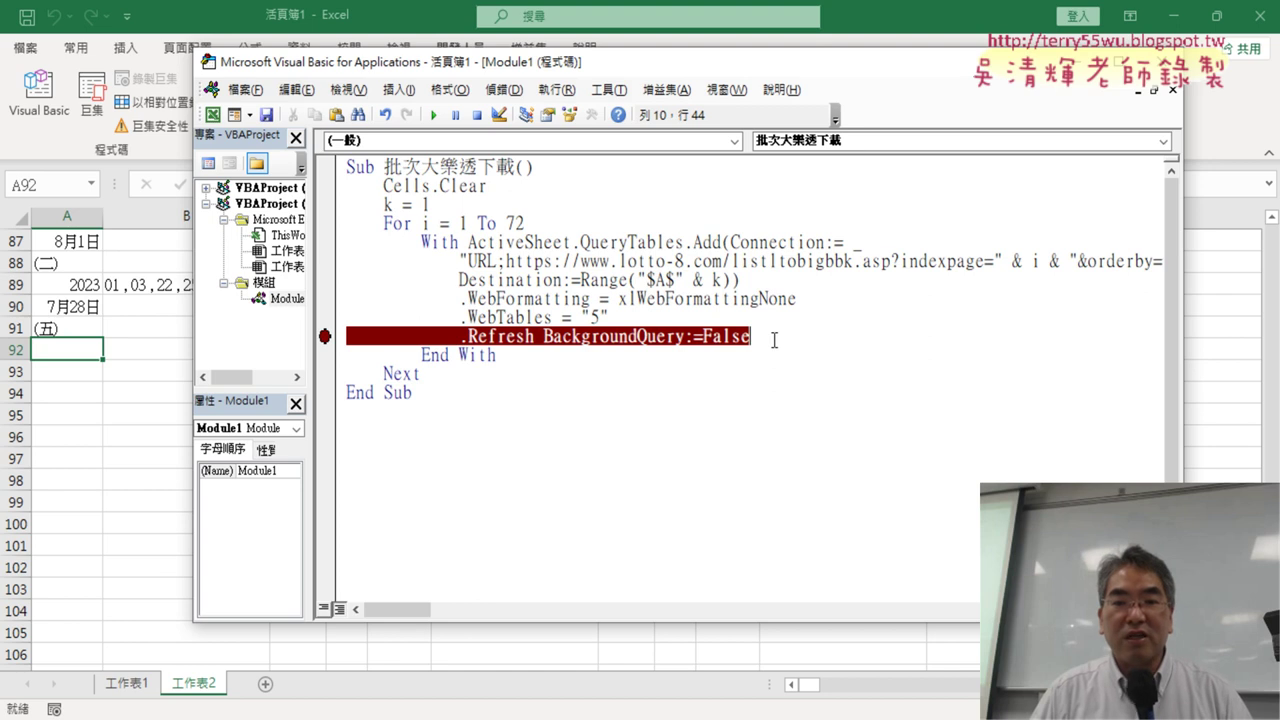
# Step: Add a new k=range("A1") line right after .Refresh BackgroundQuery:=False
pyautogui.press('Return')
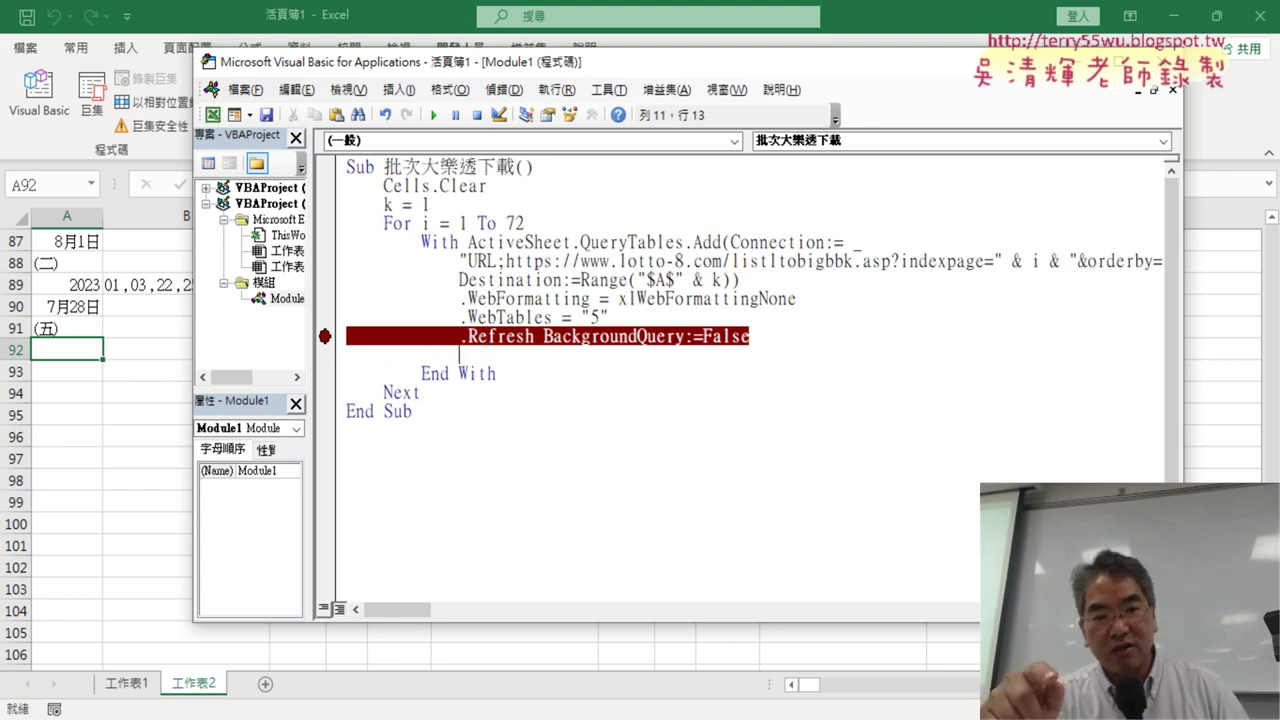
pyautogui.write('k')
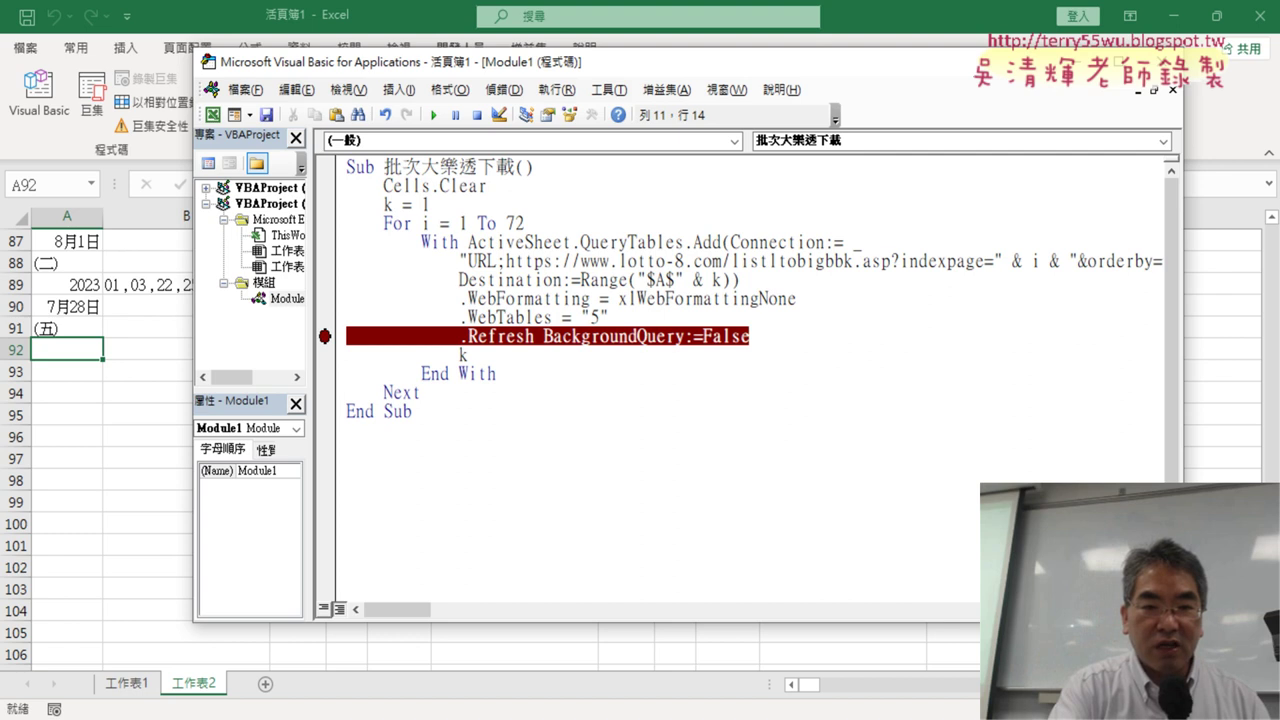
pyautogui.write('=')
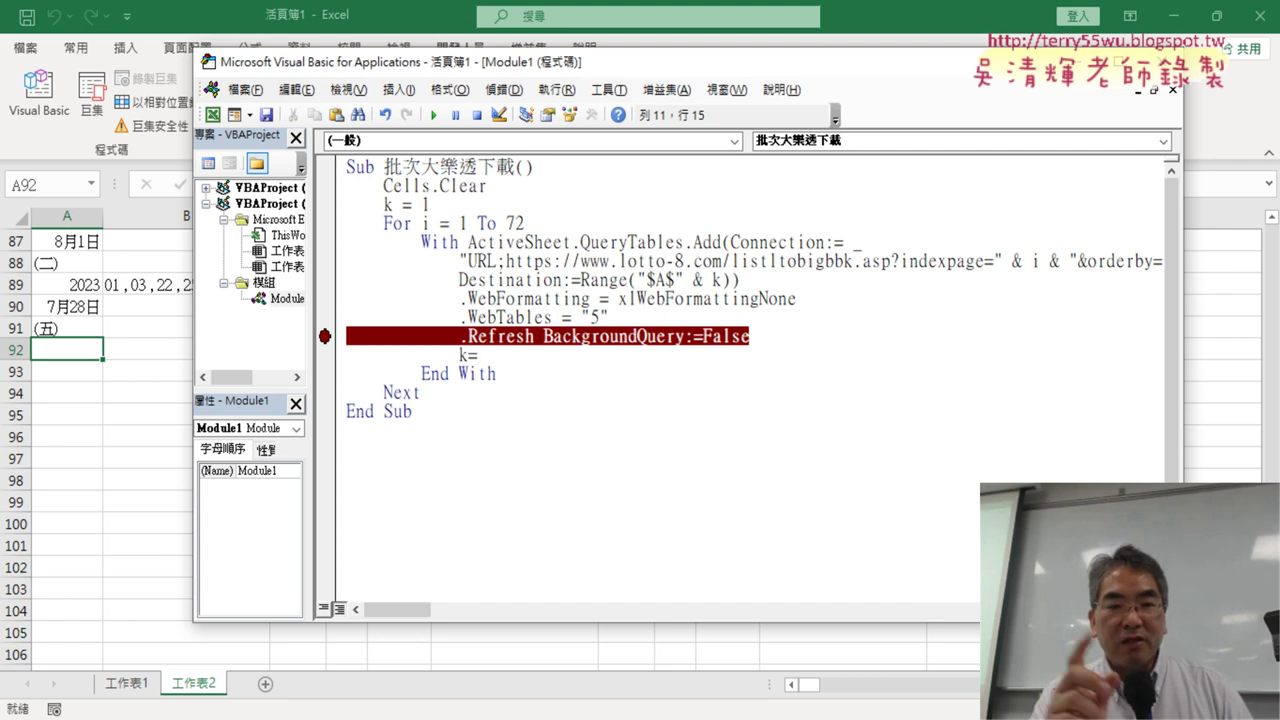
pyautogui.write('r')
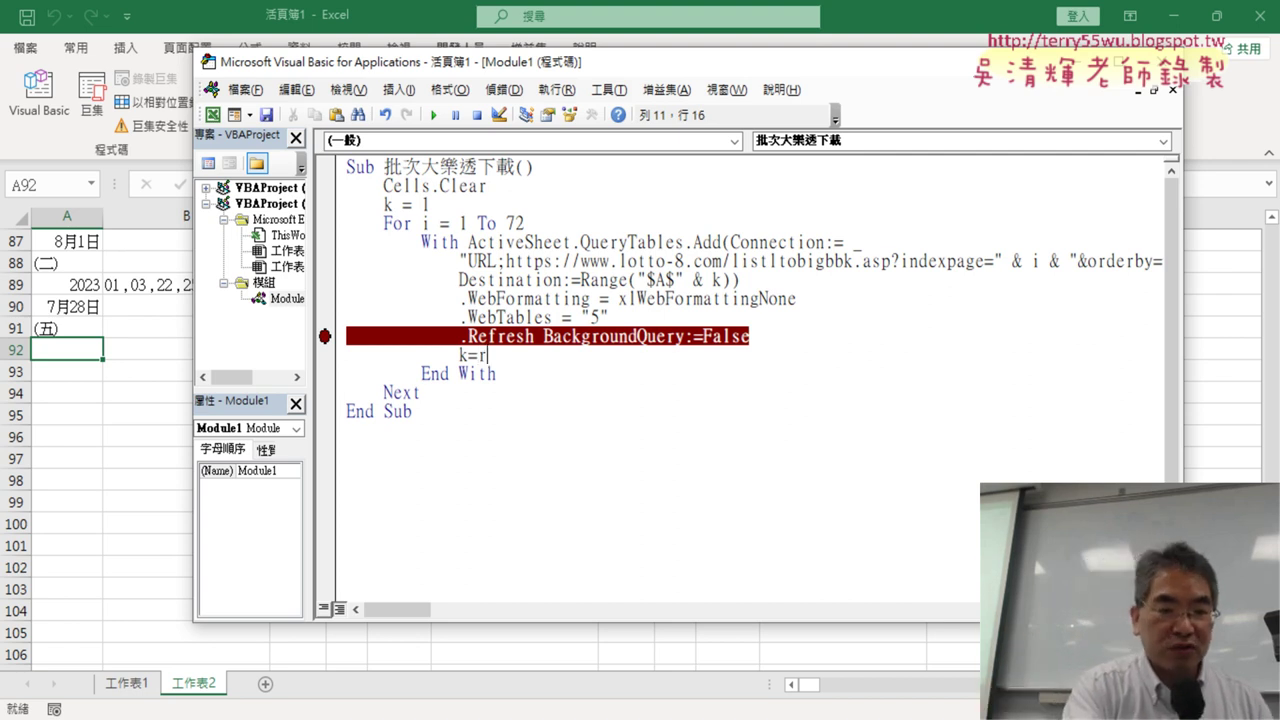
pyautogui.write('a')
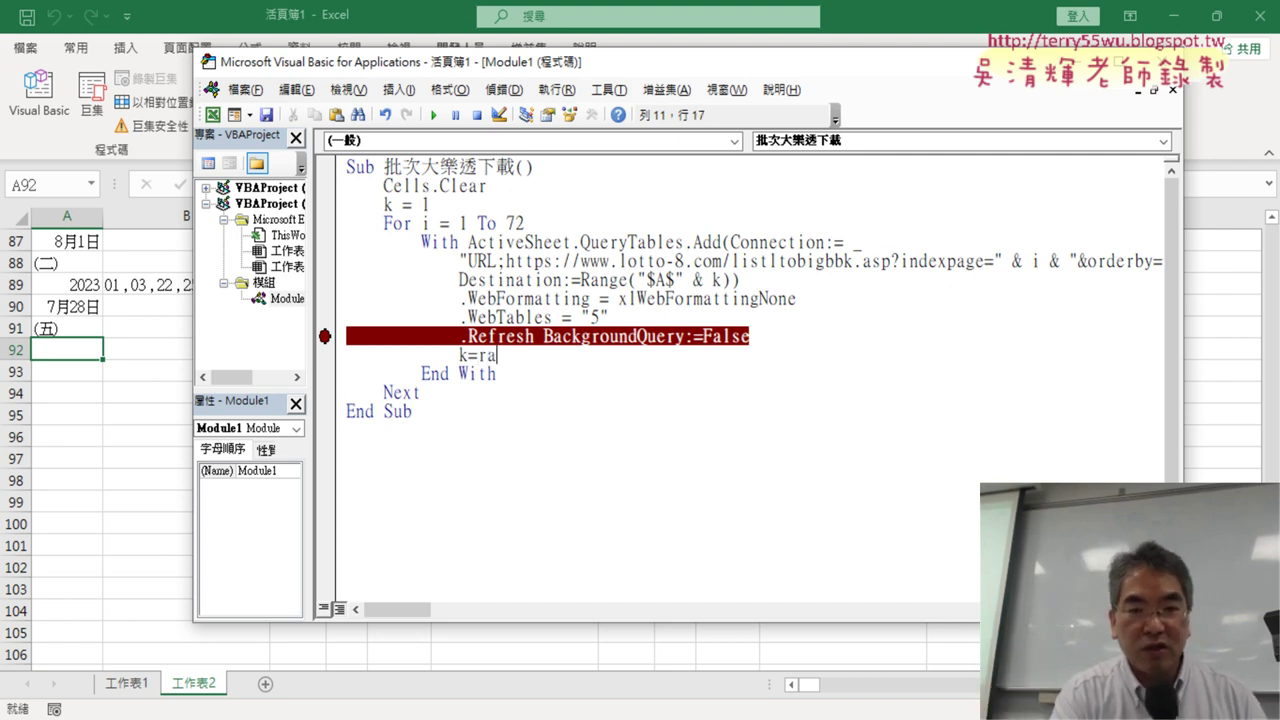
pyautogui.write('n')
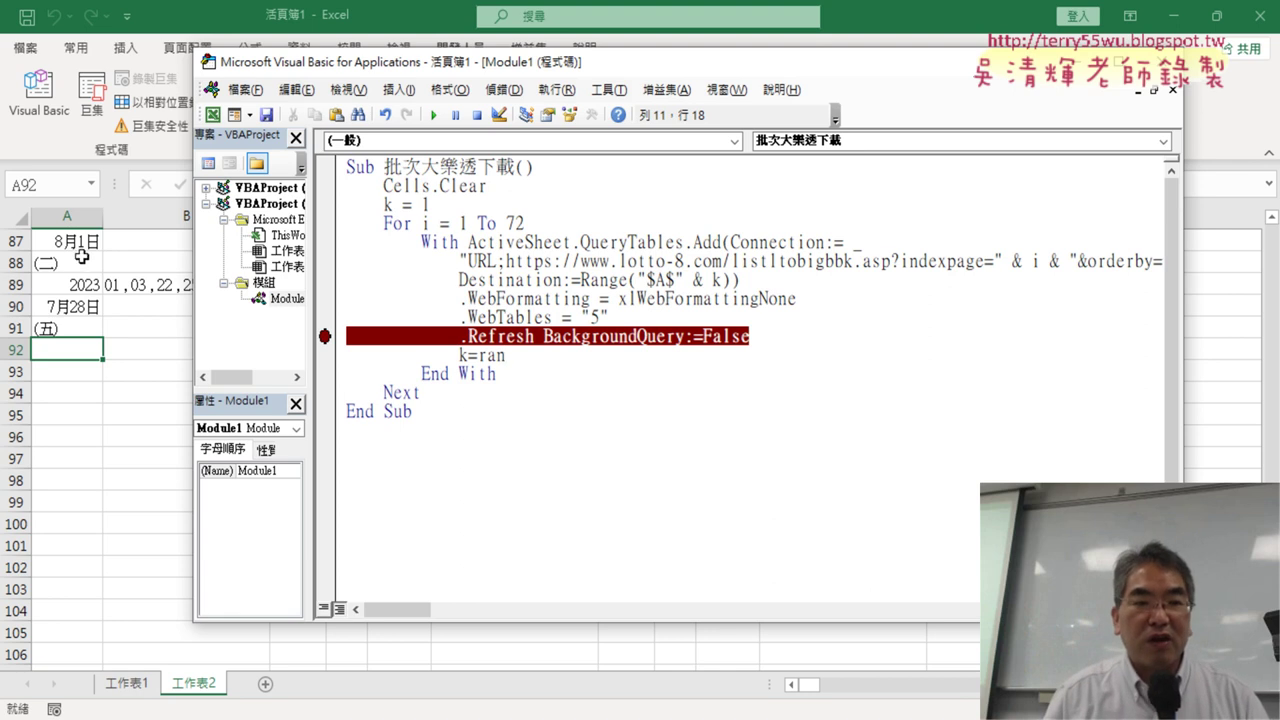
pyautogui.write('g')
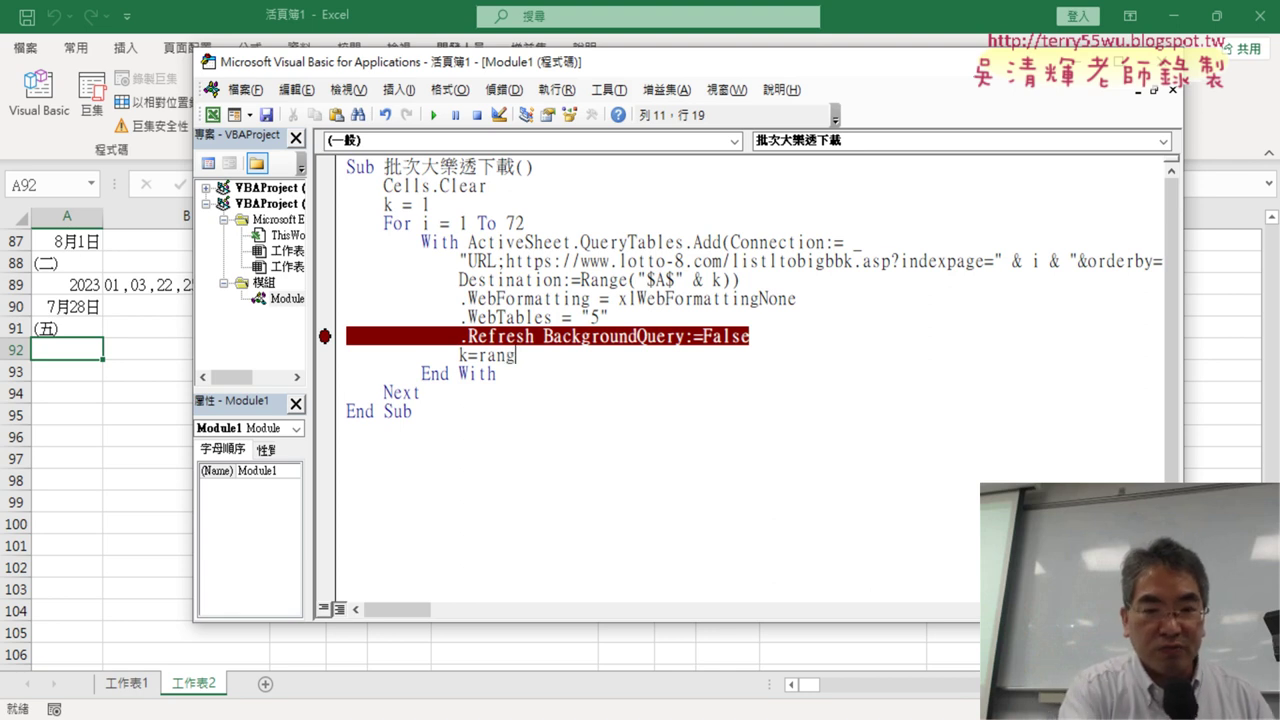
pyautogui.write('e("A')
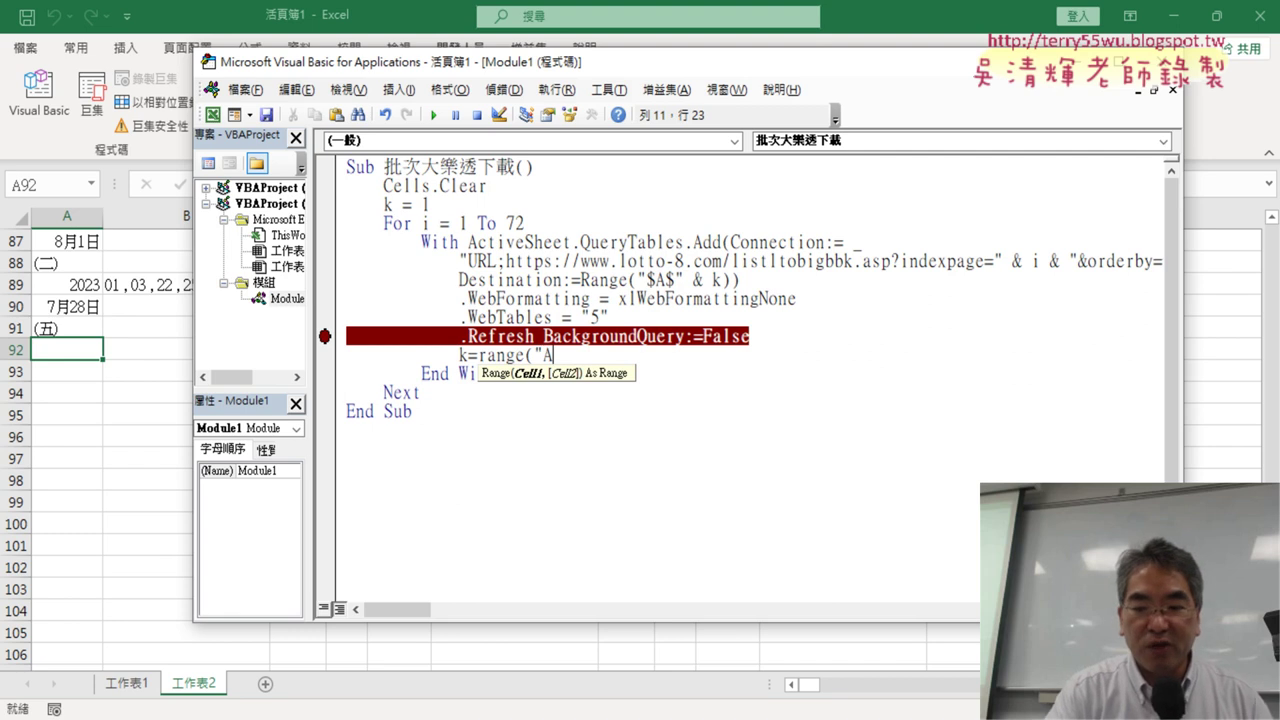
pyautogui.write('1")')
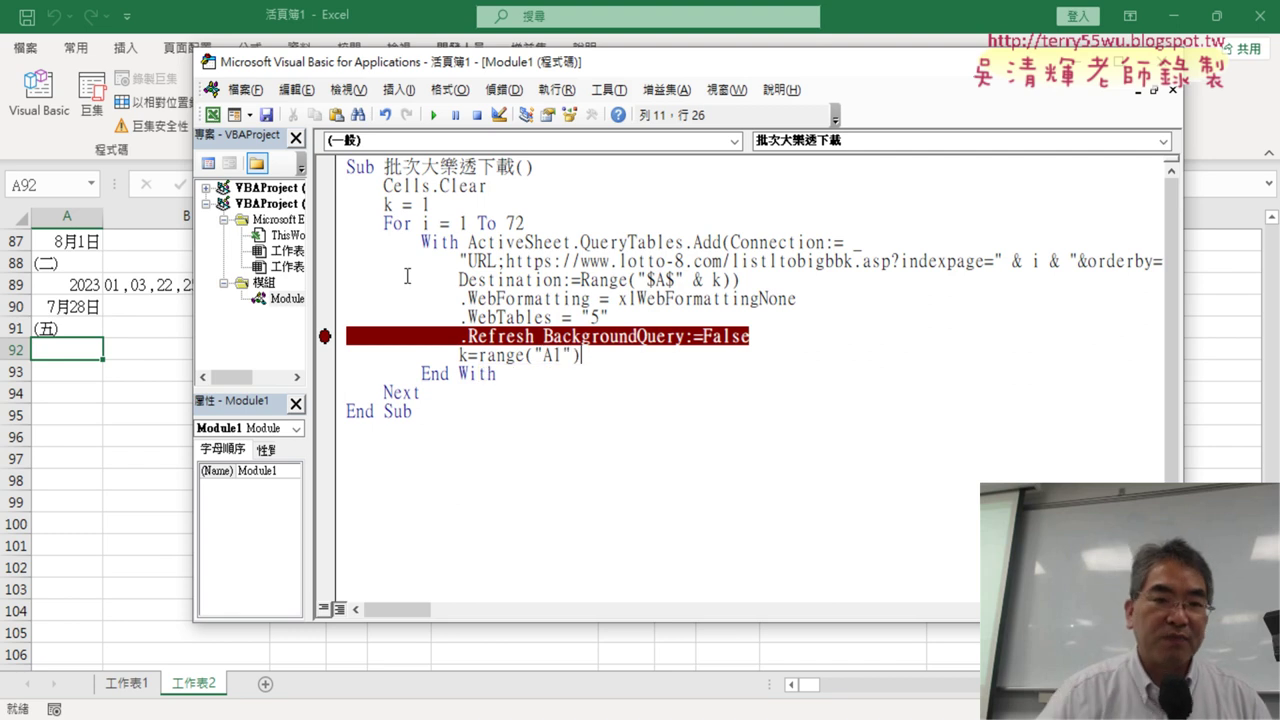
pyautogui.click(101, 329)
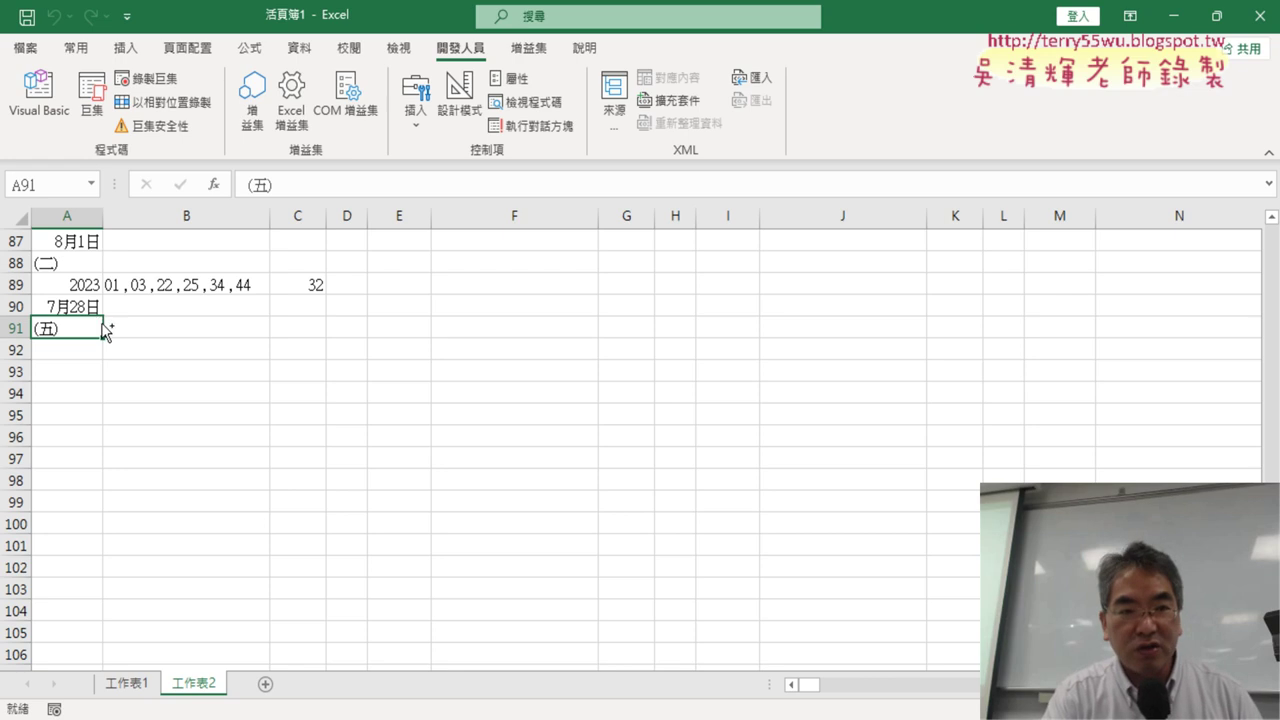
# Step: Check that column A data runs from A1 to A91, then reopen the macro code
pyautogui.hotkey('ctrl', 'Home')
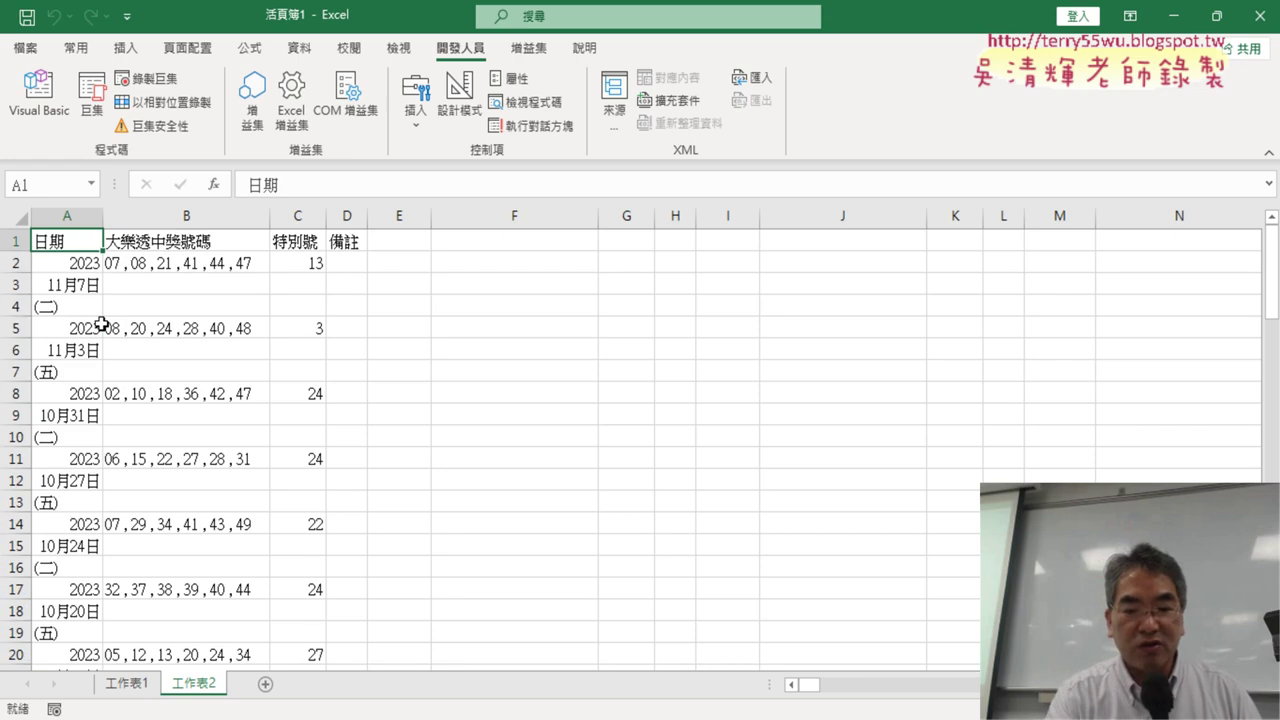
pyautogui.hotkey('ctrl', 'Down')
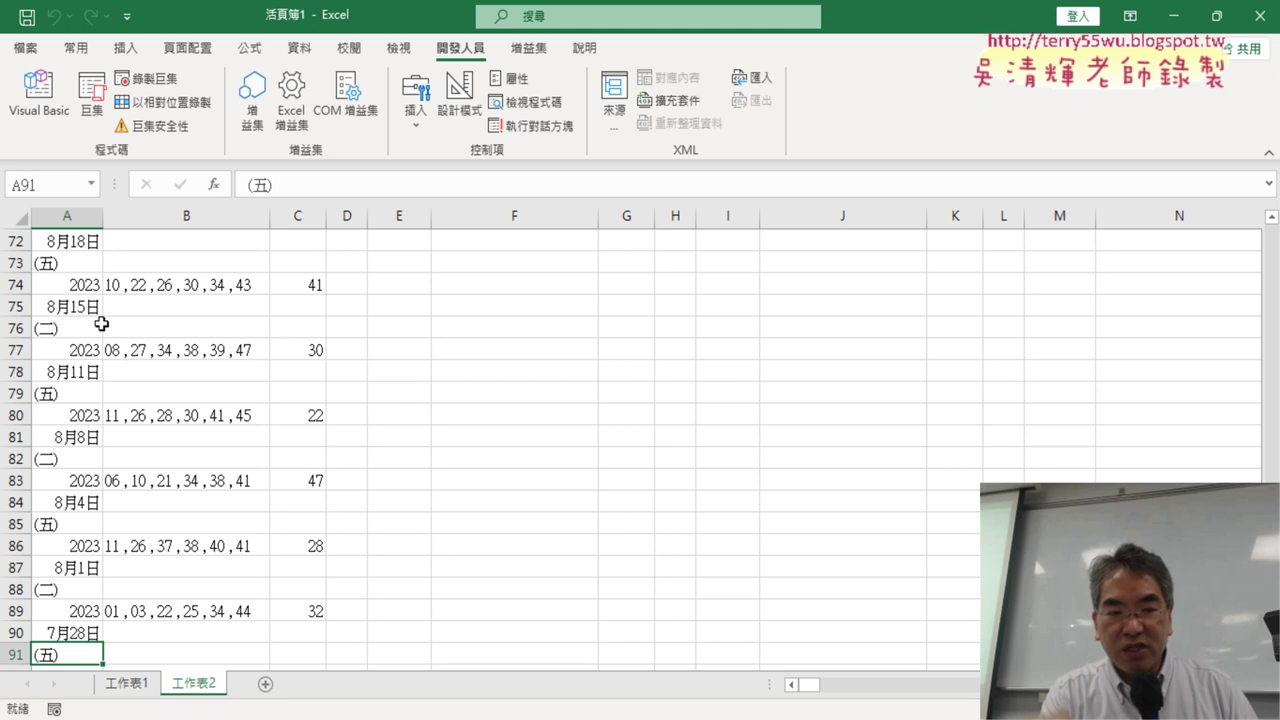
pyautogui.click(36, 122)
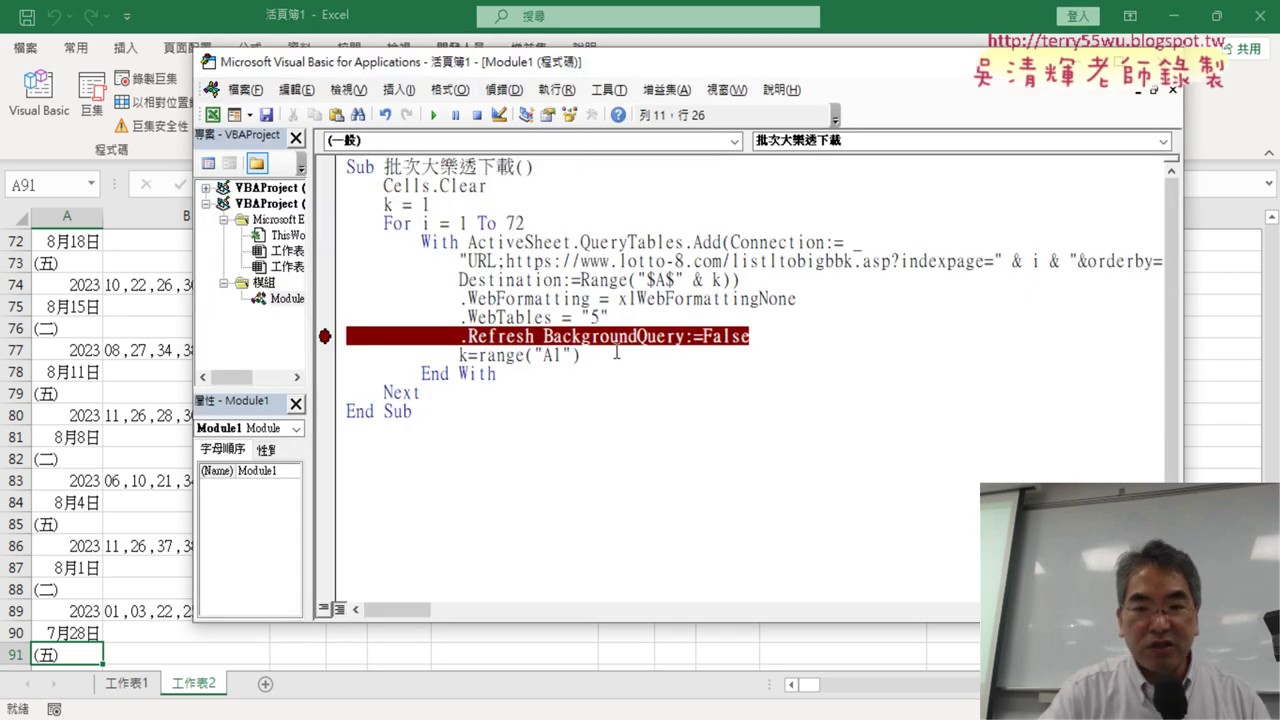
# Step: Complete the line as k = Range("A1").End(xlDown).Row + 1
pyautogui.write('.E')
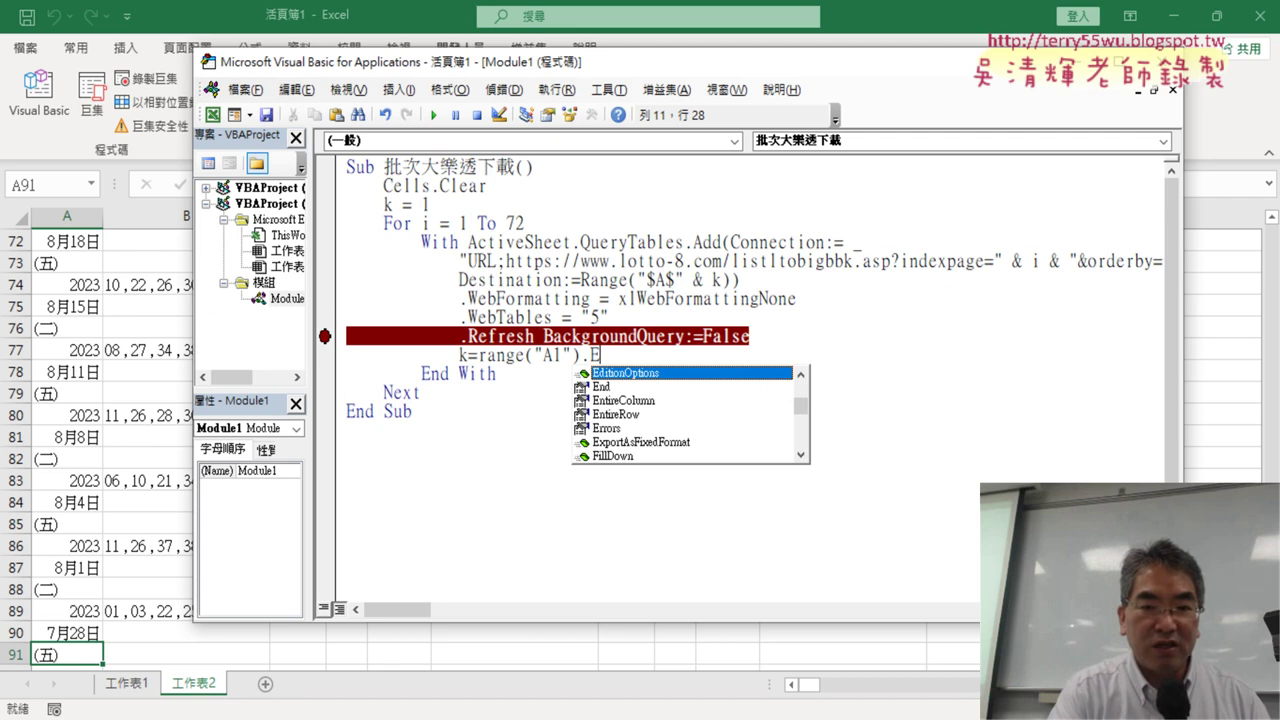
pyautogui.click(690, 386)
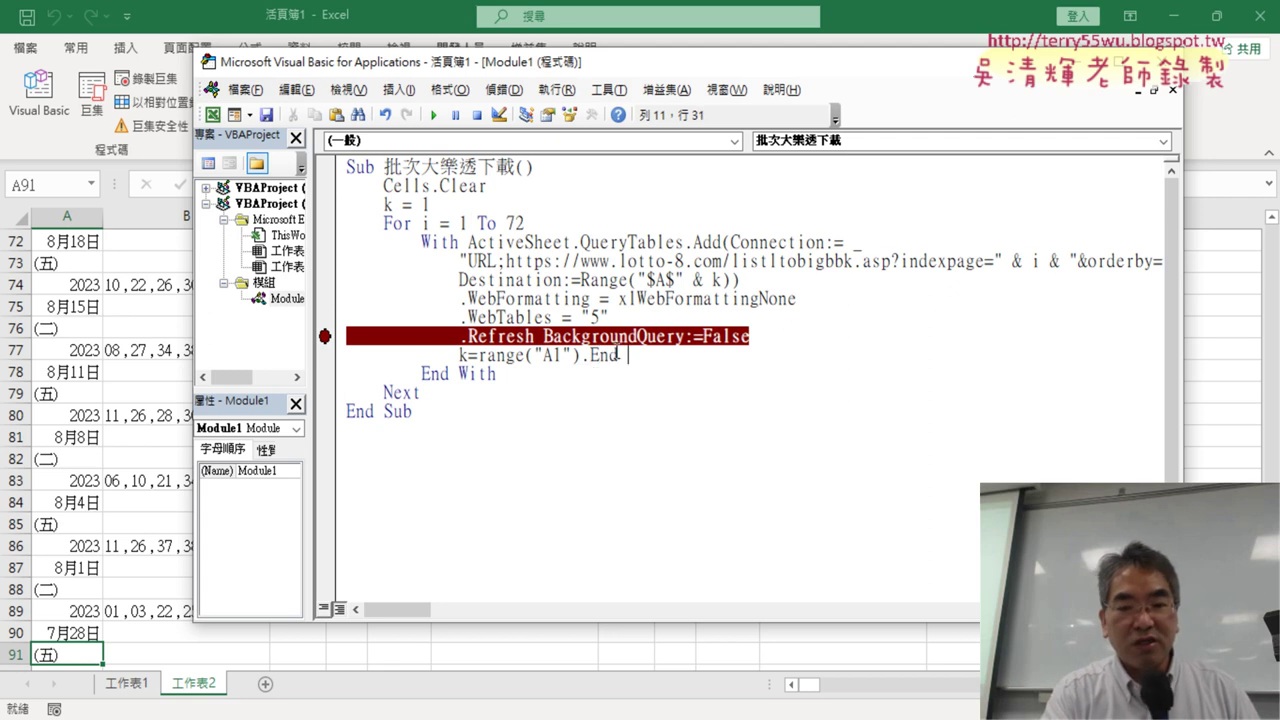
pyautogui.write('(')
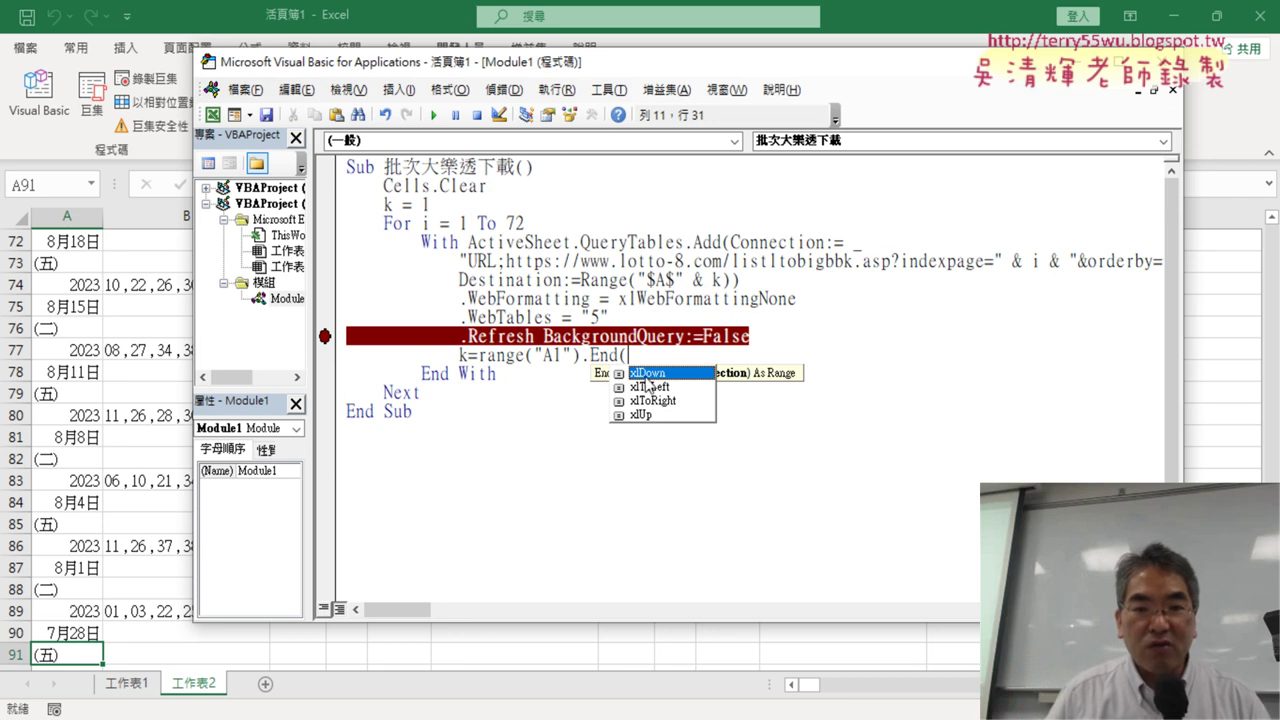
pyautogui.doubleClick(648, 373)
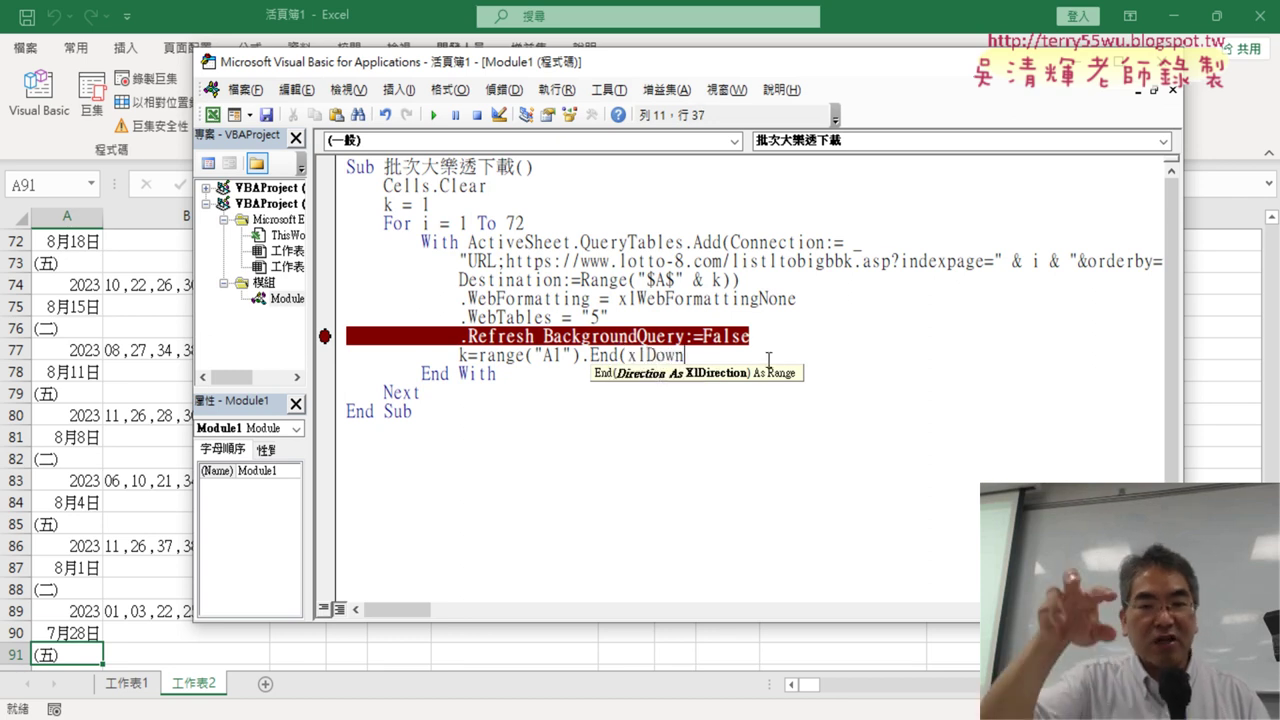
pyautogui.write(')')
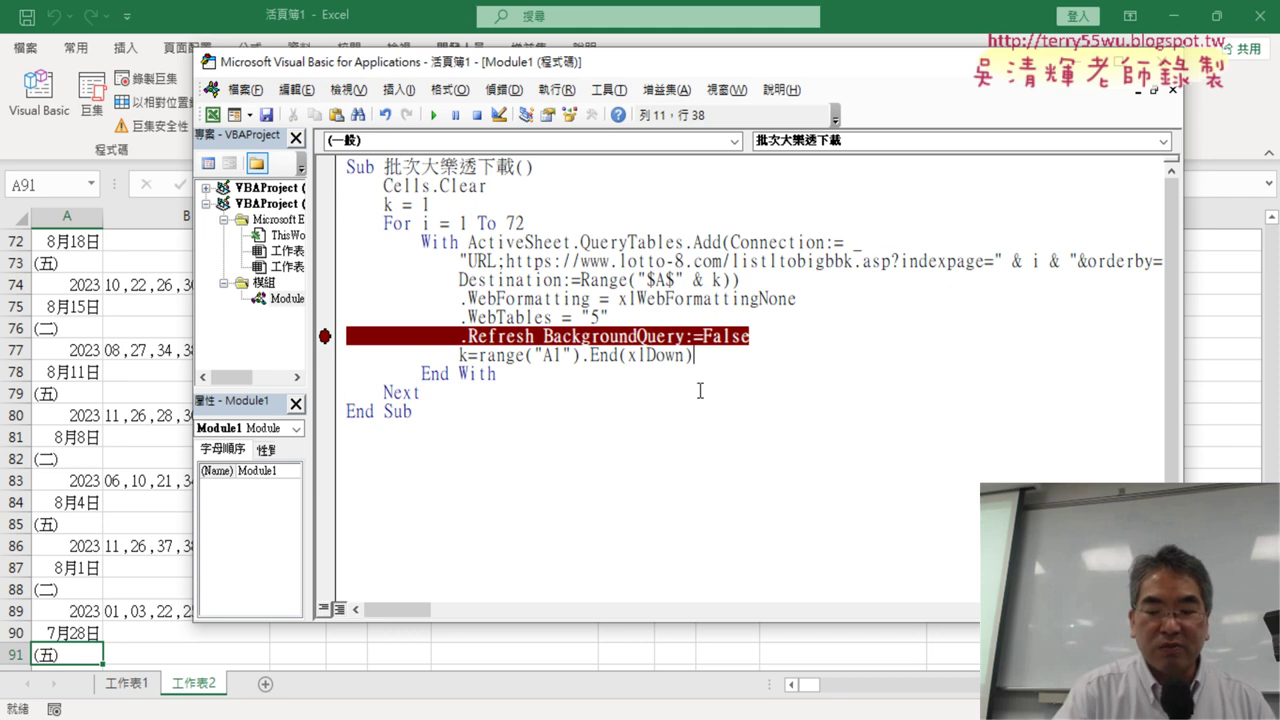
pyautogui.write('.')
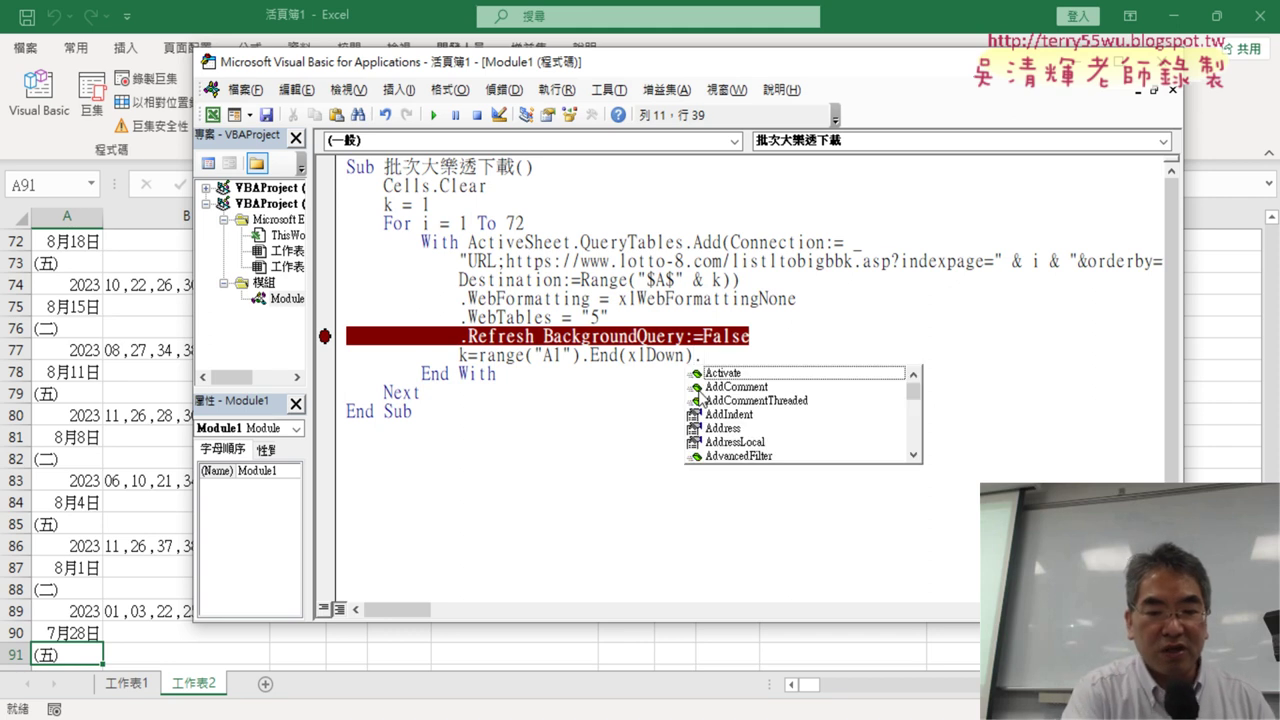
pyautogui.write('row')
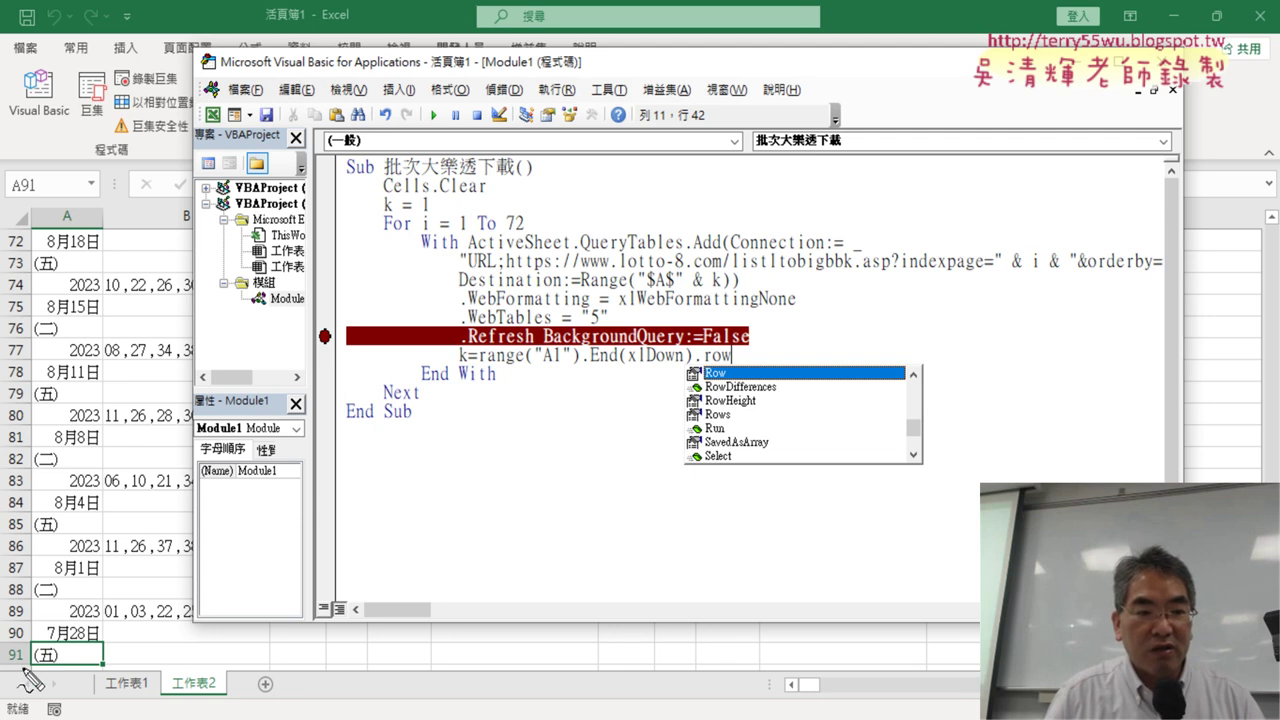
pyautogui.moveTo(30, 680)
pyautogui.mouseDown()
pyautogui.moveTo(395, 325)
pyautogui.moveTo(460, 332)
pyautogui.mouseUp()
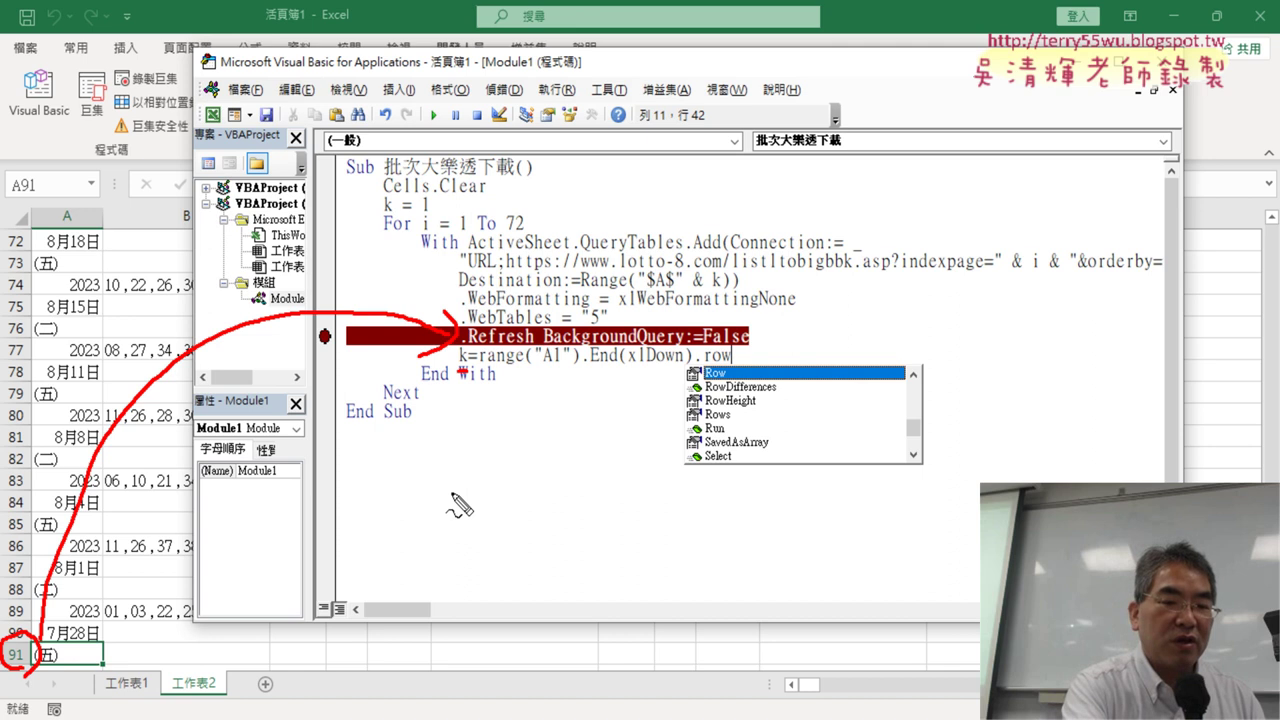
pyautogui.press('Escape')
pyautogui.write('+1')
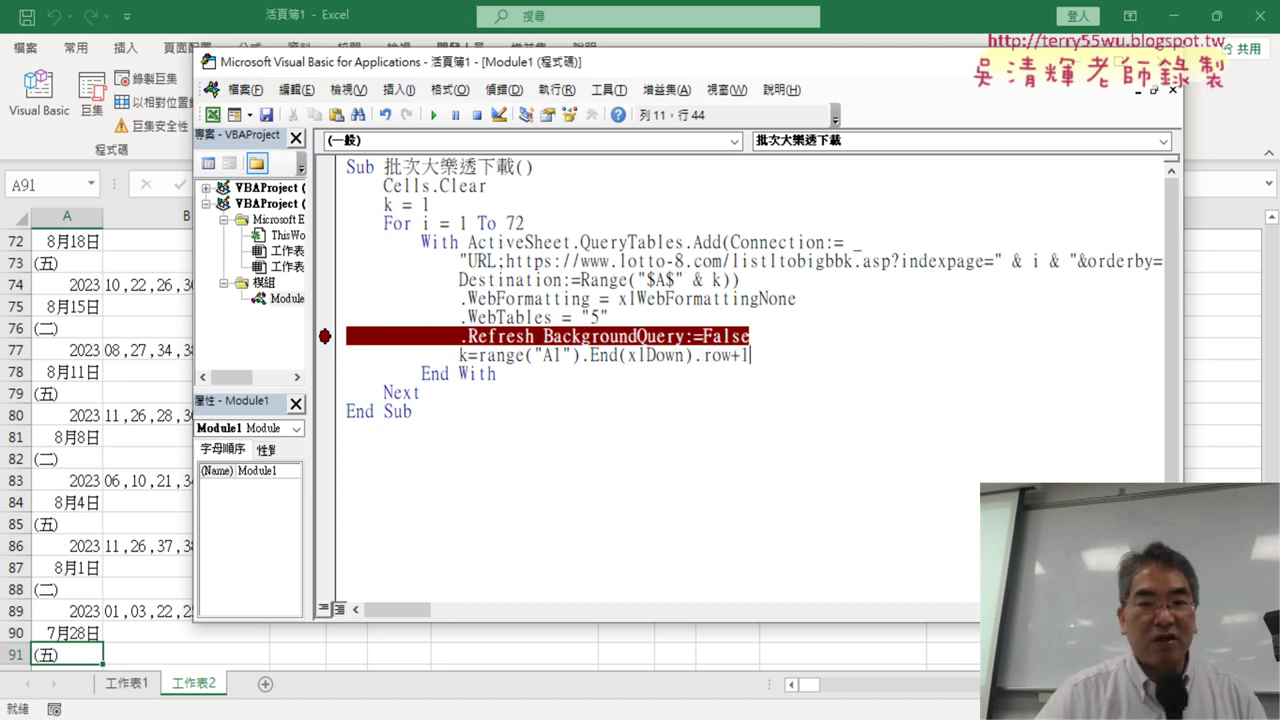
pyautogui.click(697, 399)
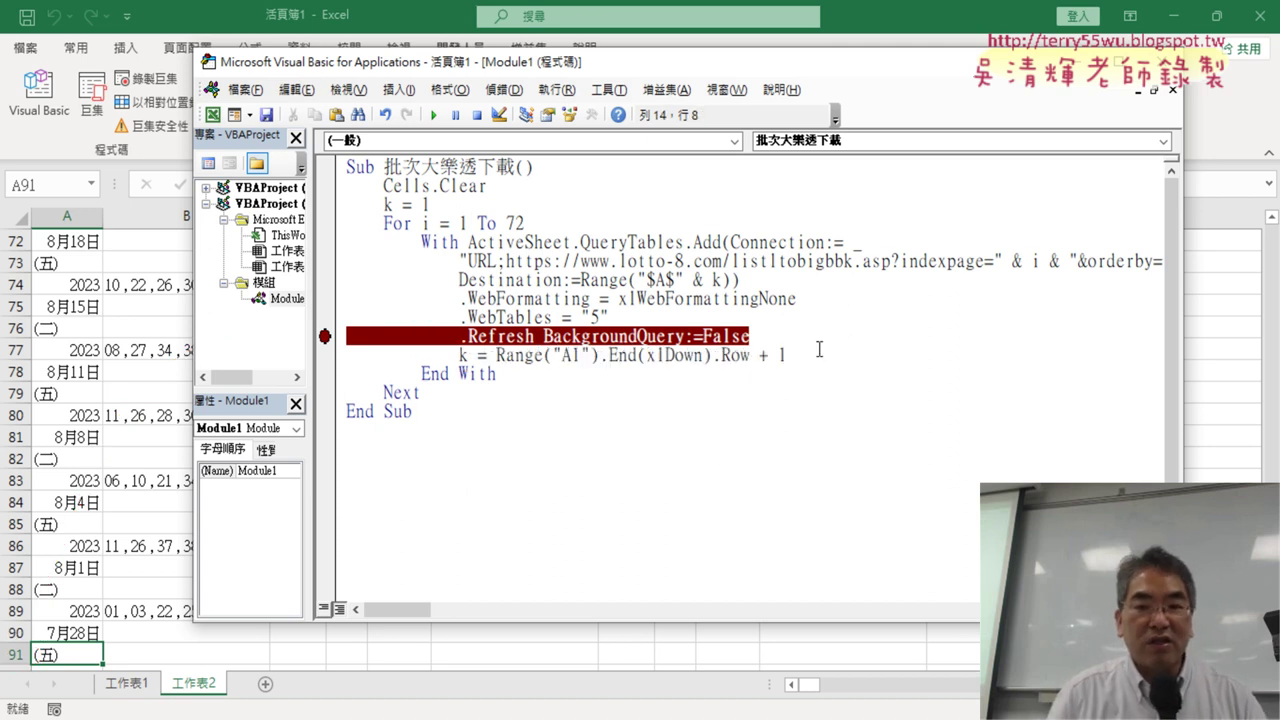
pyautogui.moveTo(819, 352); pyautogui.dragTo(514, 355)
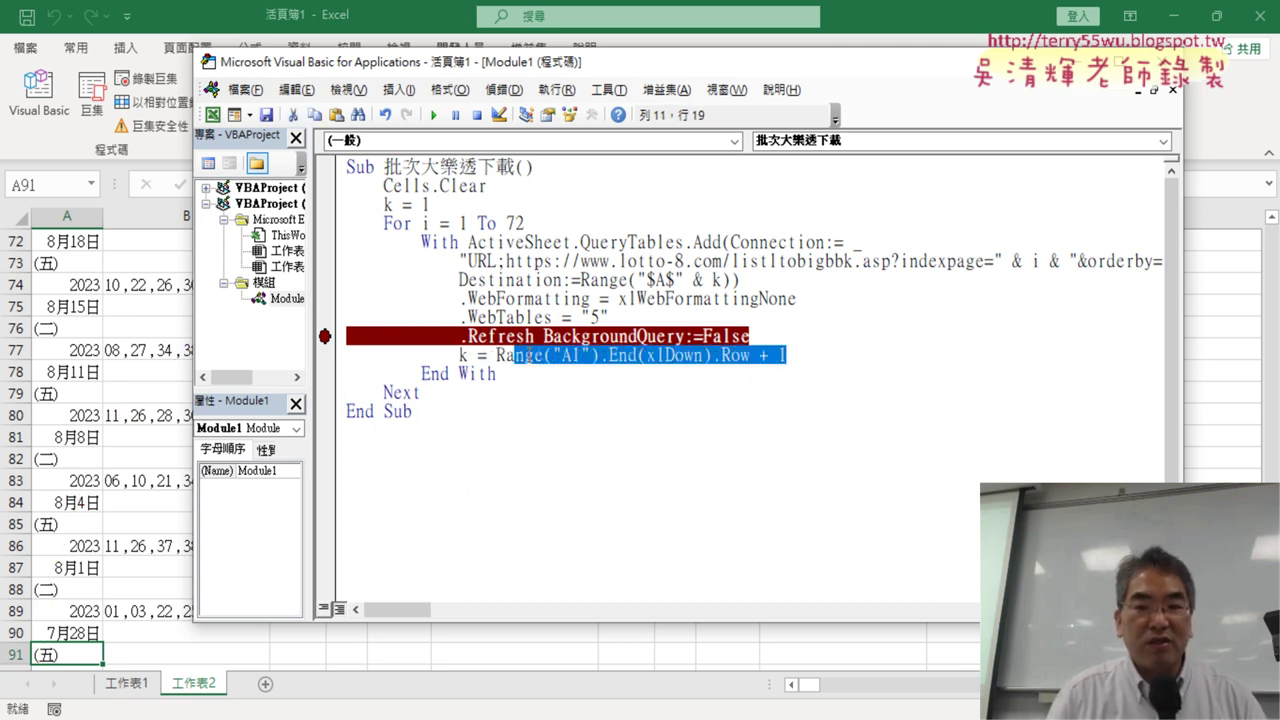
pyautogui.click(52, 630)
pyautogui.scroll(-2, 60, 600)
pyautogui.click(96, 545)
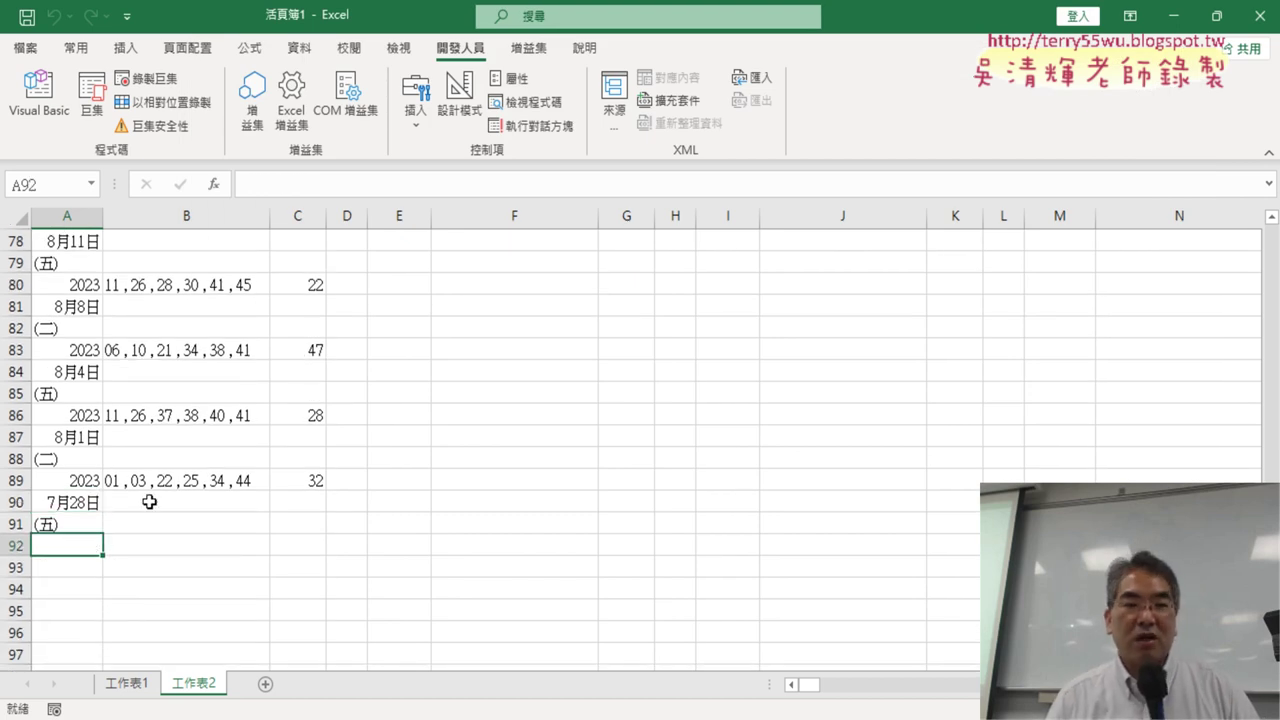
pyautogui.click(40, 95)
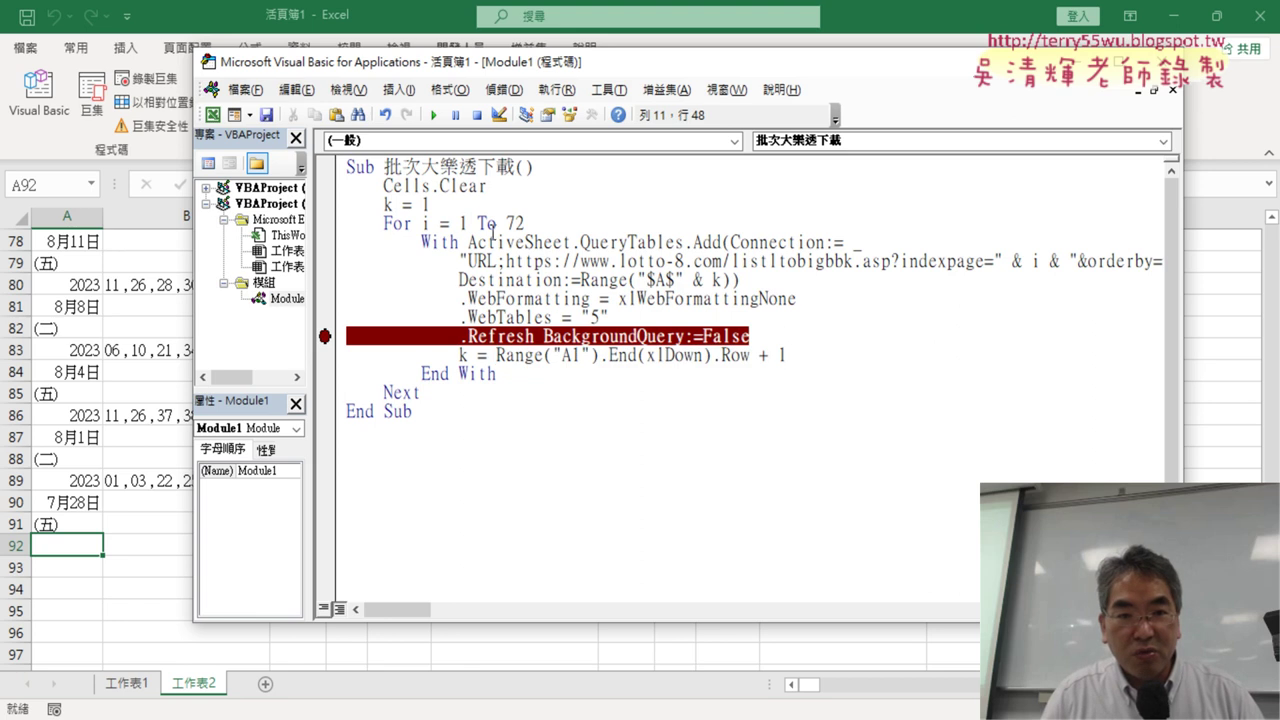
pyautogui.moveTo(432, 205); pyautogui.dragTo(390, 205)
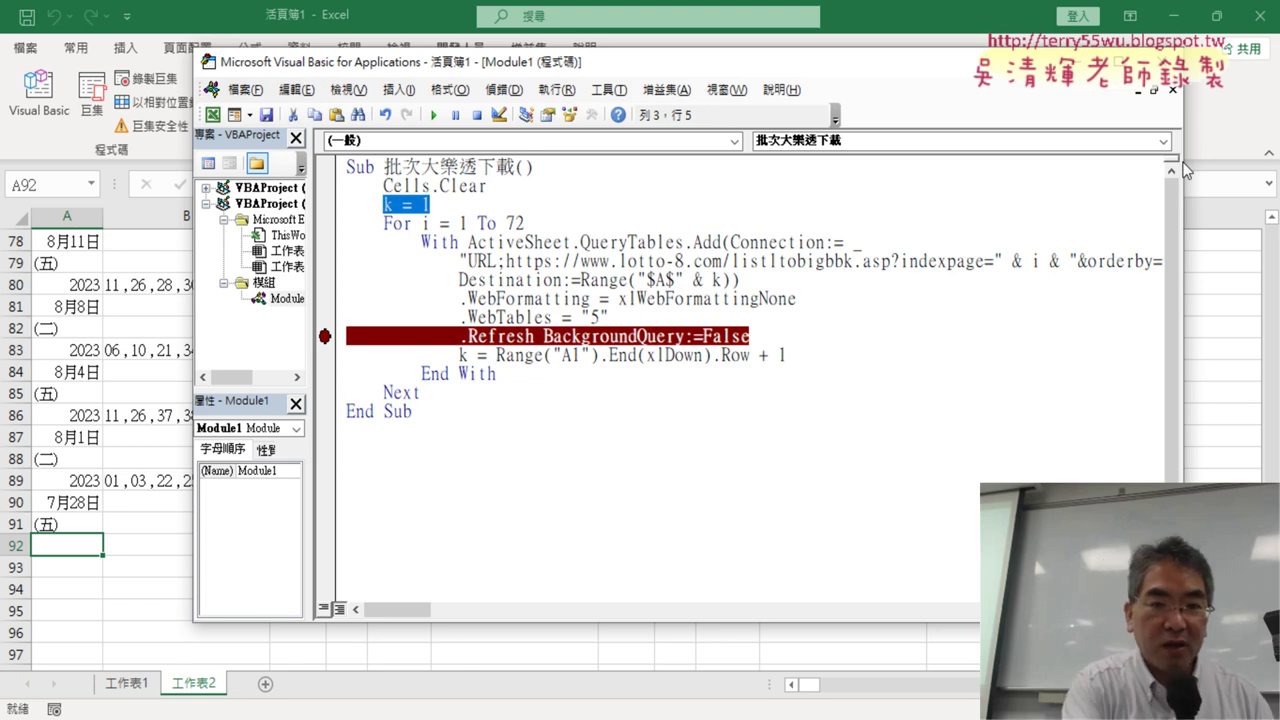
pyautogui.moveTo(452, 224)
pyautogui.mouseDown()
pyautogui.moveTo(440, 197)
pyautogui.moveTo(452, 222)
pyautogui.mouseUp()
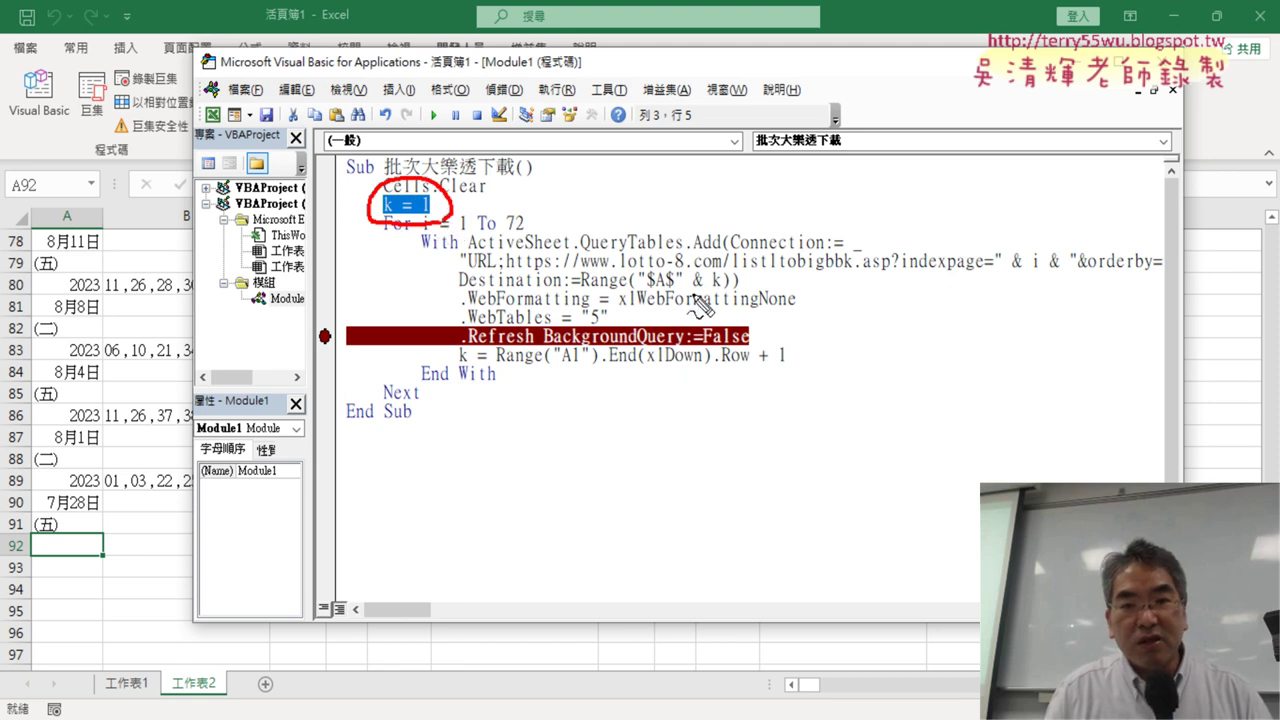
pyautogui.moveTo(684, 289); pyautogui.dragTo(712, 289)
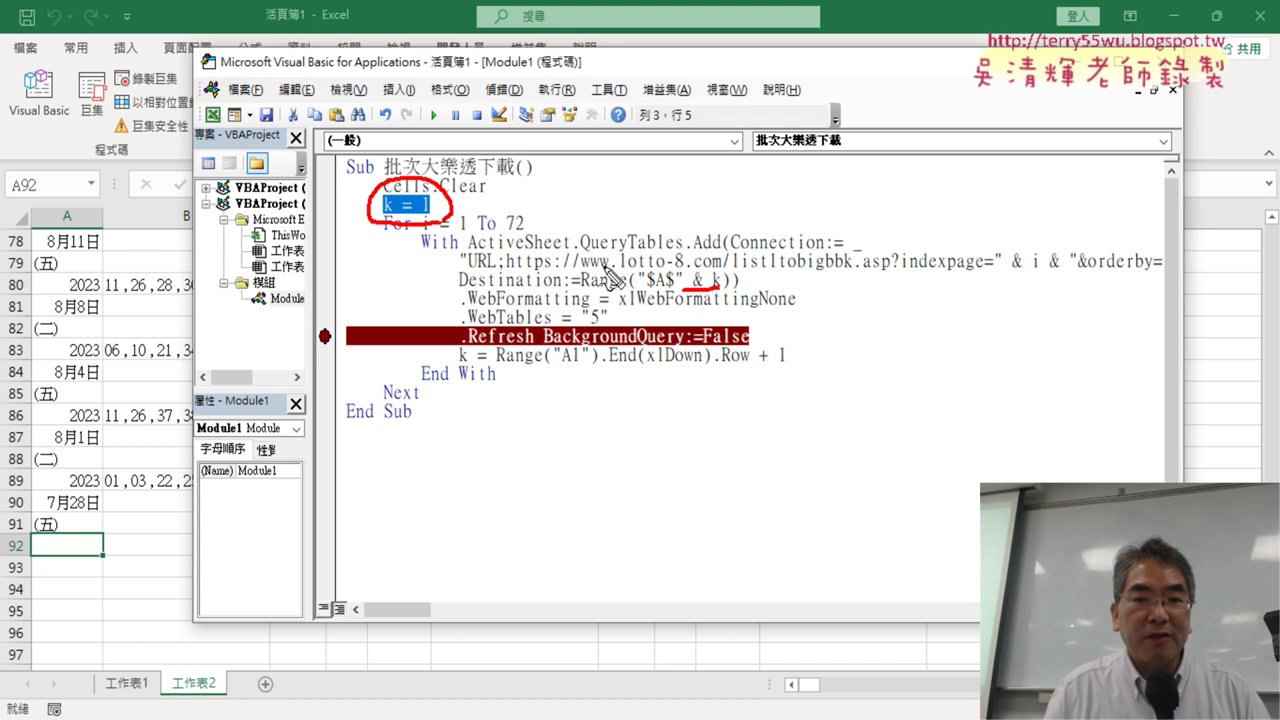
pyautogui.moveTo(448, 192)
pyautogui.mouseDown()
pyautogui.moveTo(703, 233)
pyautogui.moveTo(729, 211)
pyautogui.mouseUp()
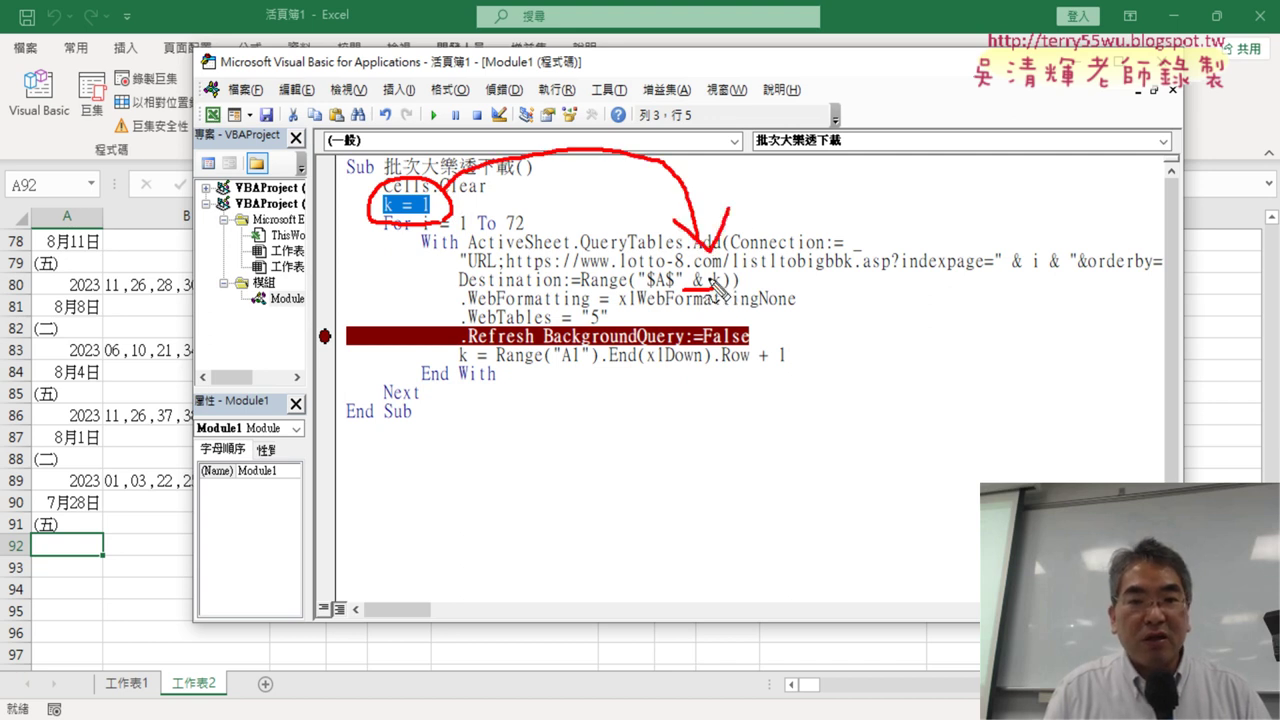
pyautogui.moveTo(887, 181); pyautogui.dragTo(885, 217)
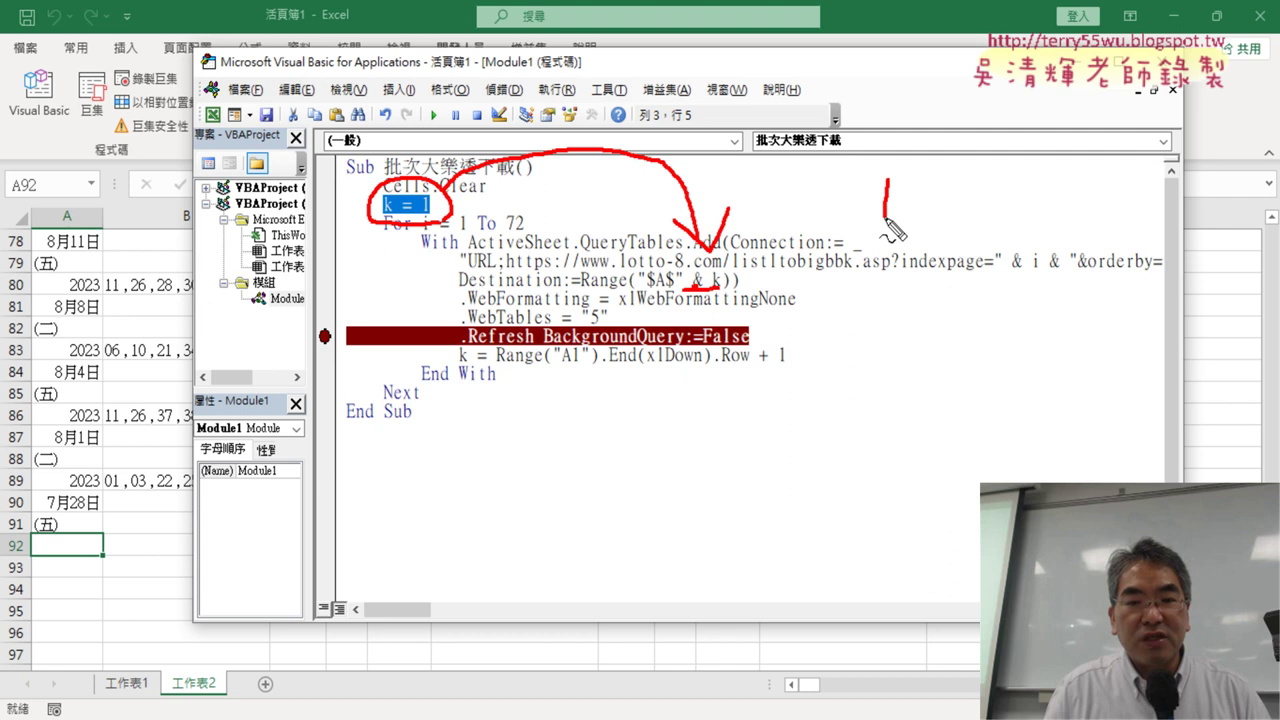
pyautogui.moveTo(861, 166); pyautogui.dragTo(866, 177)
pyautogui.moveTo(904, 188)
pyautogui.mouseDown()
pyautogui.moveTo(916, 192)
pyautogui.moveTo(907, 186)
pyautogui.mouseUp()
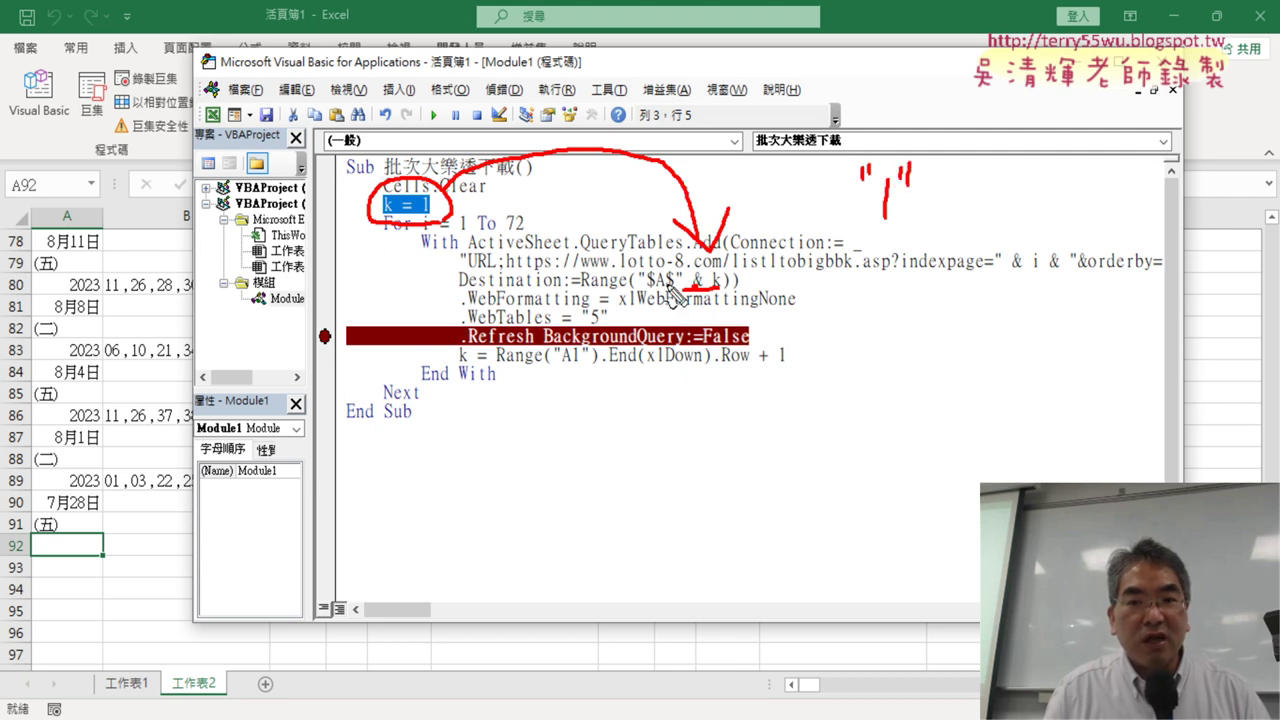
pyautogui.moveTo(652, 289); pyautogui.dragTo(684, 289)
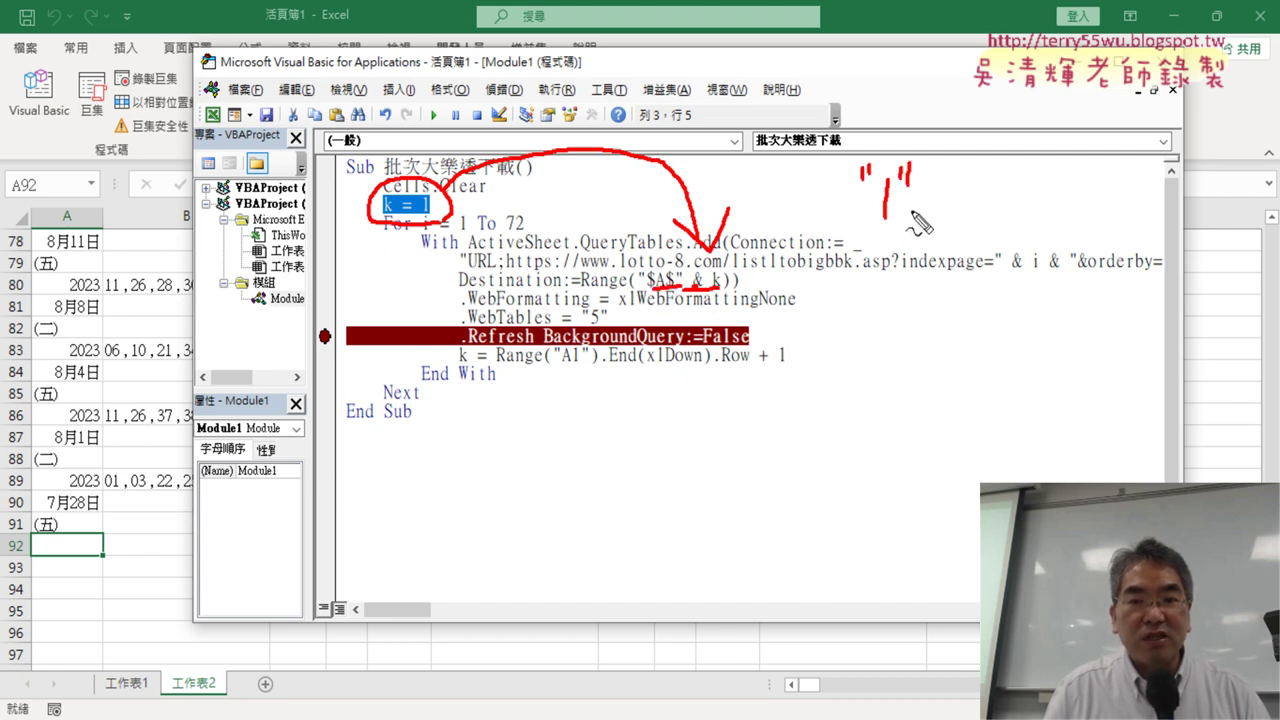
pyautogui.press('Escape')
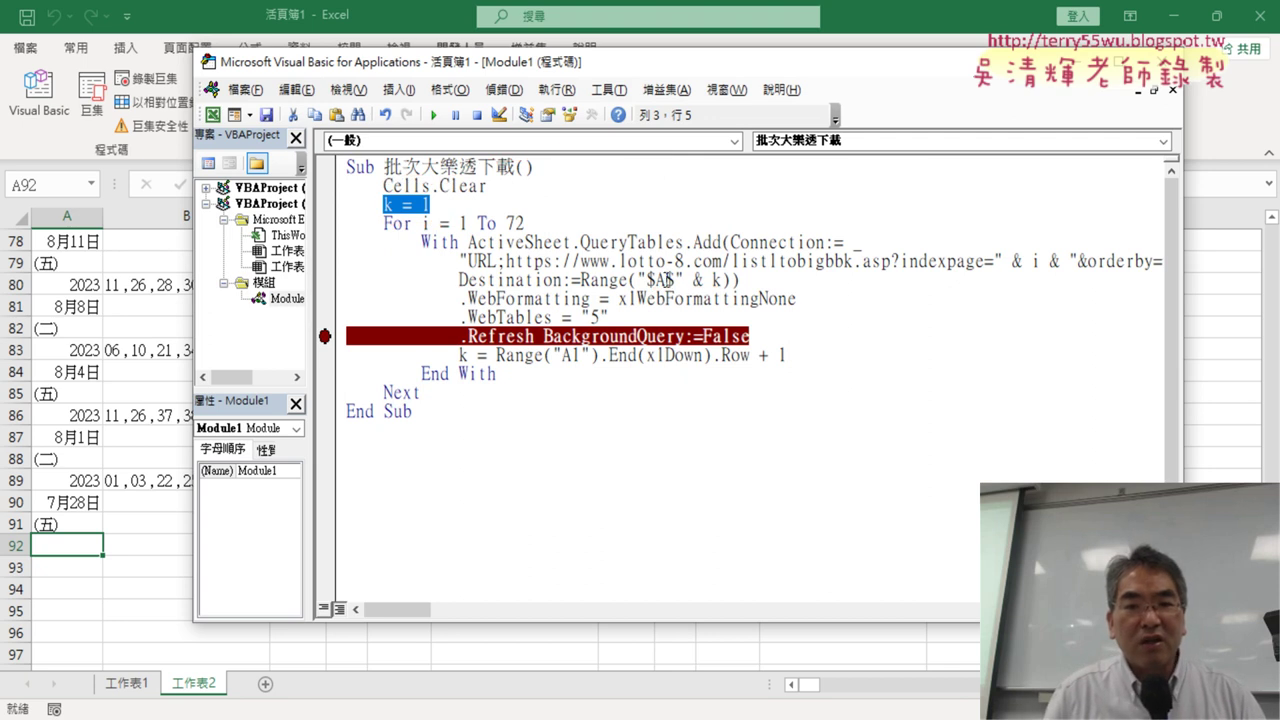
# Step: Remove the dollar signs so the destination reads Range("A" & k)
pyautogui.click(650, 280)
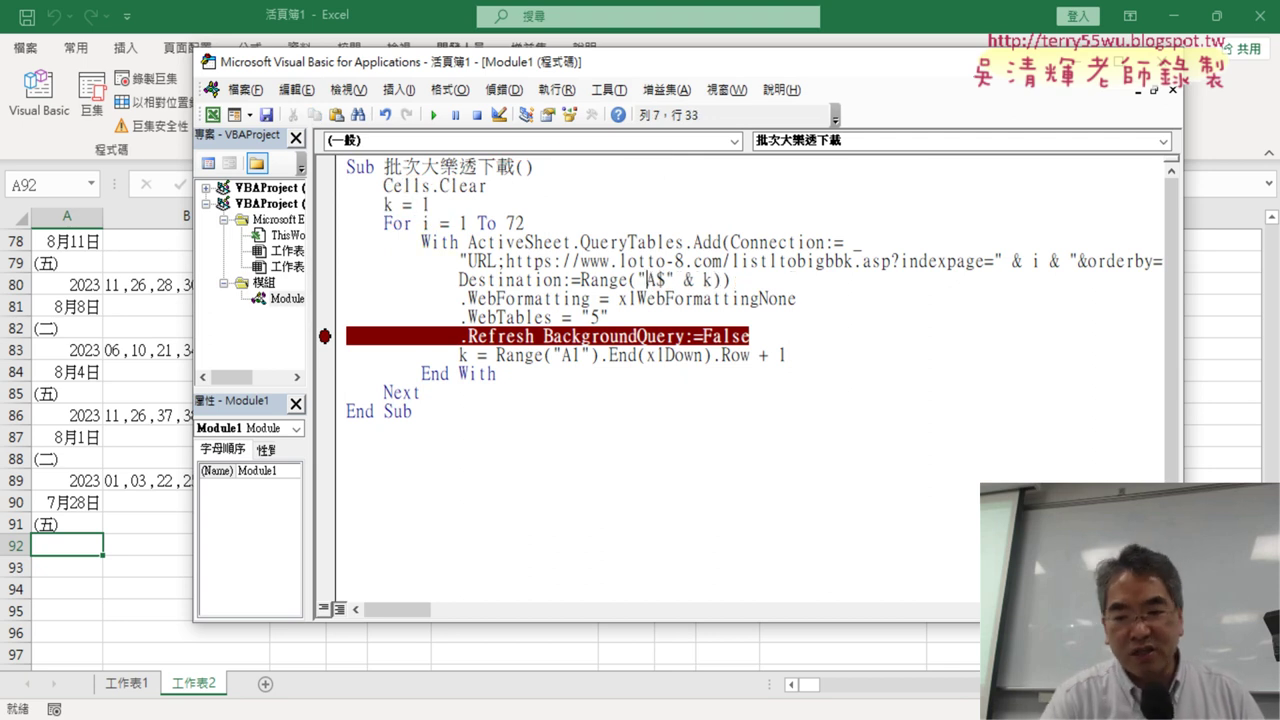
pyautogui.press('Delete')
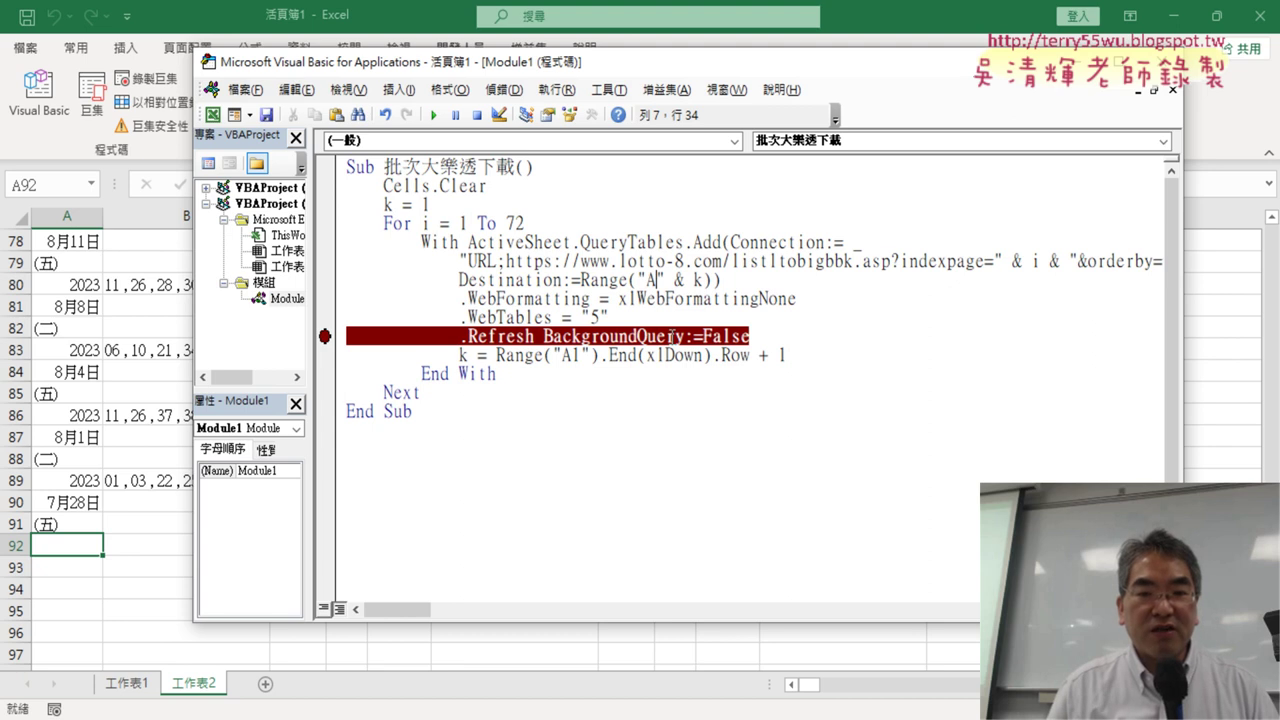
pyautogui.moveTo(496, 355); pyautogui.dragTo(731, 354)
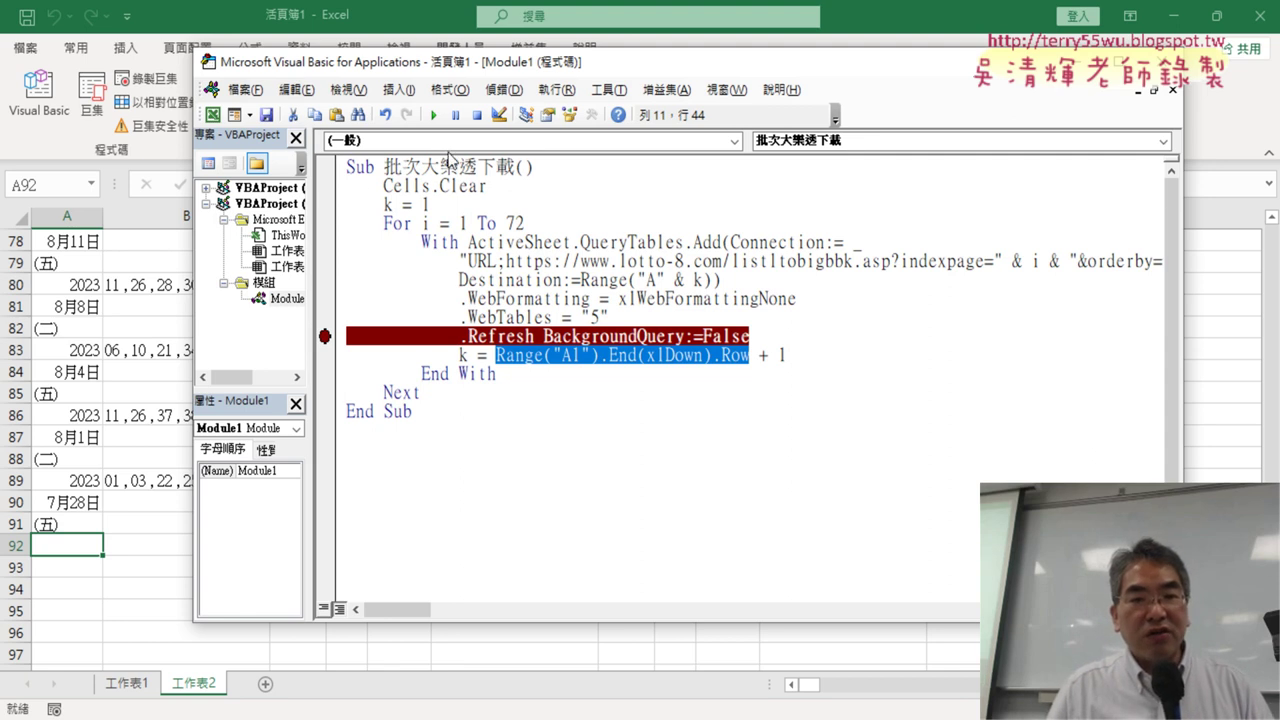
# Step: Run the macro to the Refresh breakpoint and step past it, adding a second page at row 92
pyautogui.click(436, 115)
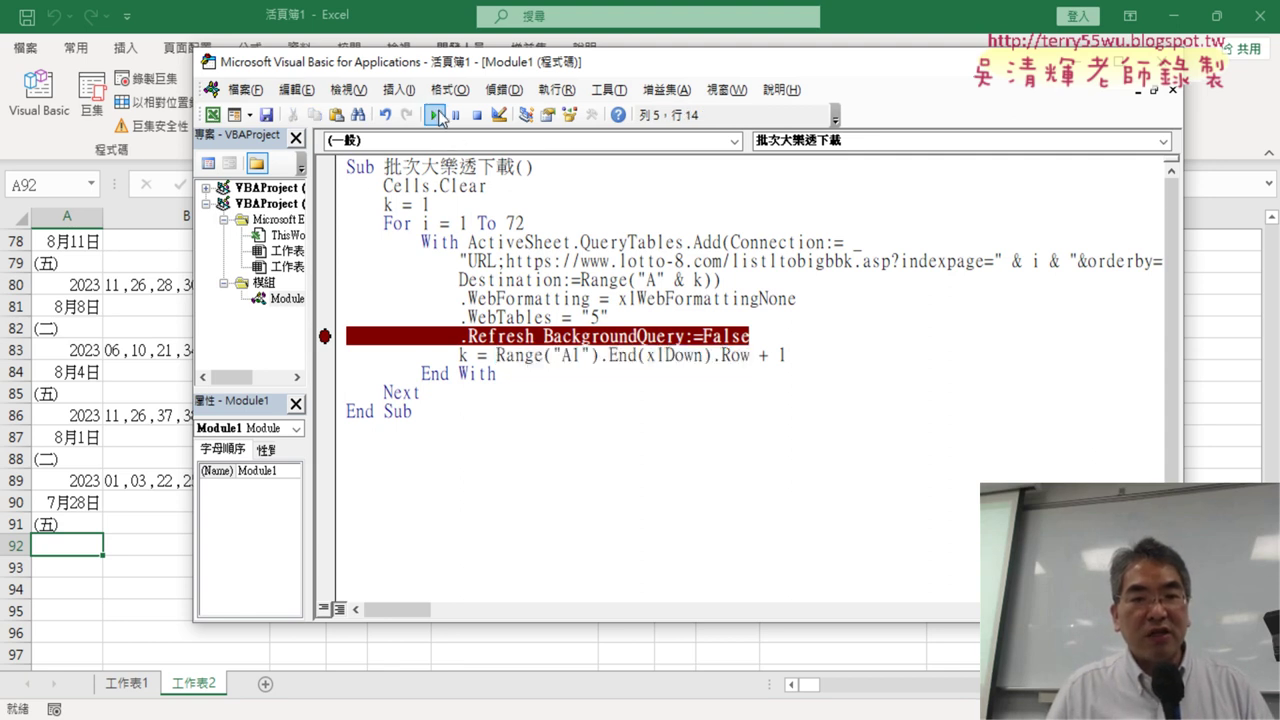
pyautogui.click(436, 115)
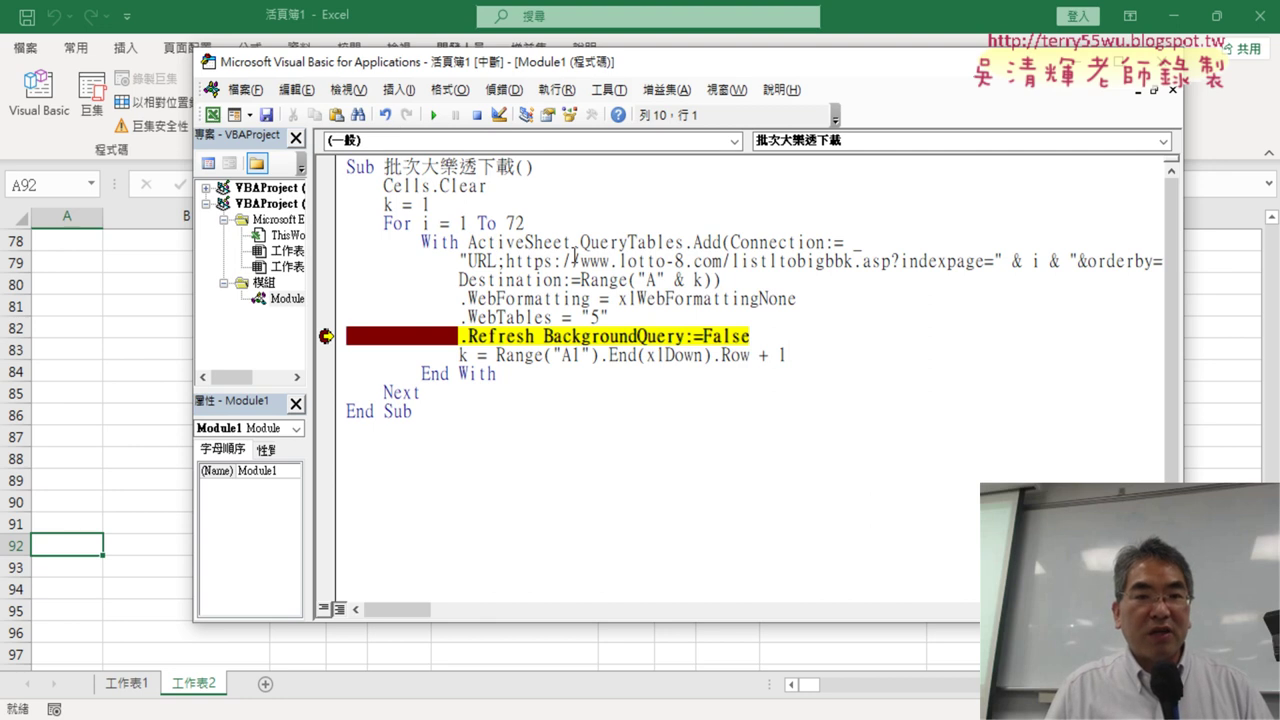
pyautogui.click(436, 115)
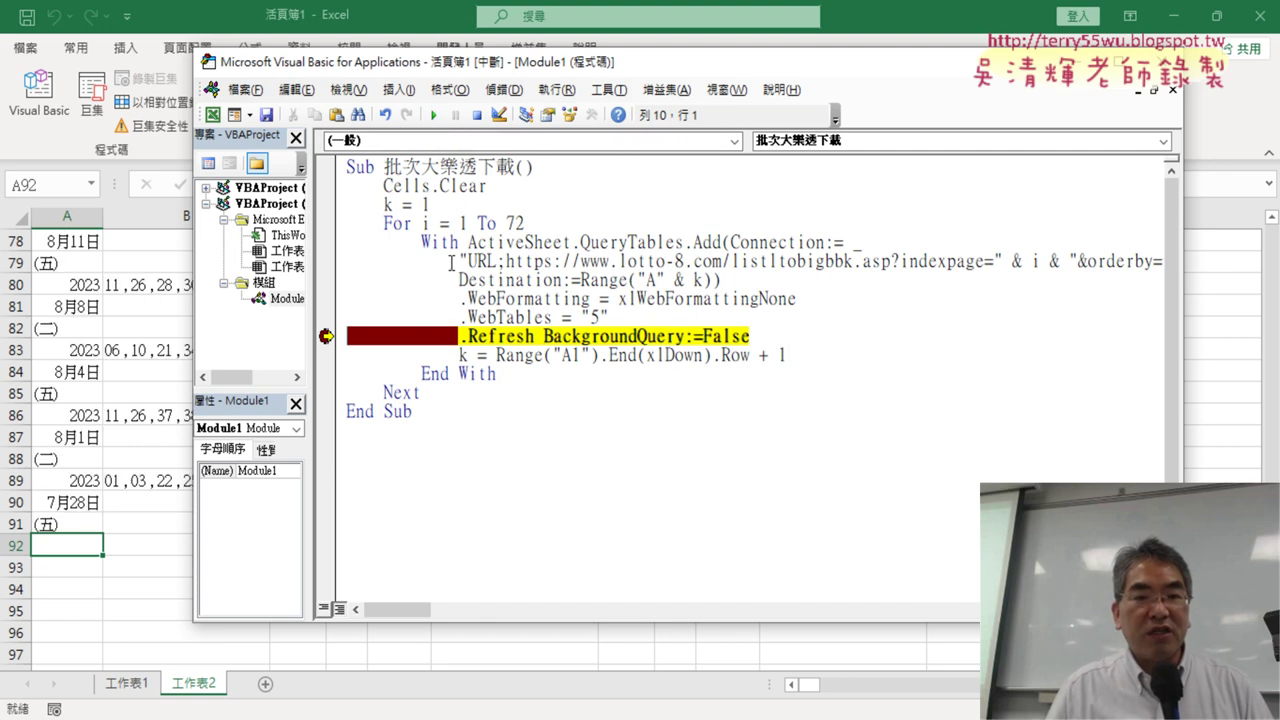
pyautogui.moveTo(670, 355)
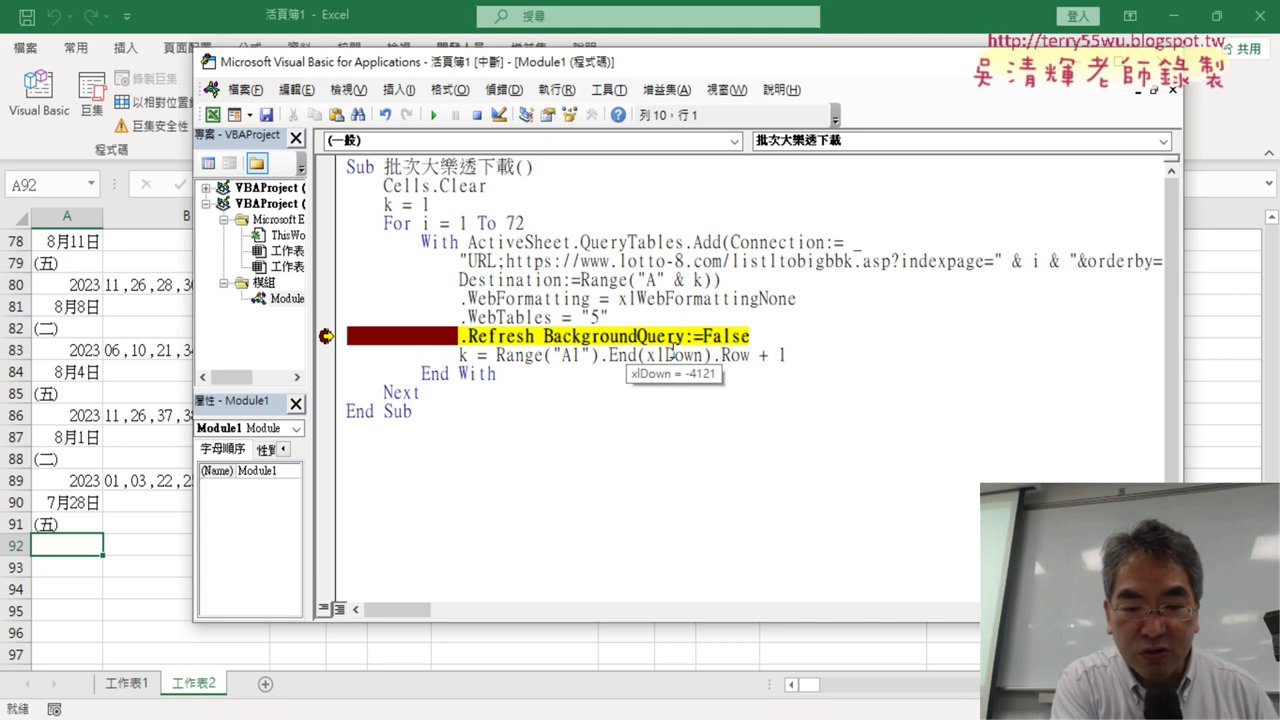
pyautogui.press('F8')
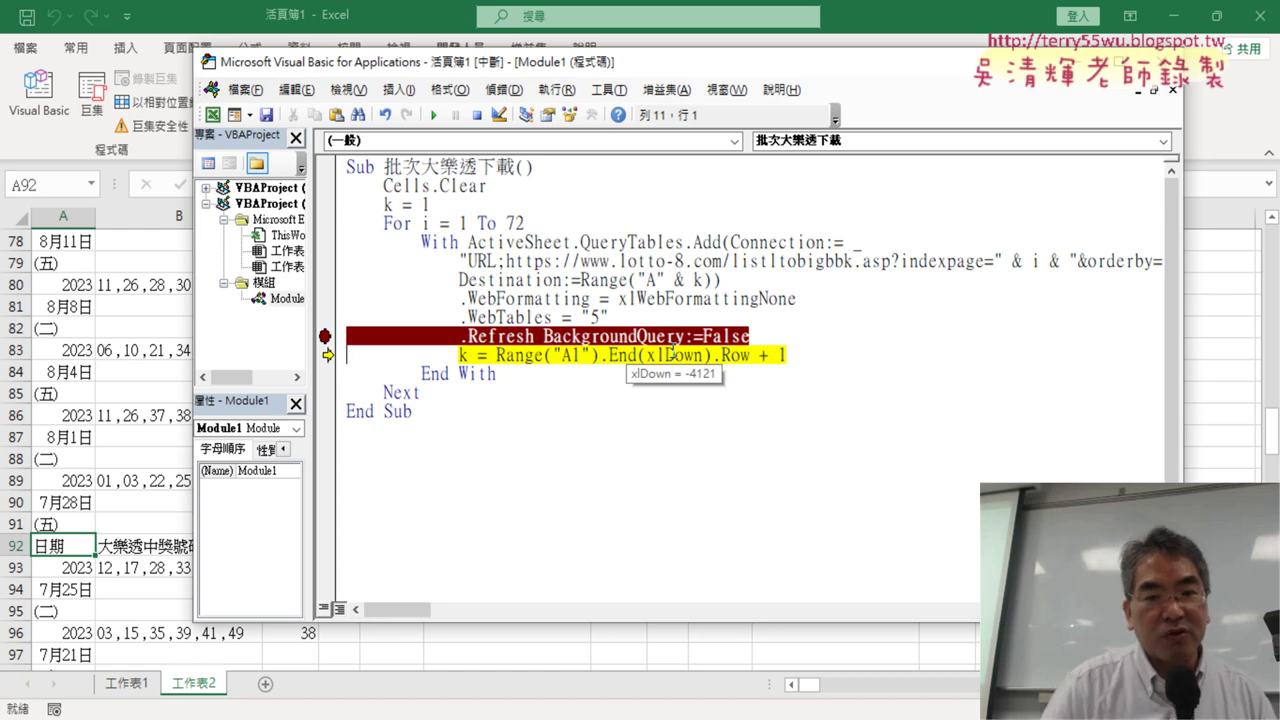
# Step: Restart the macro at the Refresh breakpoint and step past it to download the page
pyautogui.click(437, 117)
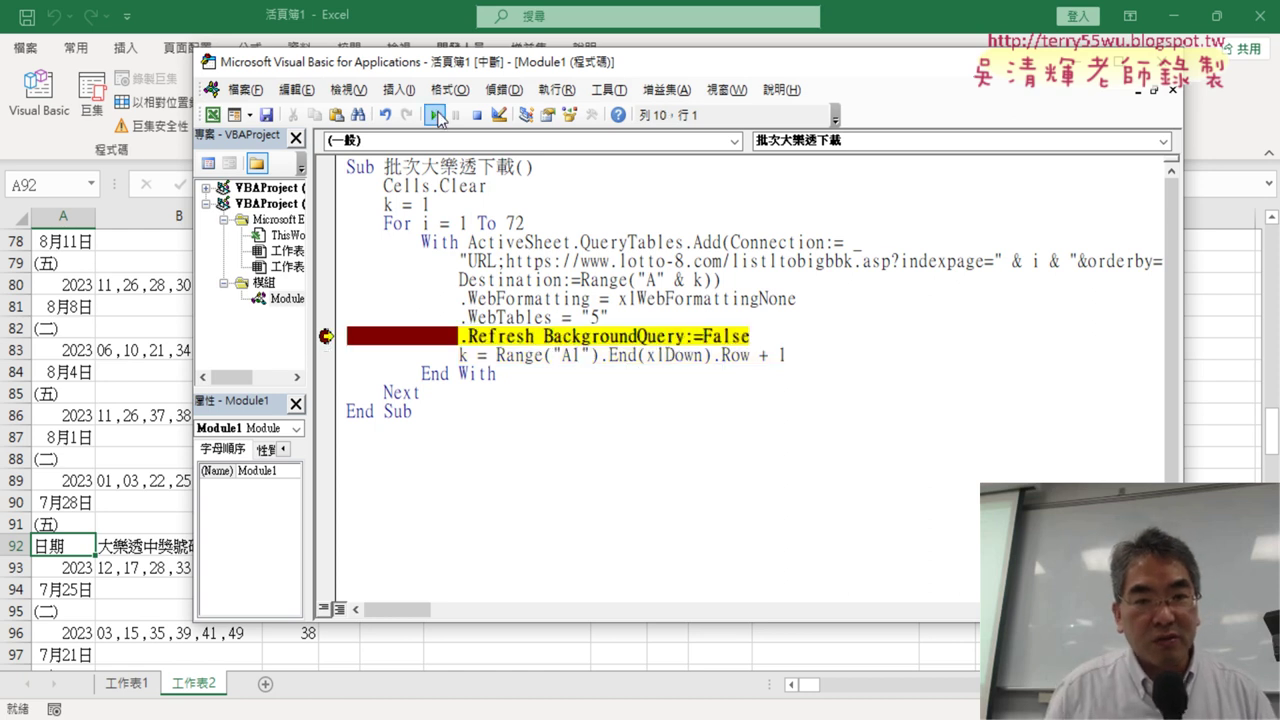
pyautogui.click(437, 117)
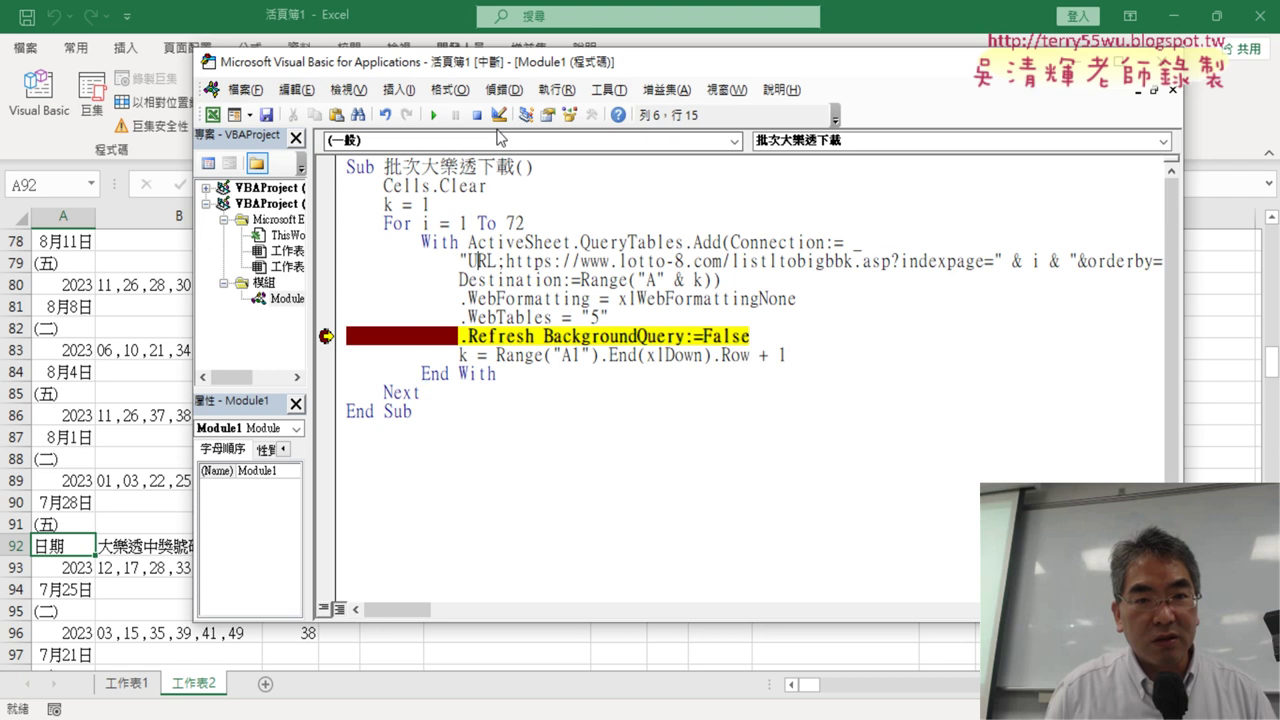
pyautogui.click(435, 115)
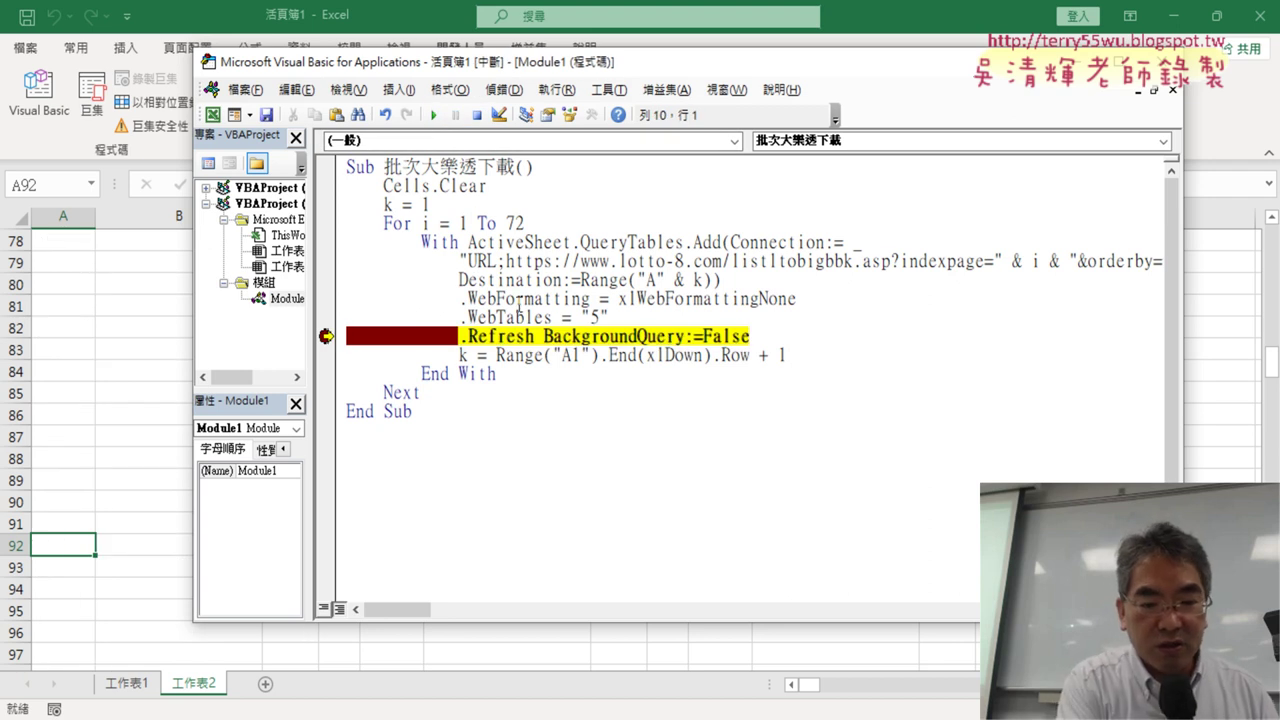
pyautogui.press('F8')
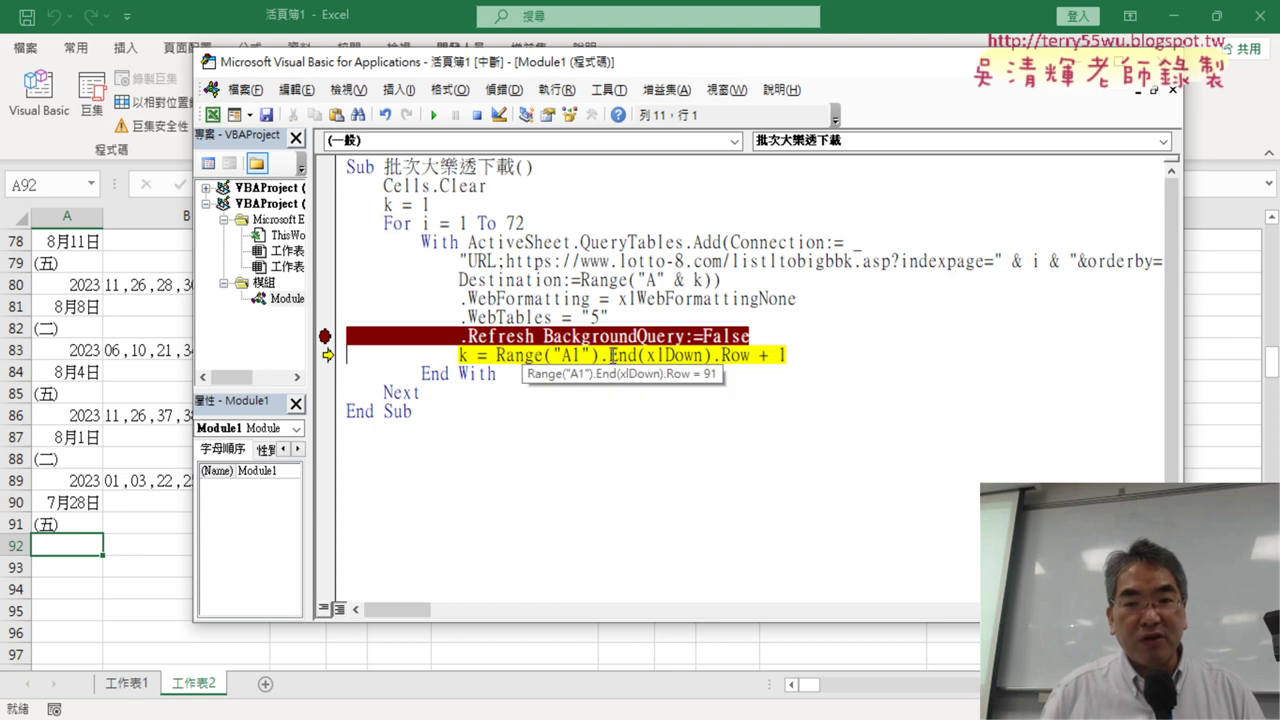
# Step: Evaluate the k expression (last row 91, next row 92) and step to End With
pyautogui.moveTo(529, 357)
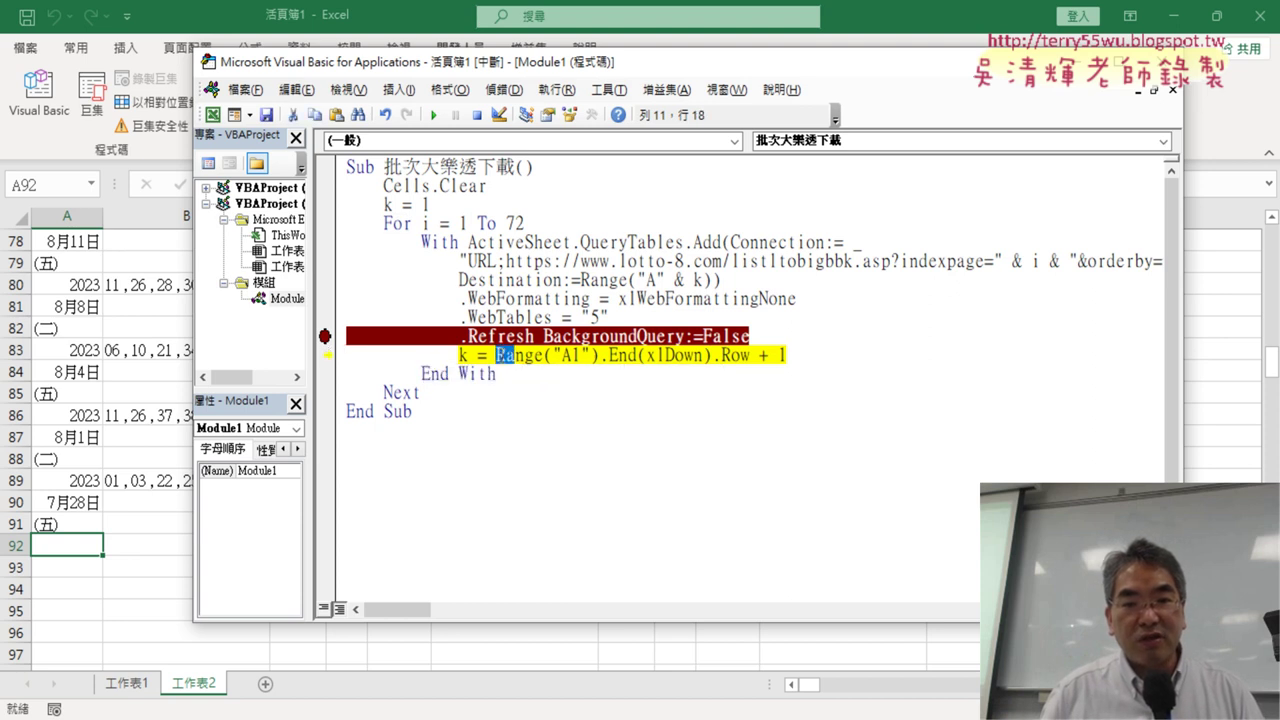
pyautogui.moveTo(497, 355); pyautogui.dragTo(720, 355)
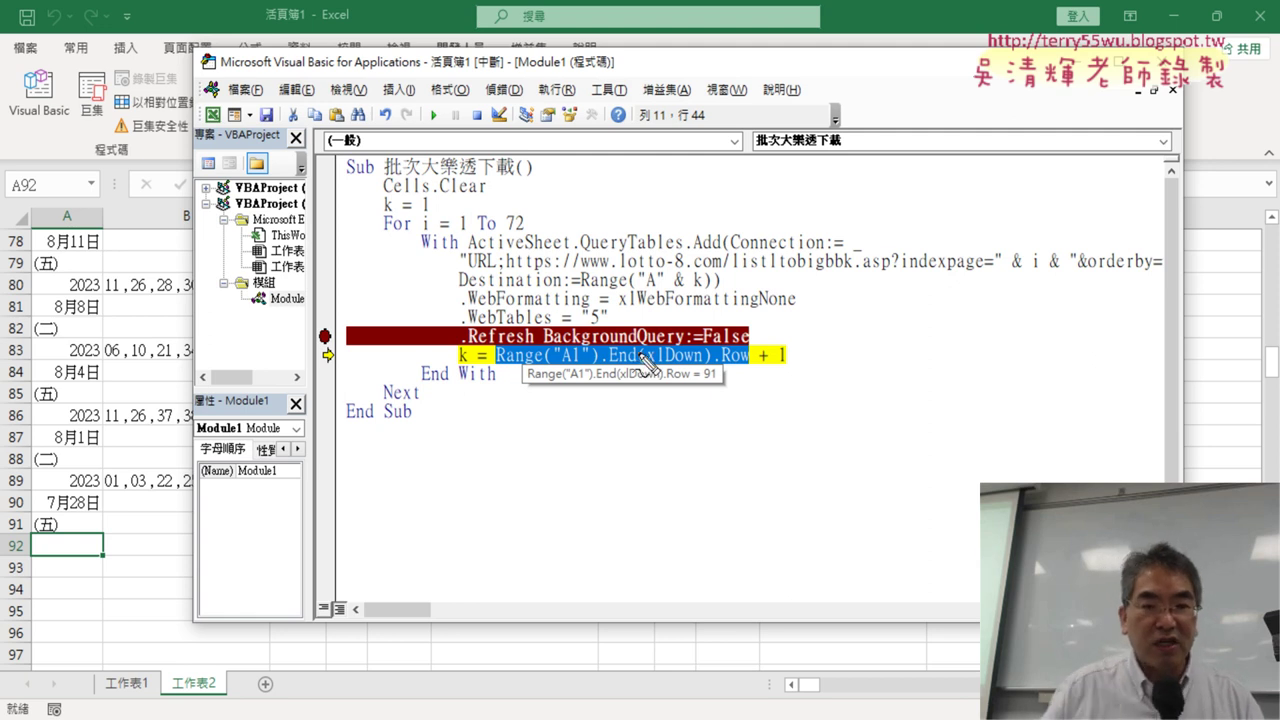
pyautogui.moveTo(35, 543); pyautogui.dragTo(32, 540)
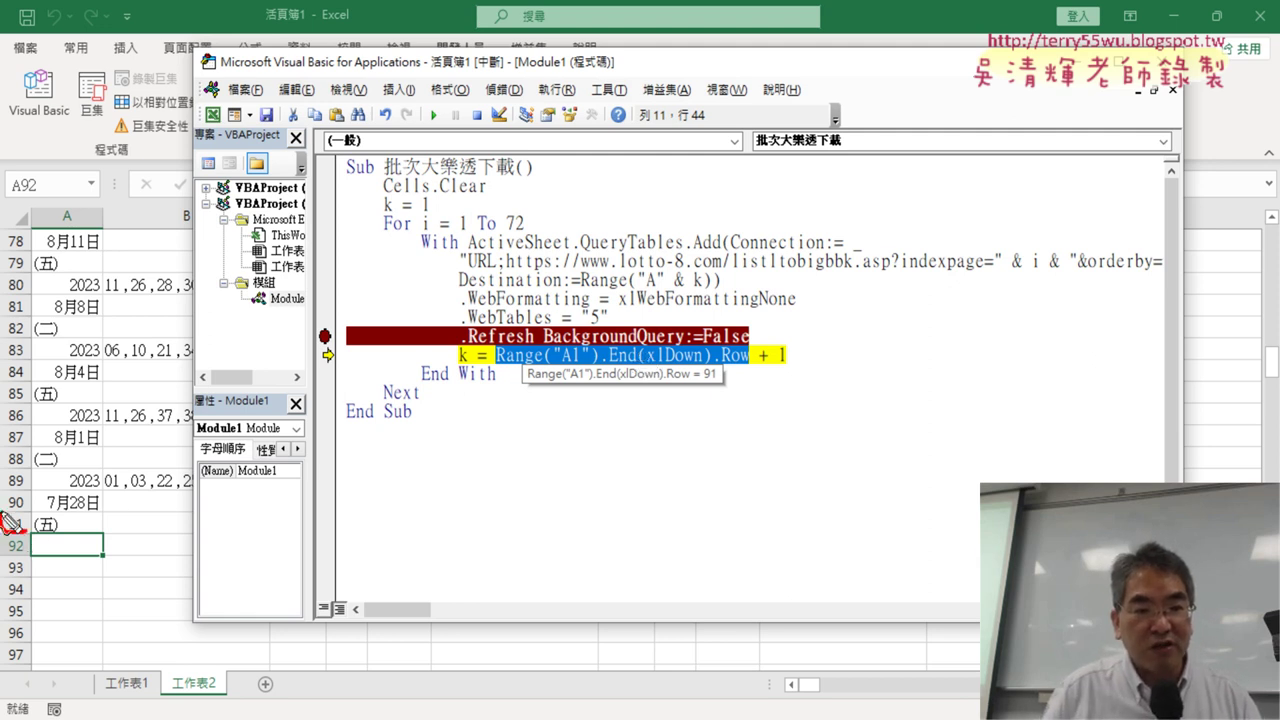
pyautogui.press('Escape')
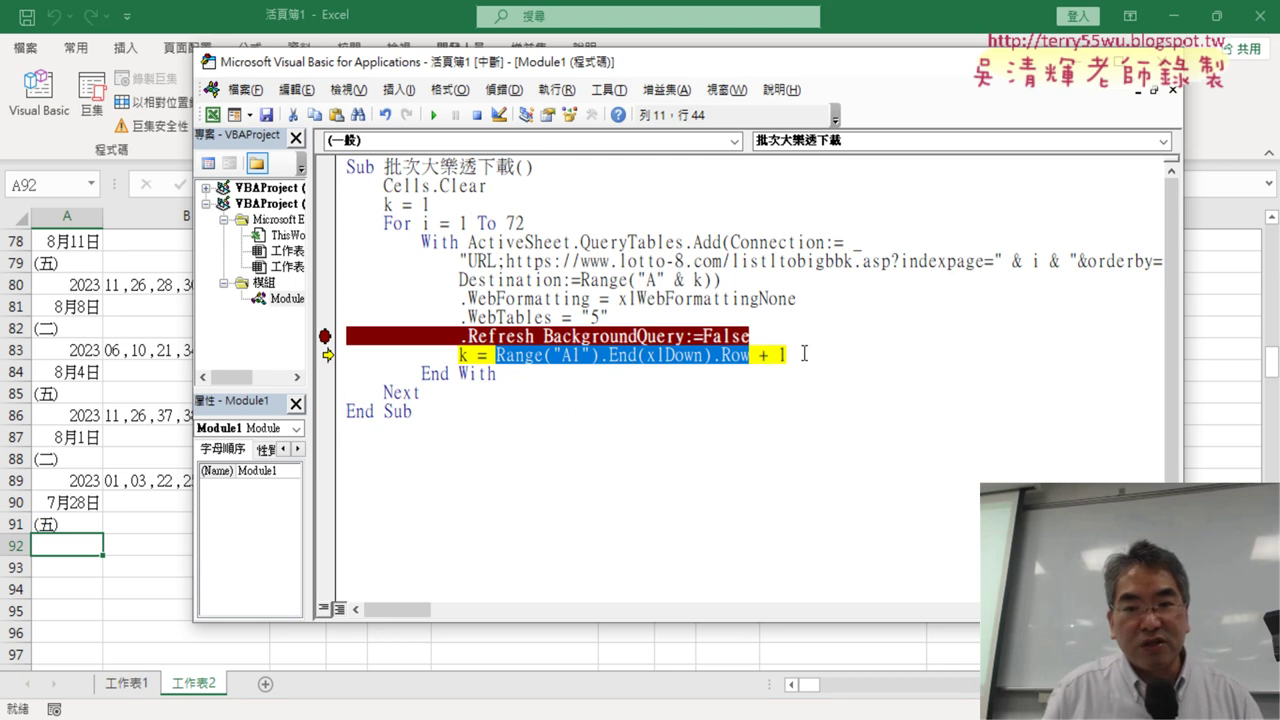
pyautogui.moveTo(803, 353); pyautogui.dragTo(495, 355)
pyautogui.moveTo(587, 365)
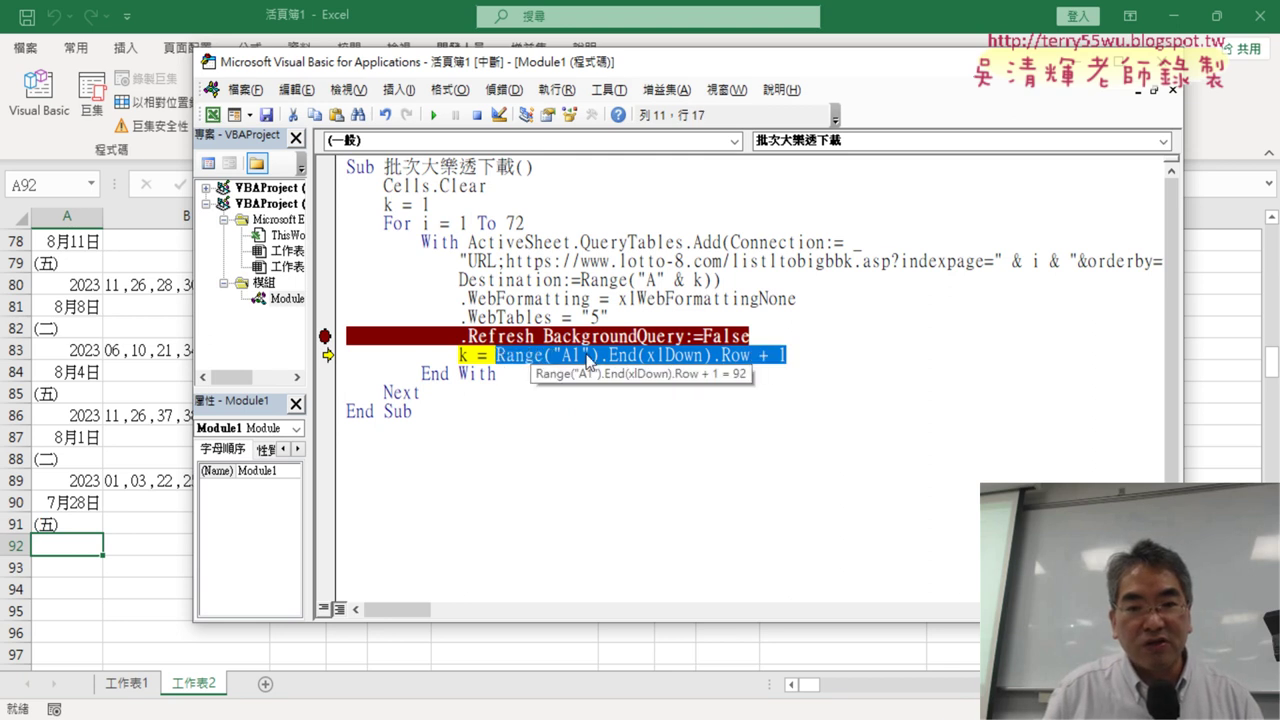
pyautogui.click(542, 373)
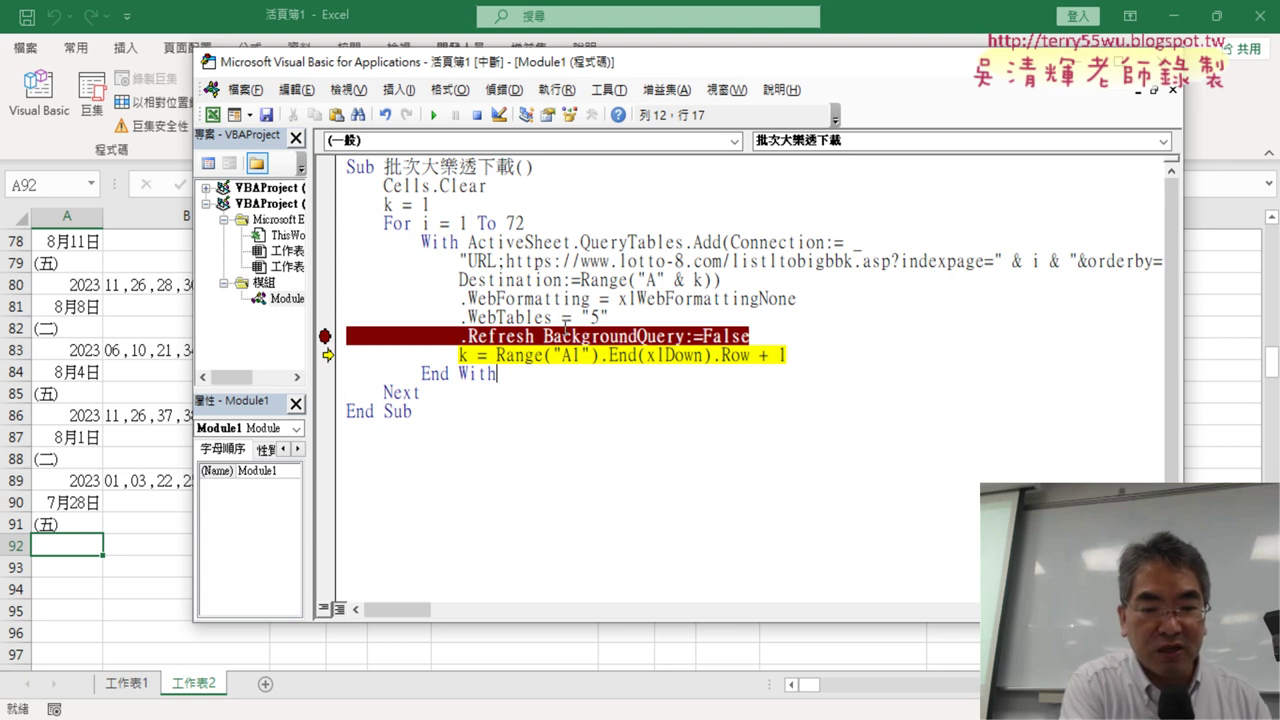
pyautogui.press('F8')
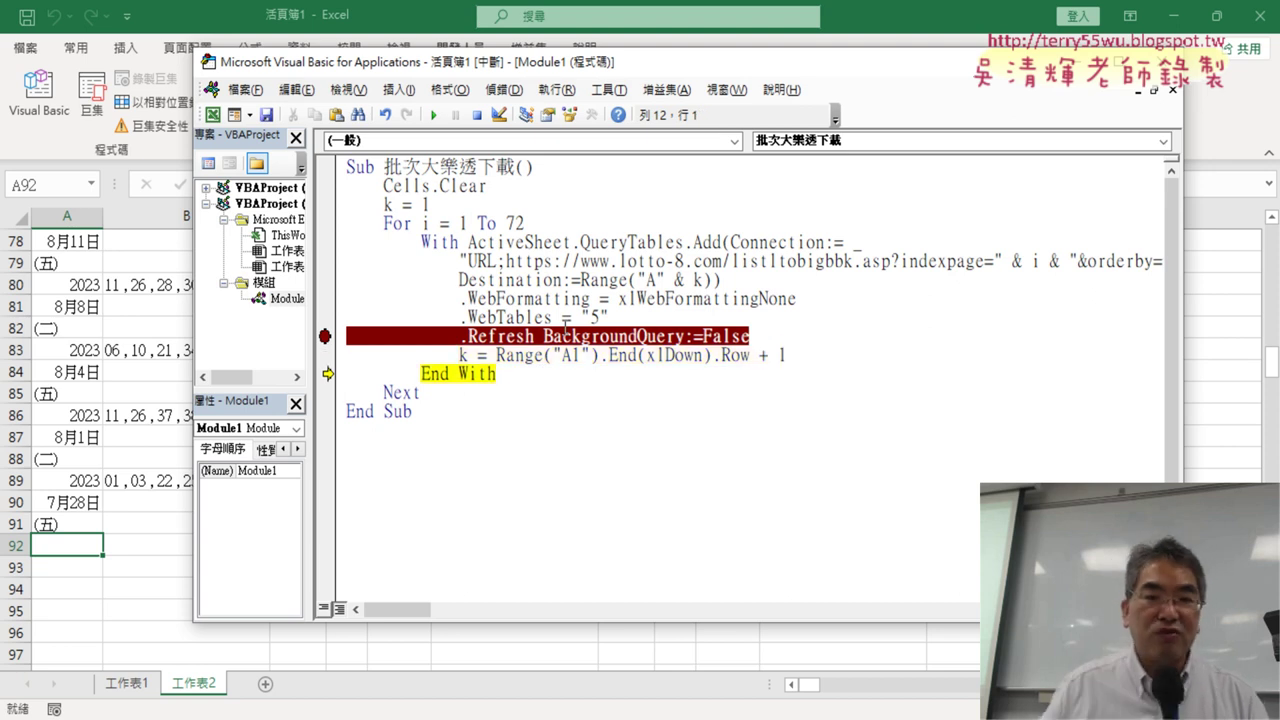
# Step: Step through the loop into pass i = 2 and run Refresh, loading the next page at row 92
pyautogui.moveTo(463, 356)
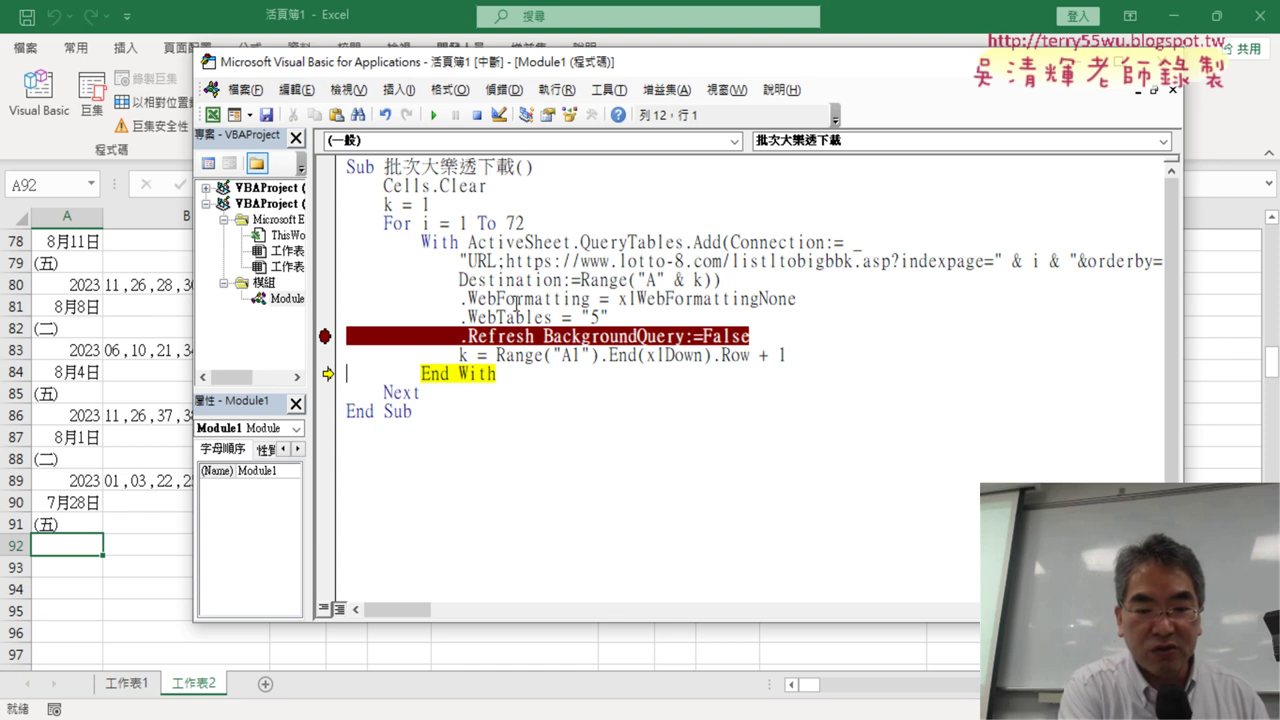
pyautogui.press('F8')
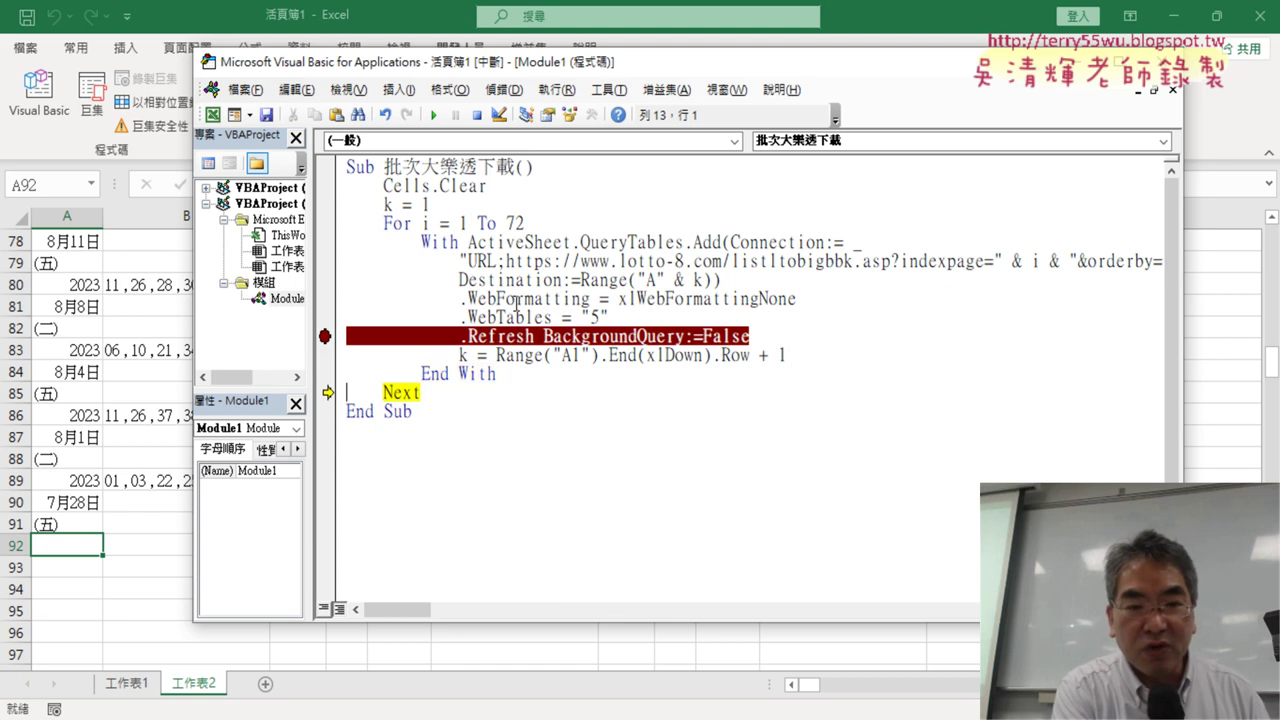
pyautogui.press('F8')
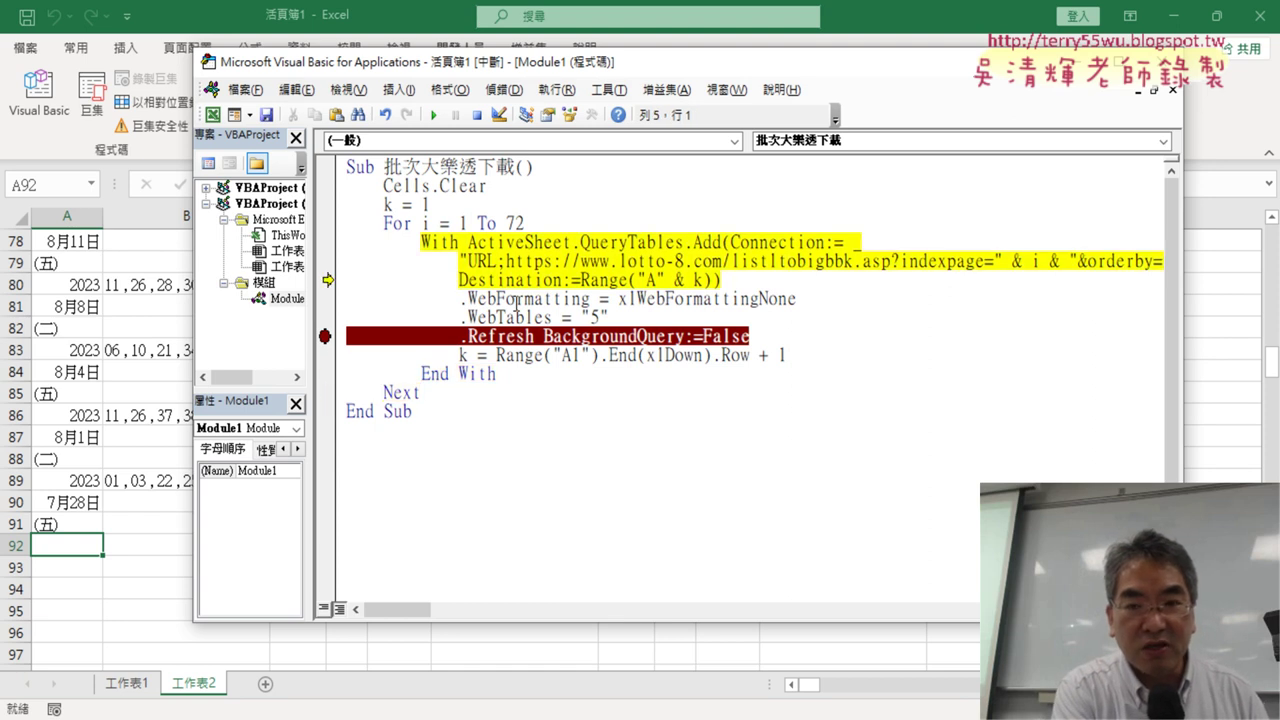
pyautogui.press('F8')
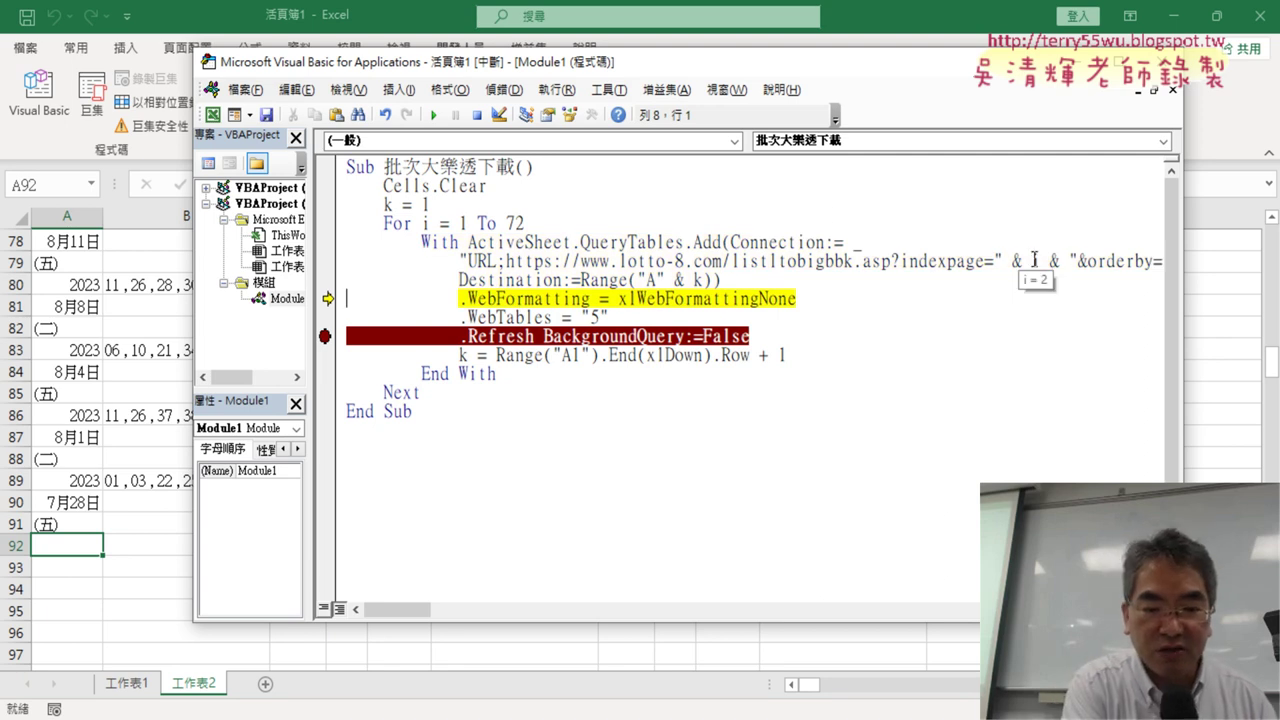
pyautogui.press('F8')
pyautogui.press('F8')
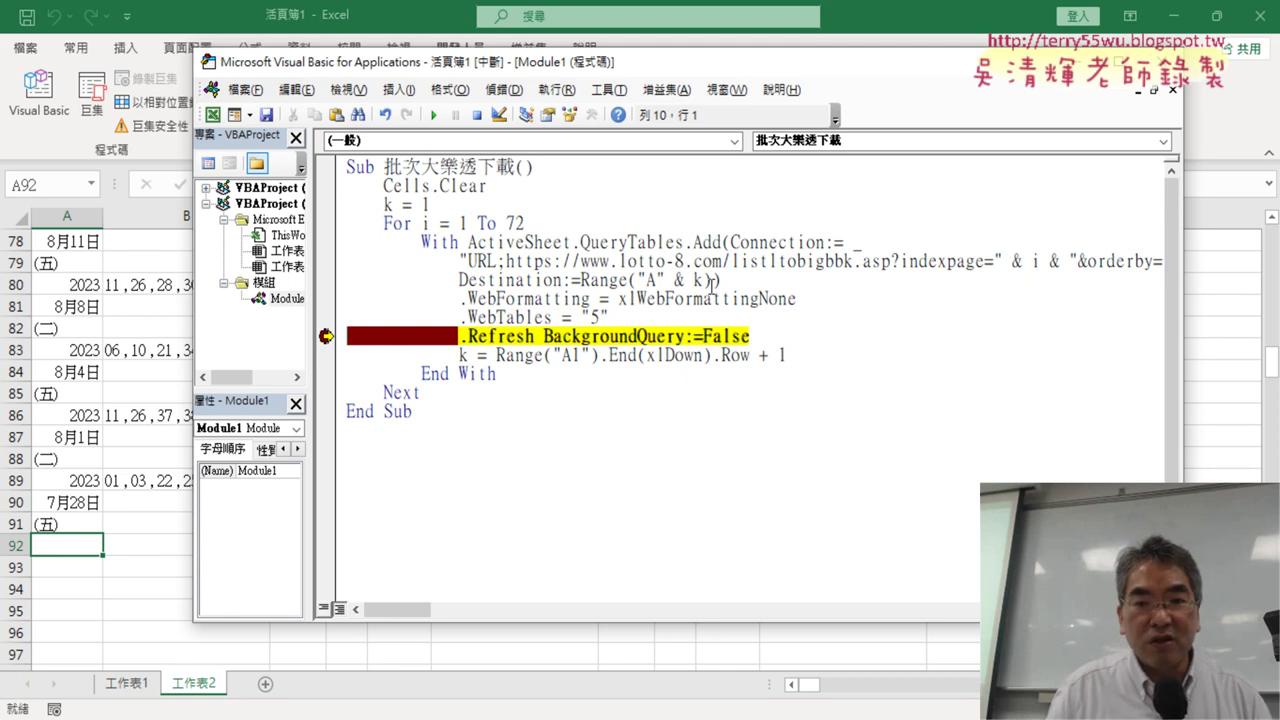
pyautogui.moveTo(697, 280)
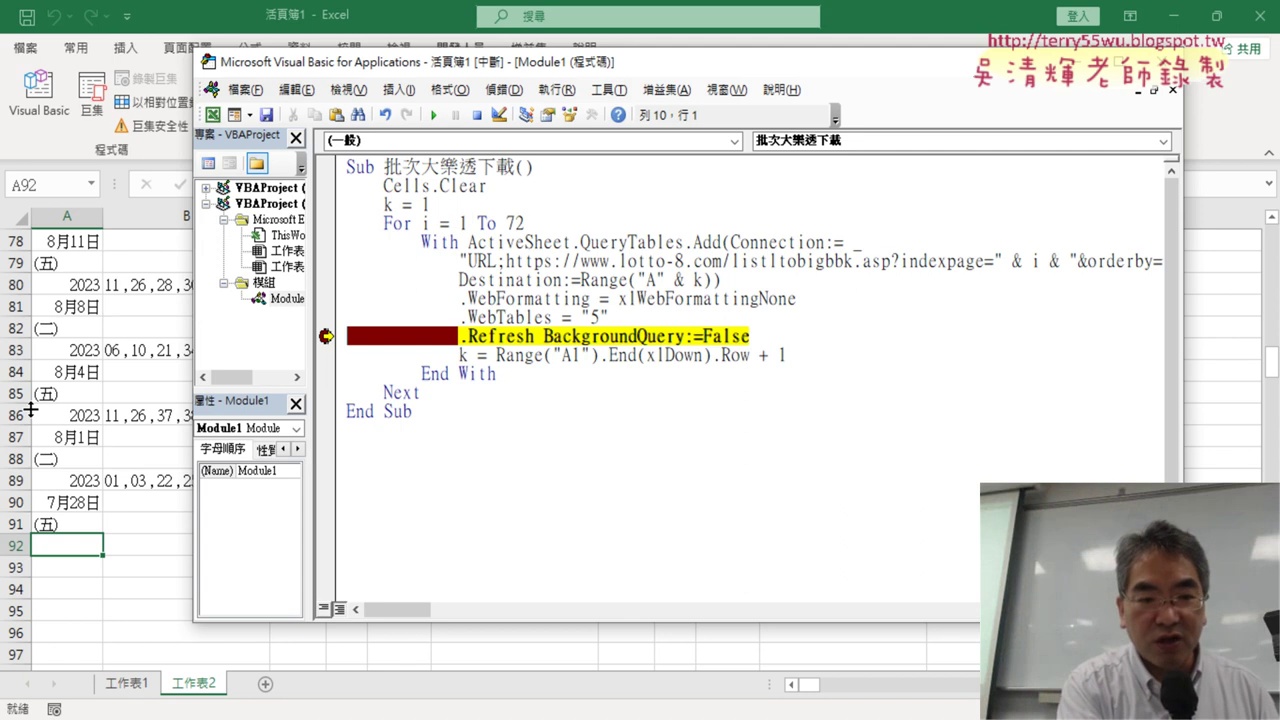
pyautogui.press('F8')
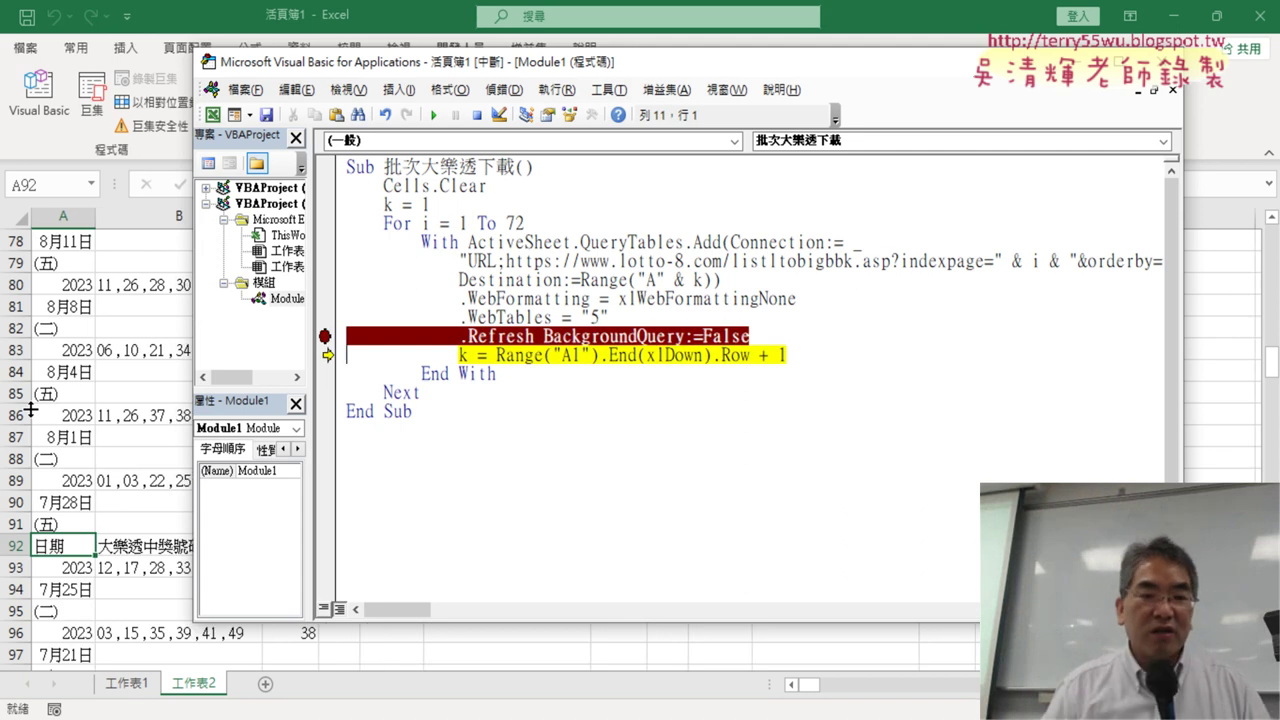
# Step: Check on the worksheet that the downloaded data now ends at row 182
pyautogui.click(74, 547)
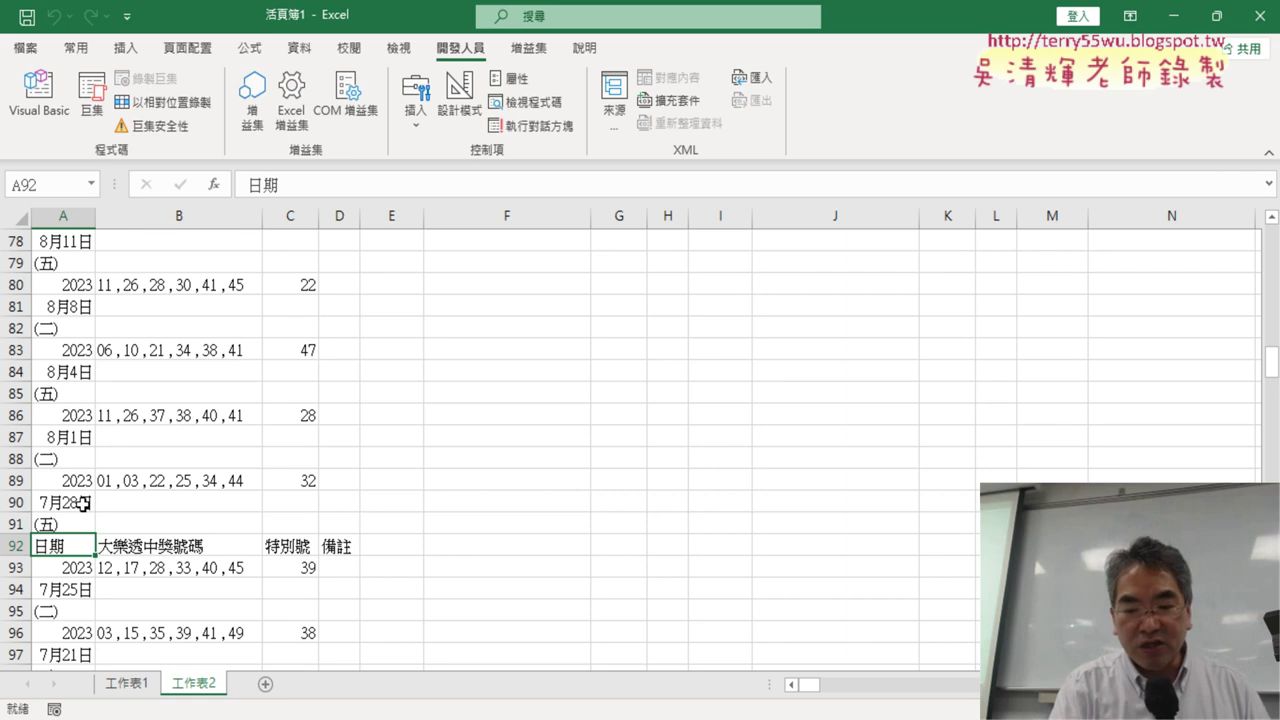
pyautogui.hotkey('ctrl', 'Down')
pyautogui.scroll(-3, 295, 503)
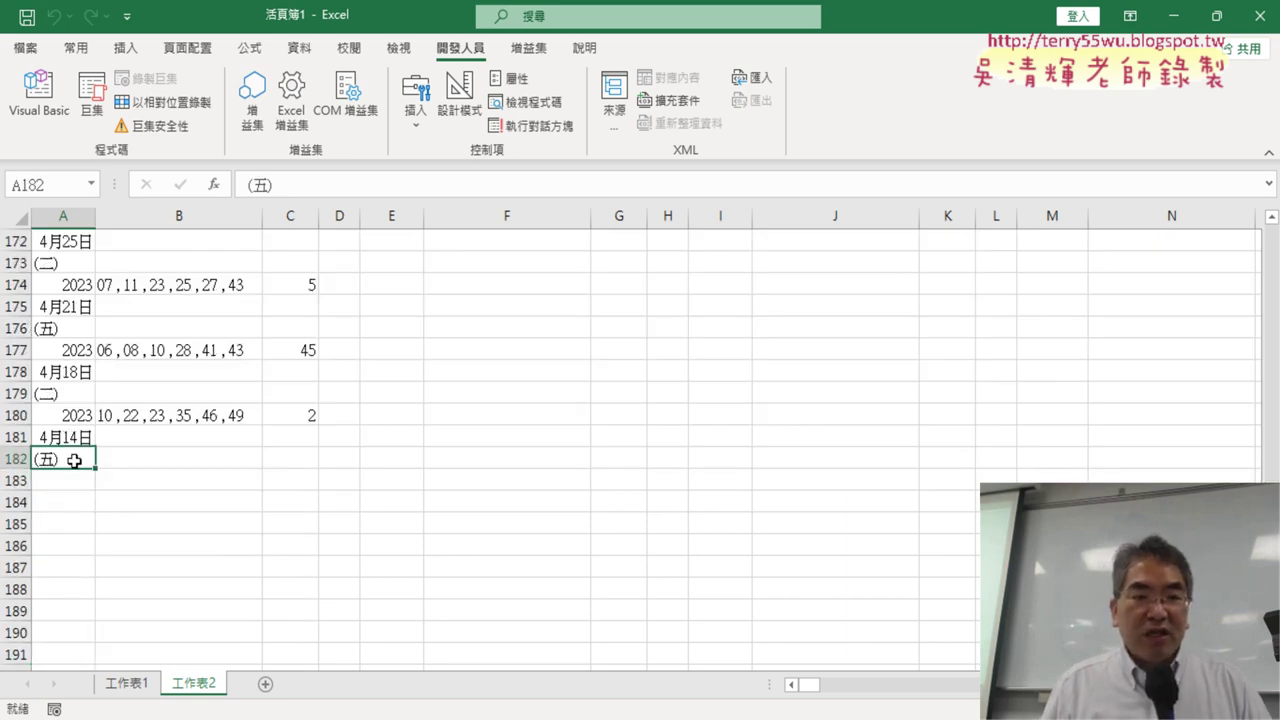
# Step: Step past the row-counter update so k reads 183, then clear the Refresh-line breakpoint
pyautogui.click(38, 95)
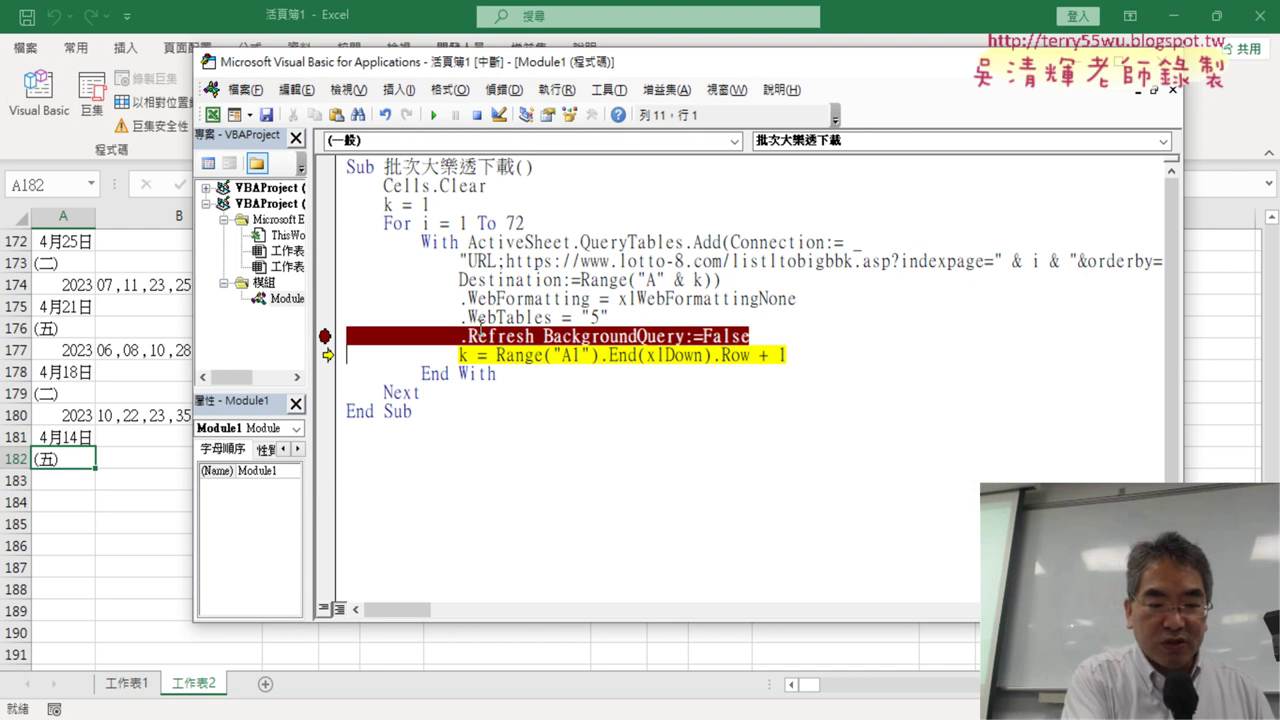
pyautogui.press('F8')
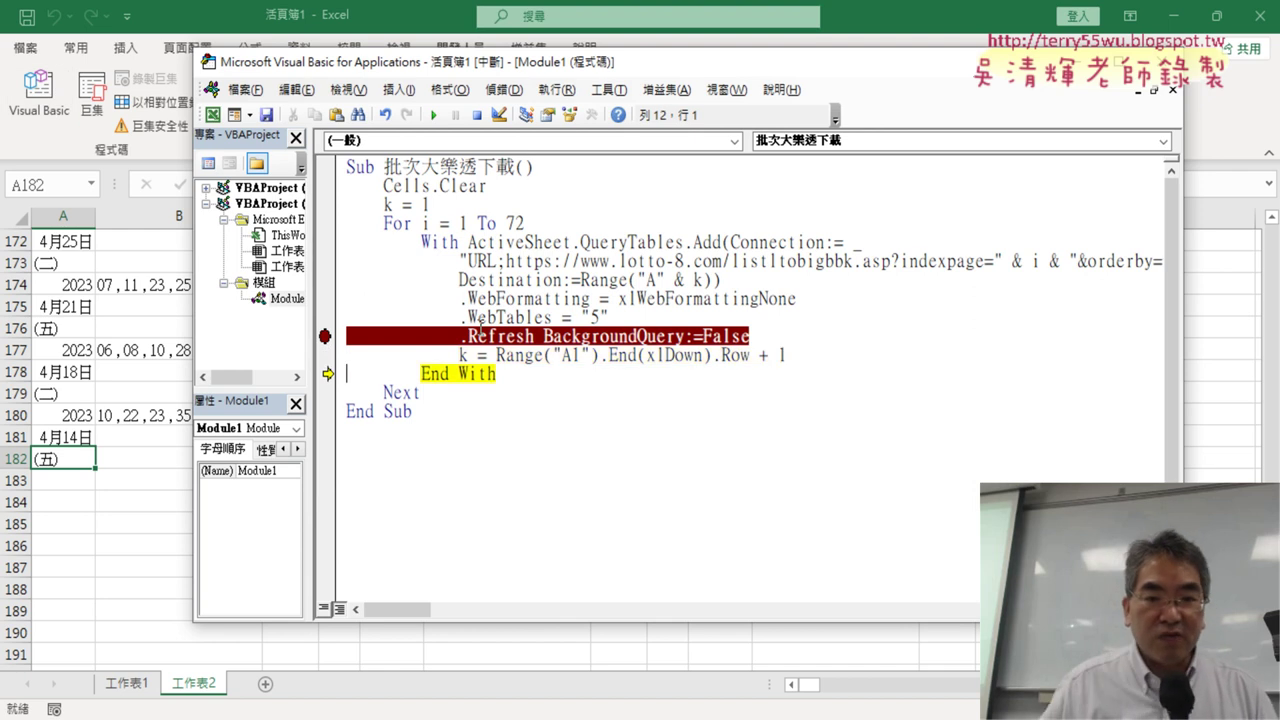
pyautogui.moveTo(464, 356)
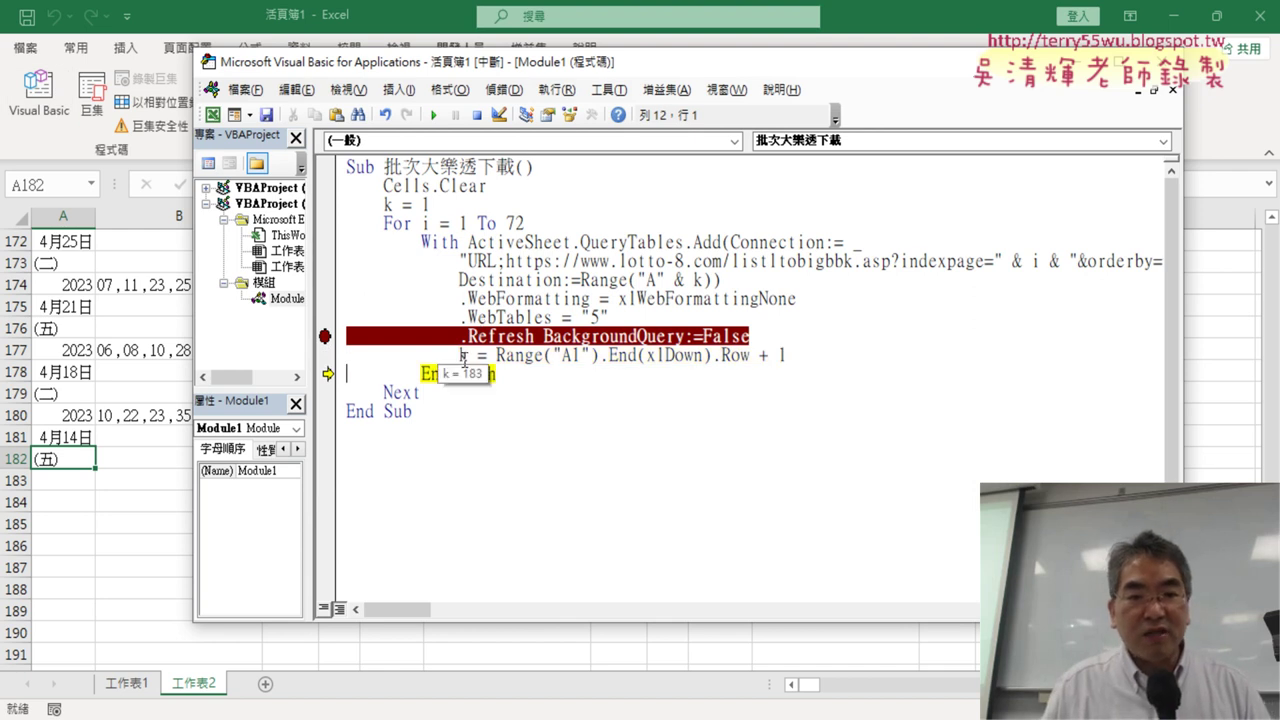
pyautogui.moveTo(515, 357)
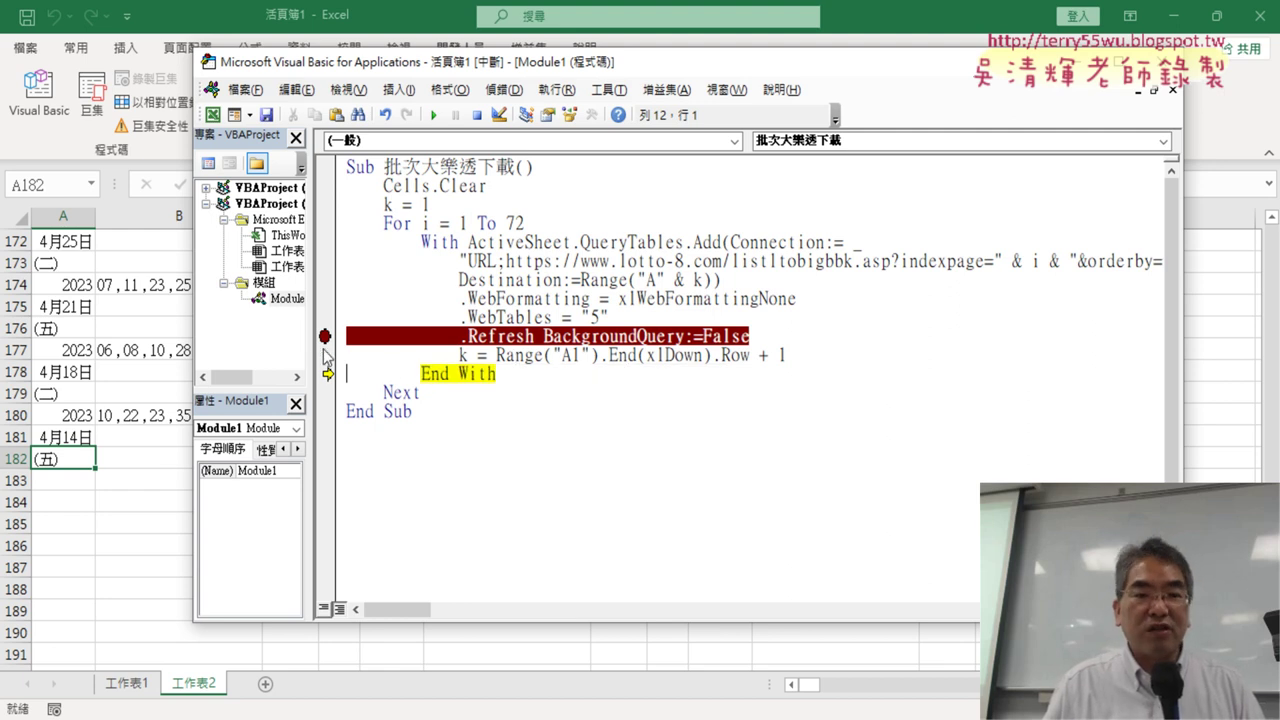
pyautogui.click(325, 337)
# Step: Run the macro through all remaining pages and select the final 2004 1月5日 draw at row 6501
pyautogui.click(434, 115)
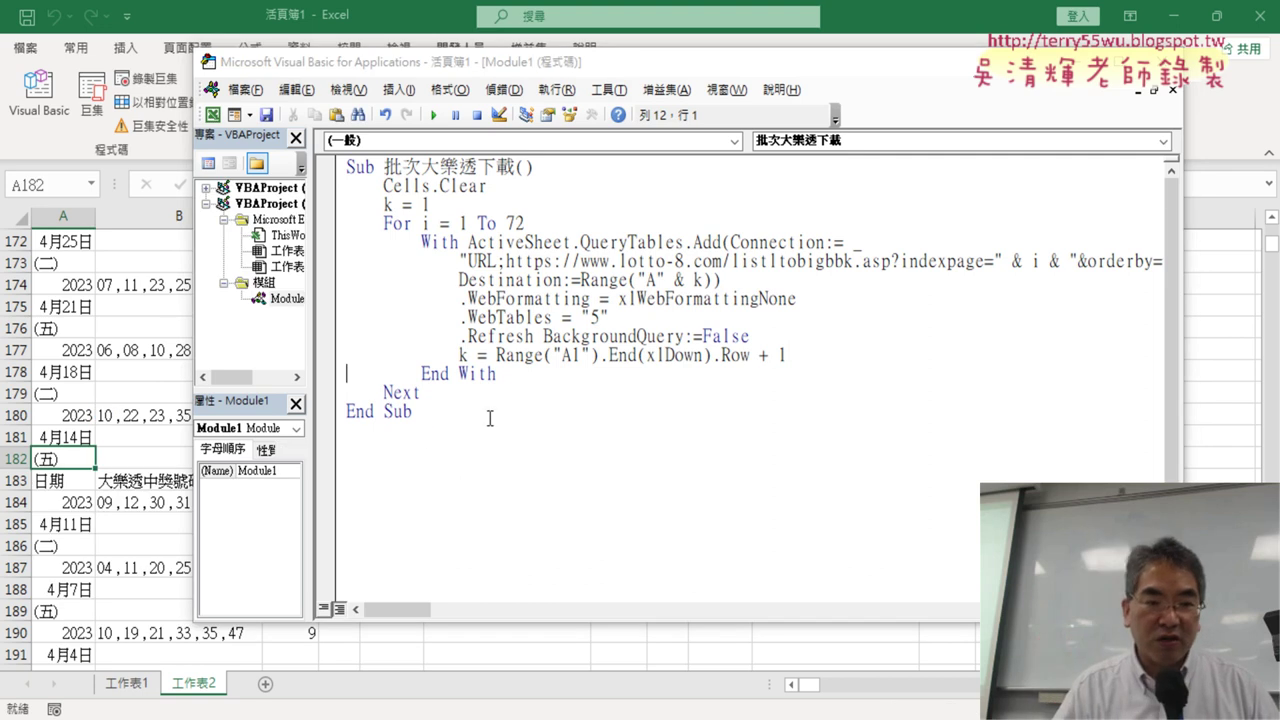
pyautogui.click(75, 440)
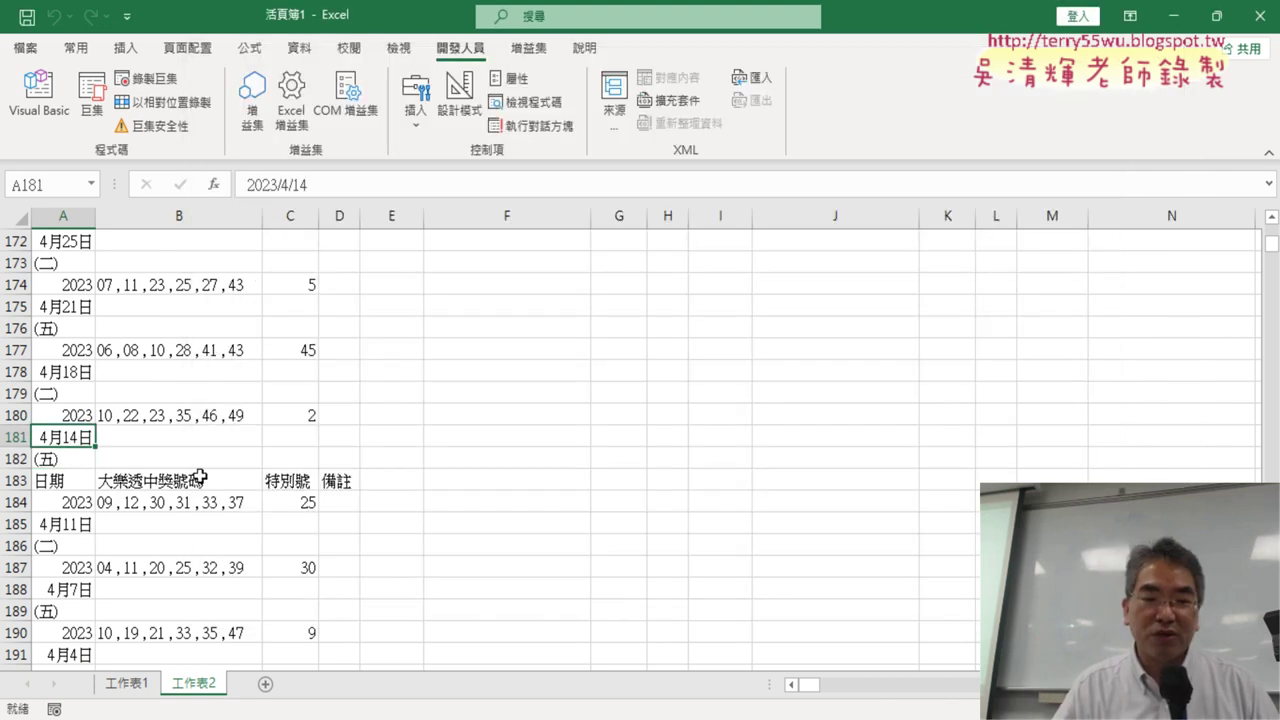
pyautogui.scroll(-3, 283, 506)
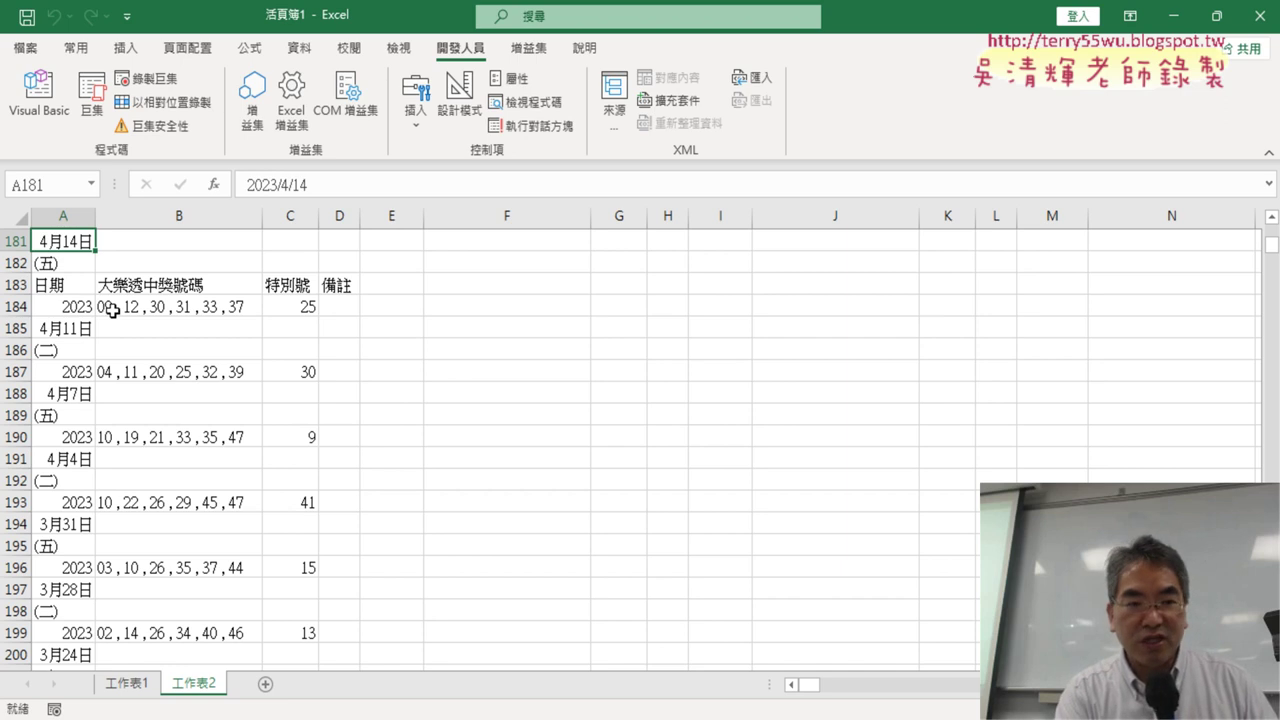
pyautogui.hotkey('ctrl', 'Down')
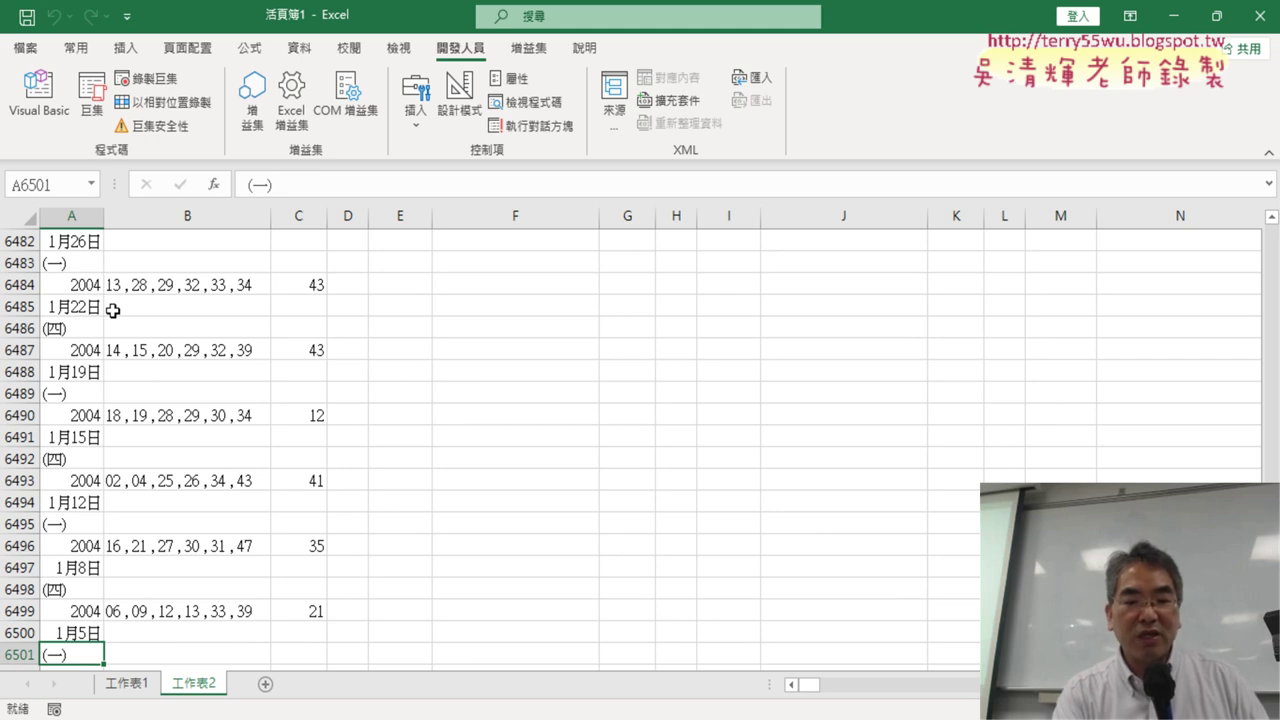
pyautogui.press('Up')
pyautogui.press('Up')
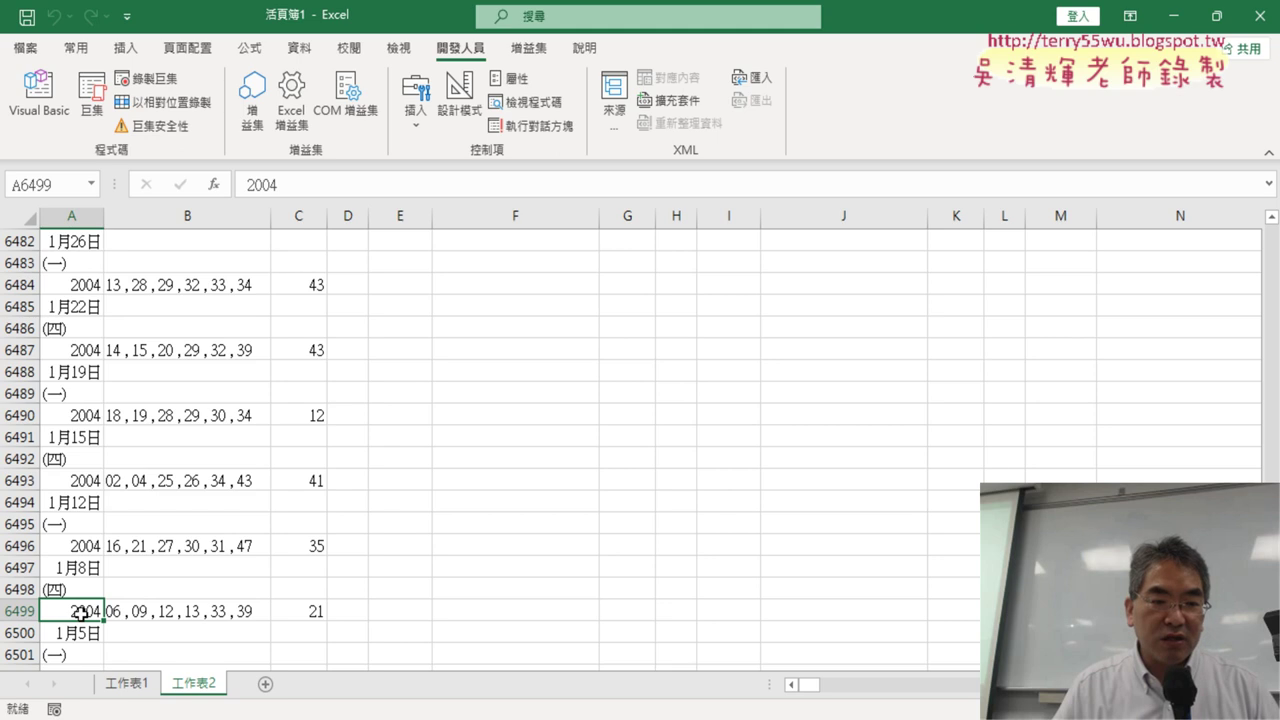
pyautogui.moveTo(80, 612); pyautogui.dragTo(83, 652)
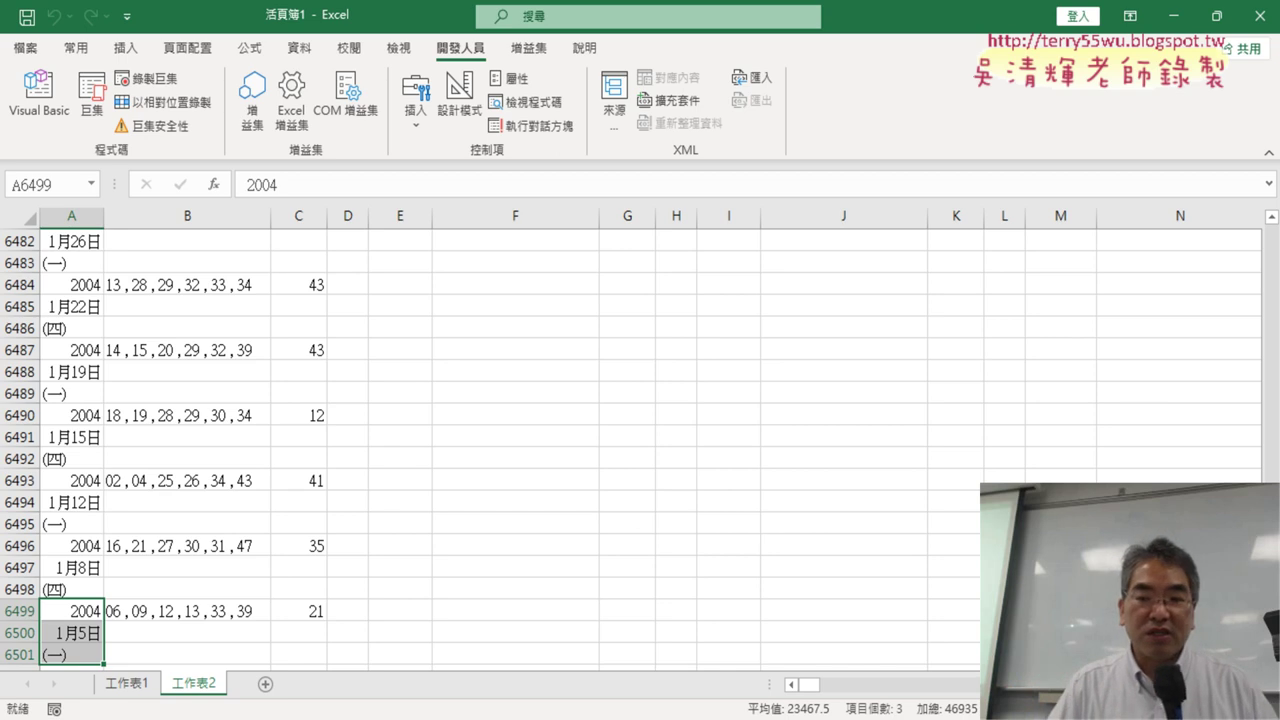
# Step: Autofit column A so dates replace #######, select column B, and return to the macro code
pyautogui.scroll(20, 437, 239)
pyautogui.scroll(15, 437, 239)
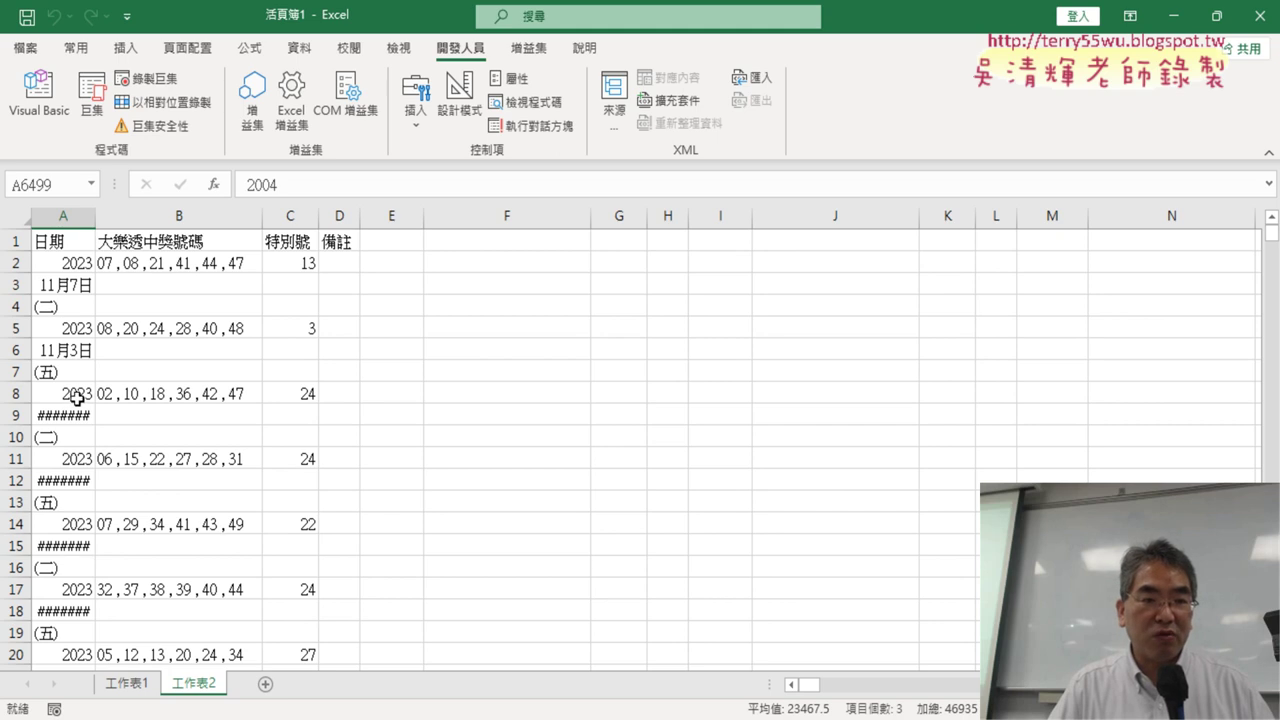
pyautogui.doubleClick(96, 216)
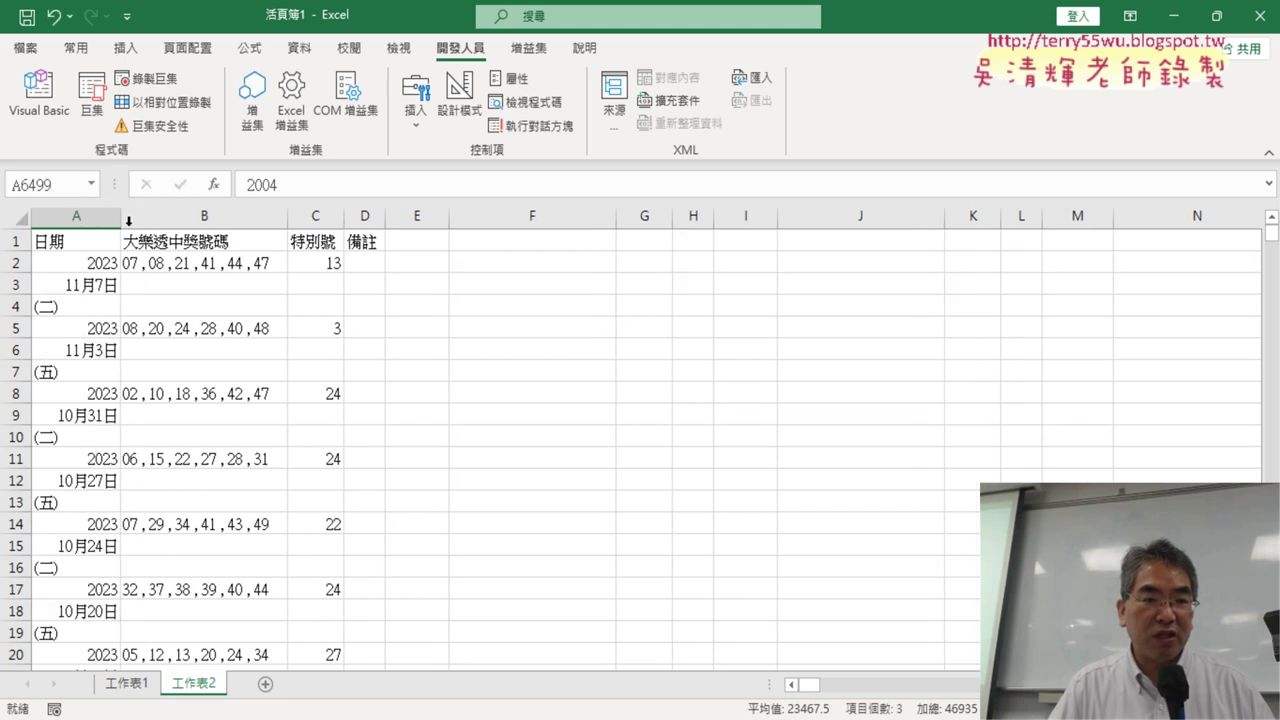
pyautogui.click(228, 216)
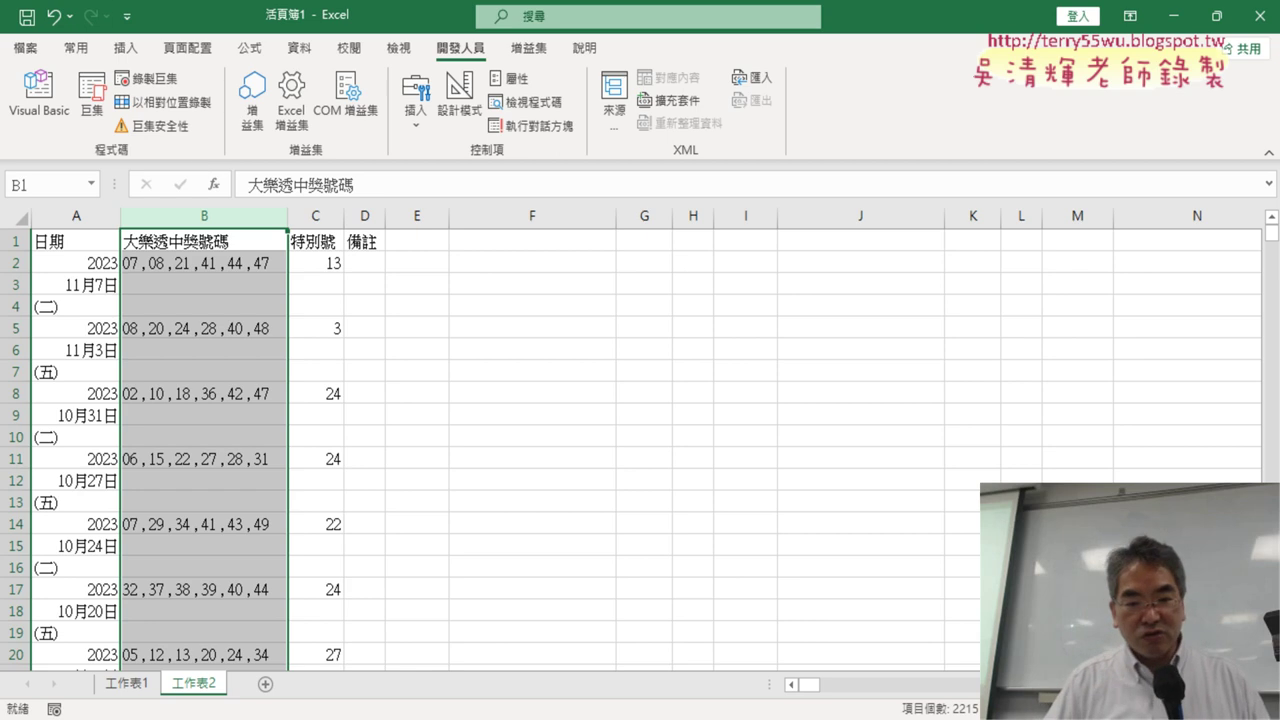
pyautogui.click(764, 657)
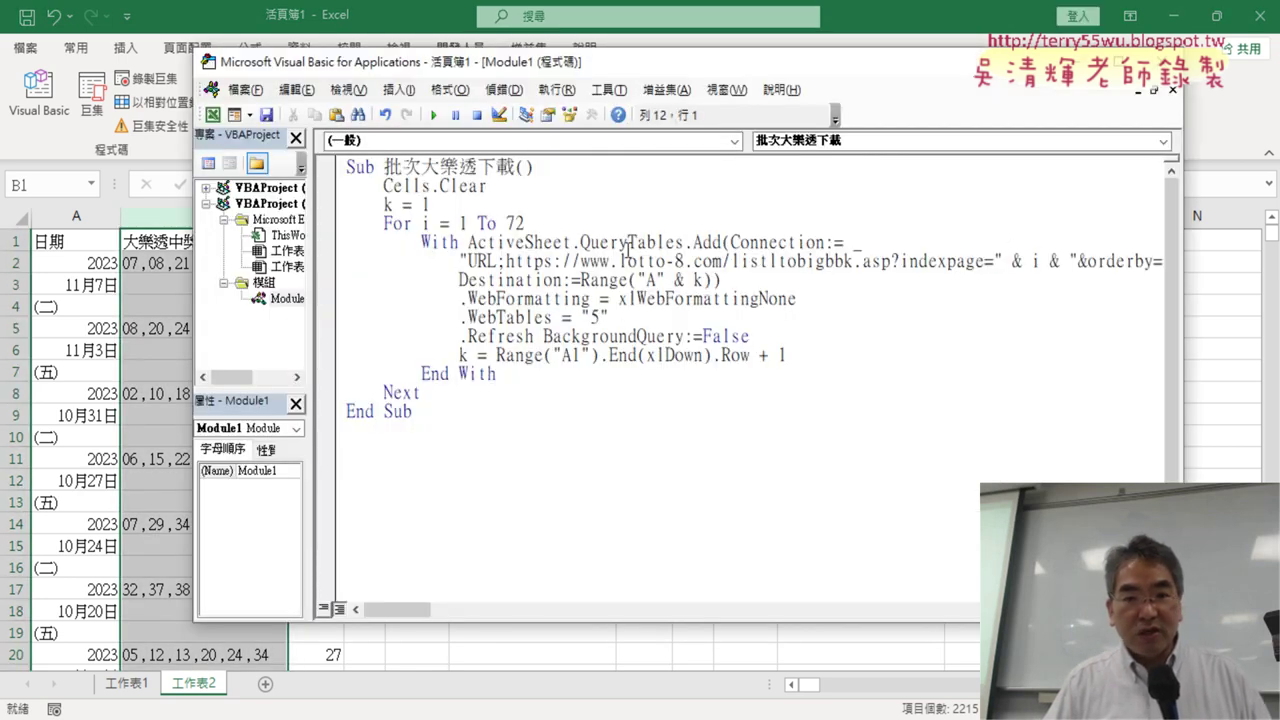
# Step: Highlight the 1-to-72 loop, URL page number, row offset, k = 1 and next-row line, then review the notes copy
pyautogui.moveTo(546, 222); pyautogui.dragTo(324, 227)
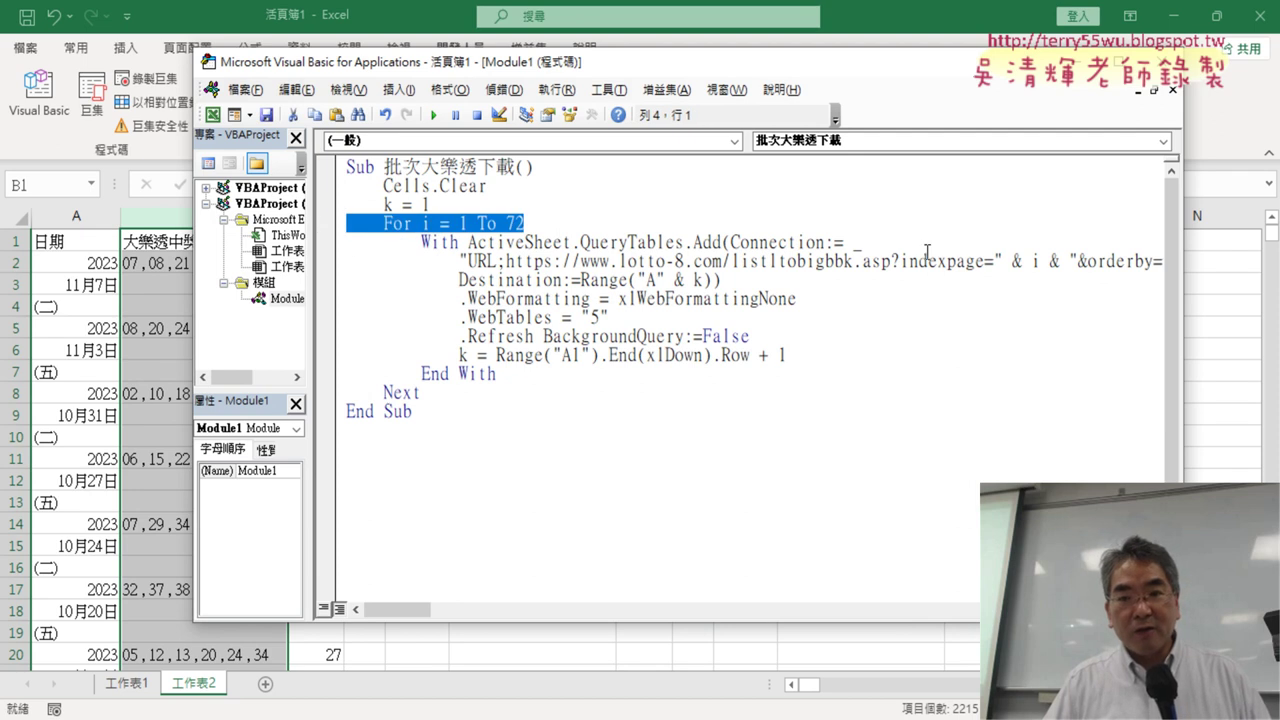
pyautogui.moveTo(994, 261); pyautogui.dragTo(1070, 262)
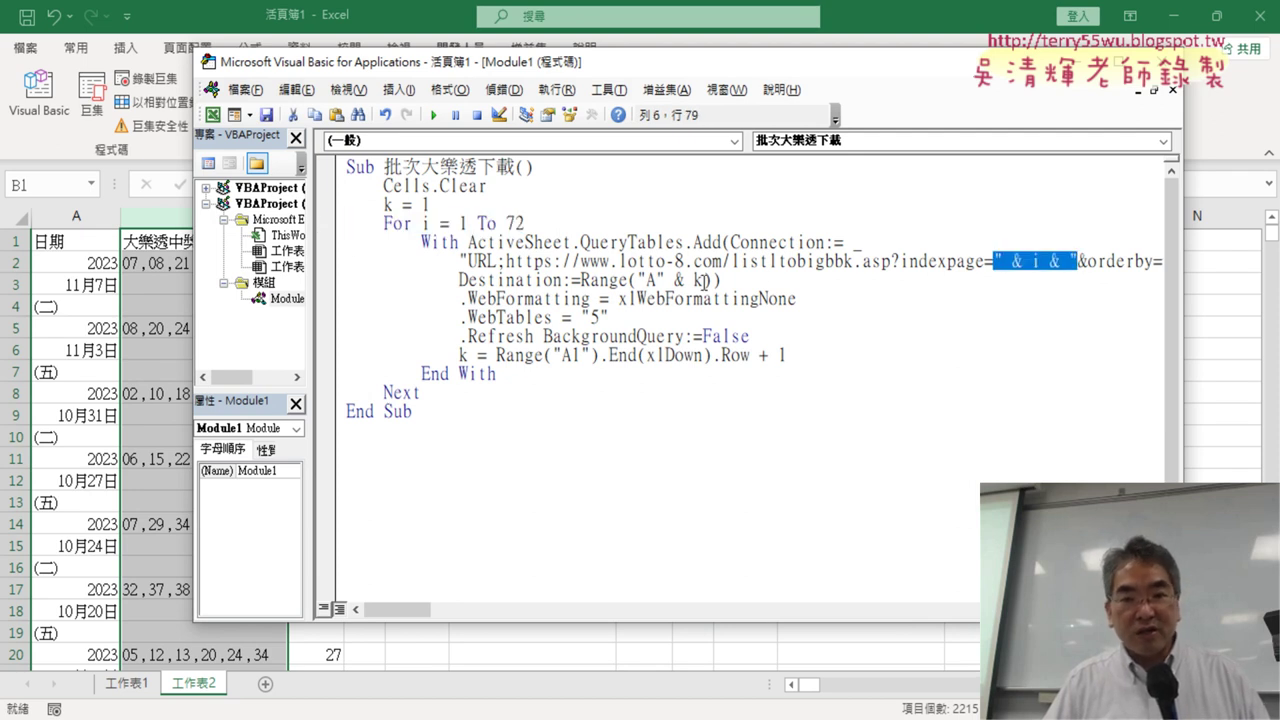
pyautogui.moveTo(704, 281); pyautogui.dragTo(676, 282)
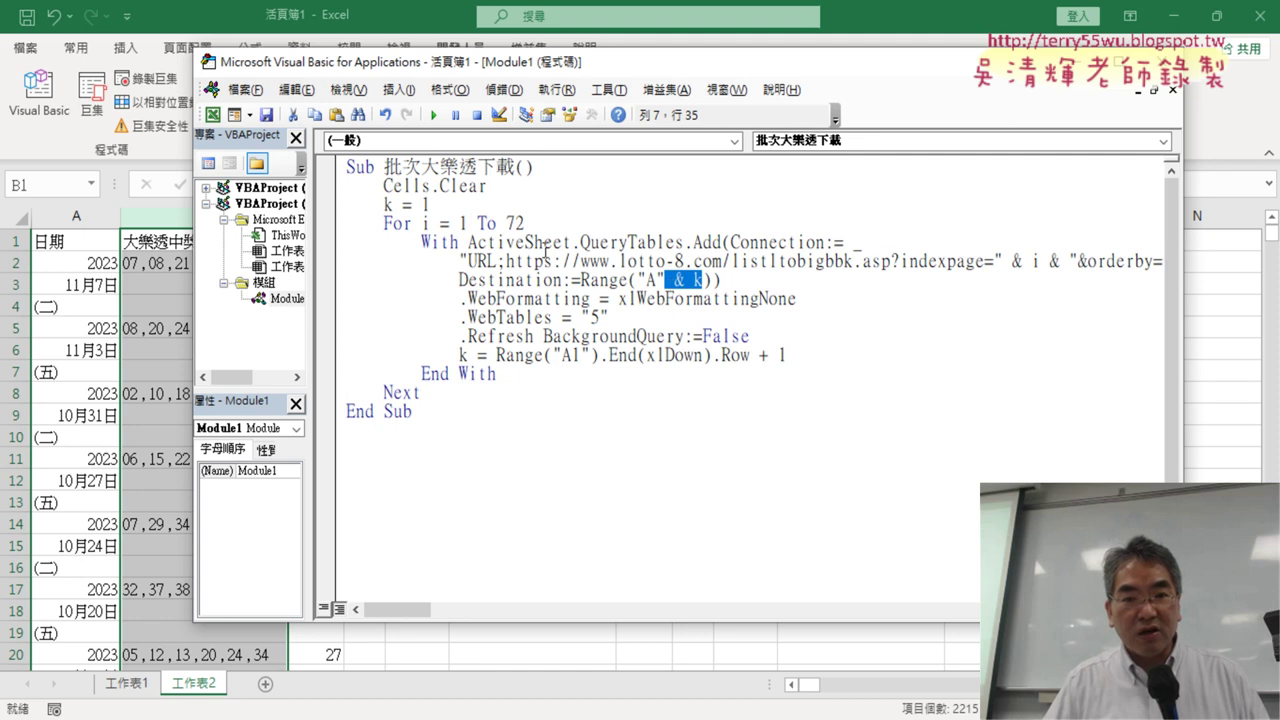
pyautogui.moveTo(430, 205); pyautogui.dragTo(383, 205)
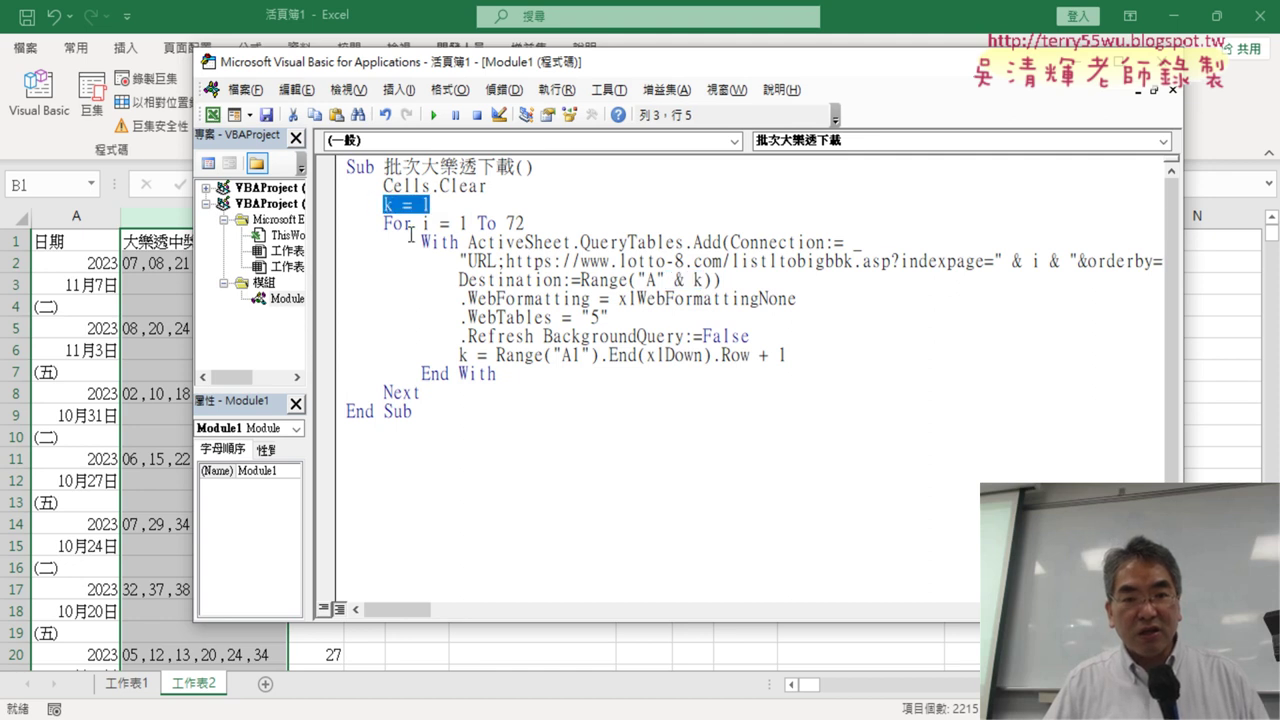
pyautogui.moveTo(460, 355); pyautogui.dragTo(820, 356)
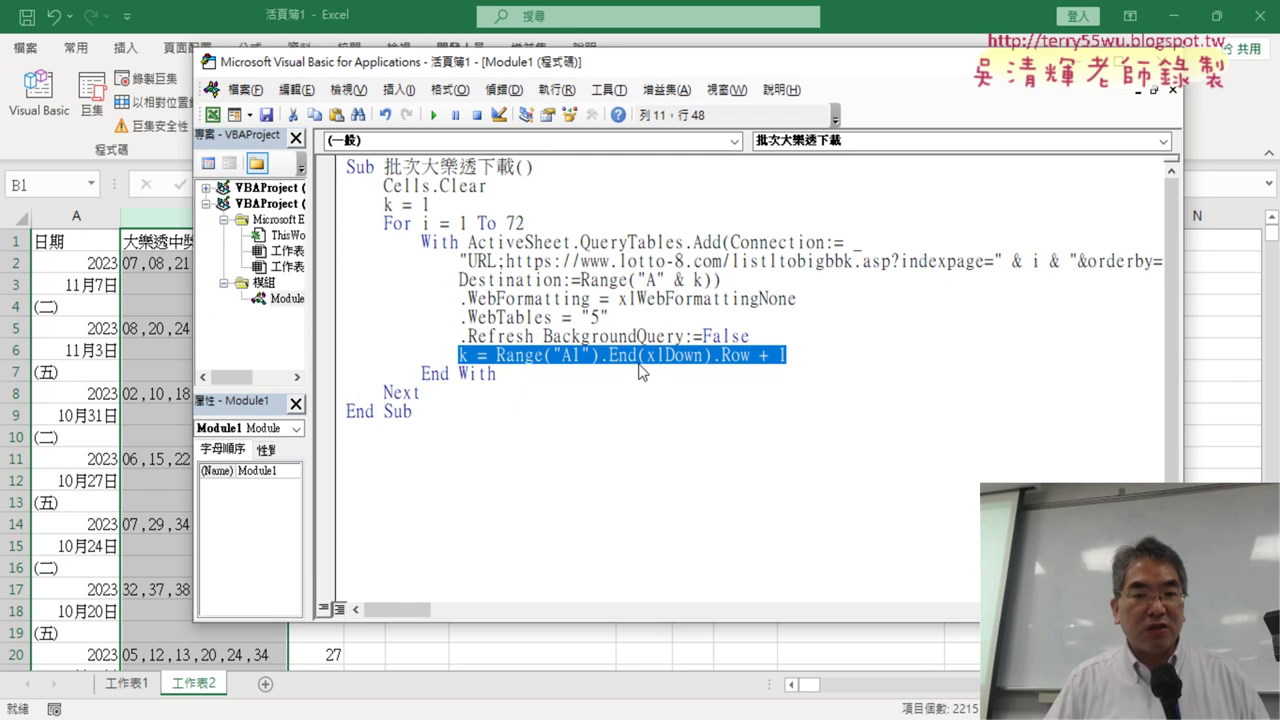
pyautogui.press('F5')
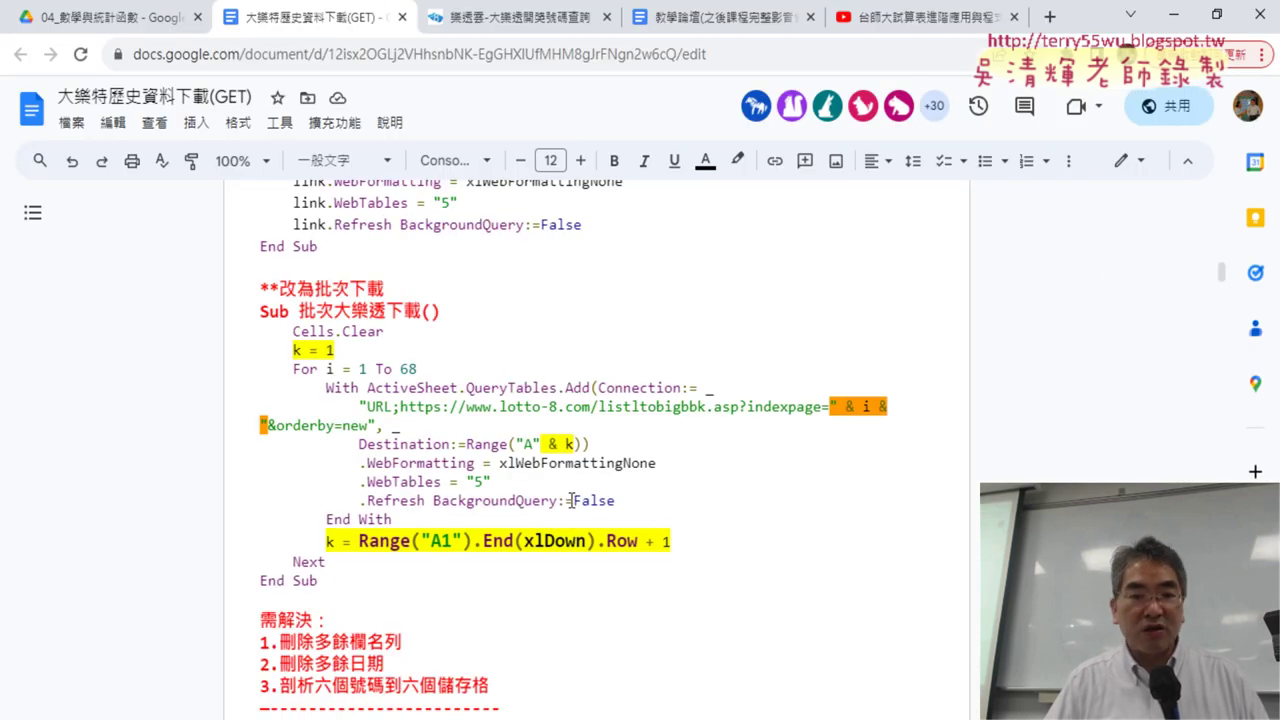
pyautogui.click(562, 585)
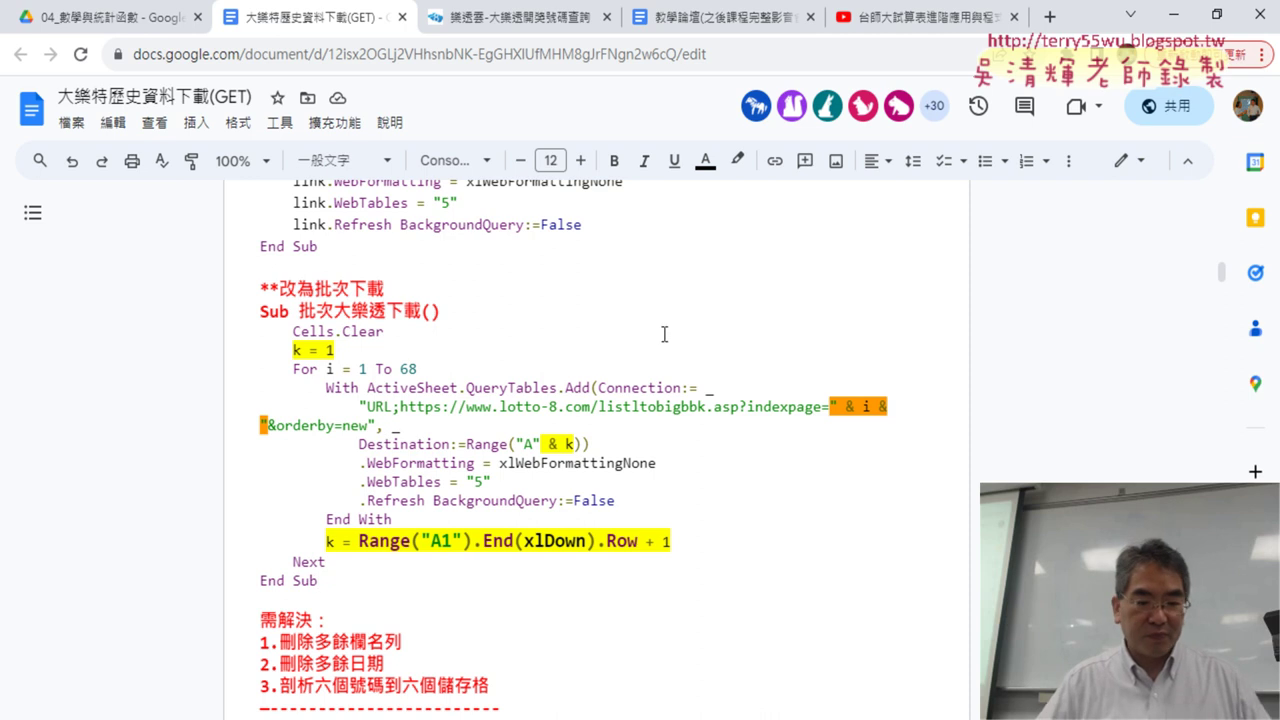